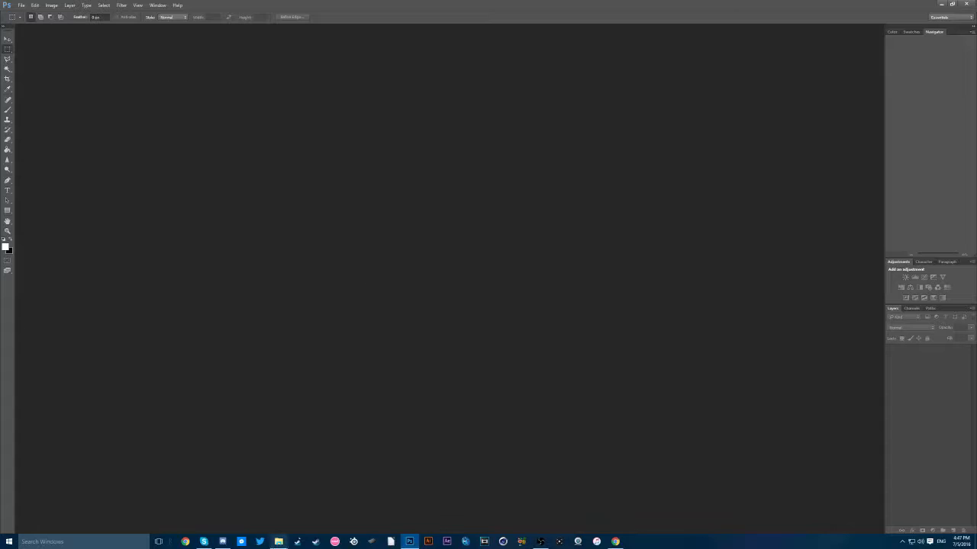
Step: Browse a new File Explorer window to This PC > Work (F:) > Graphics Designer > Final Work
{"action": "right_click", "coordinate": [278, 541]}
{"action": "left_click", "coordinate": [256, 501]}
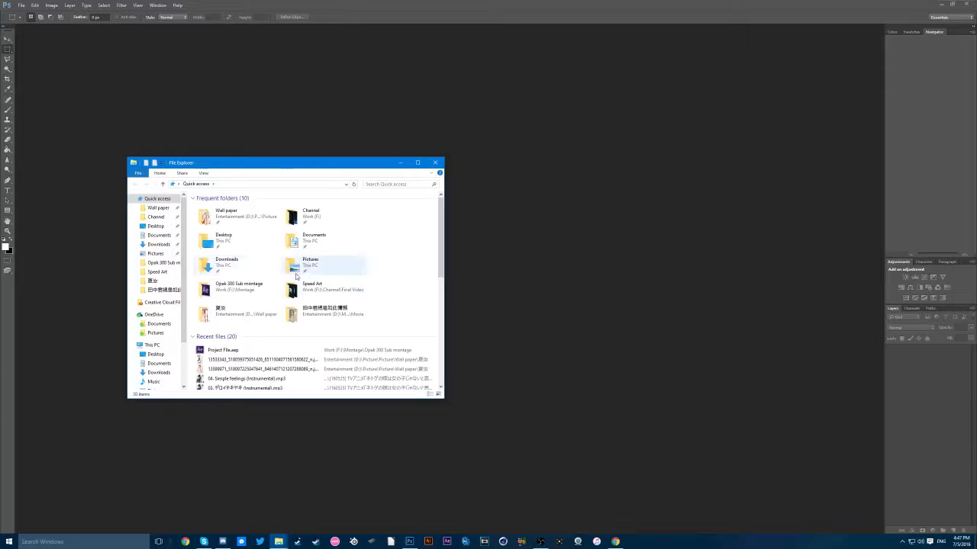
{"action": "left_click", "coordinate": [151, 344]}
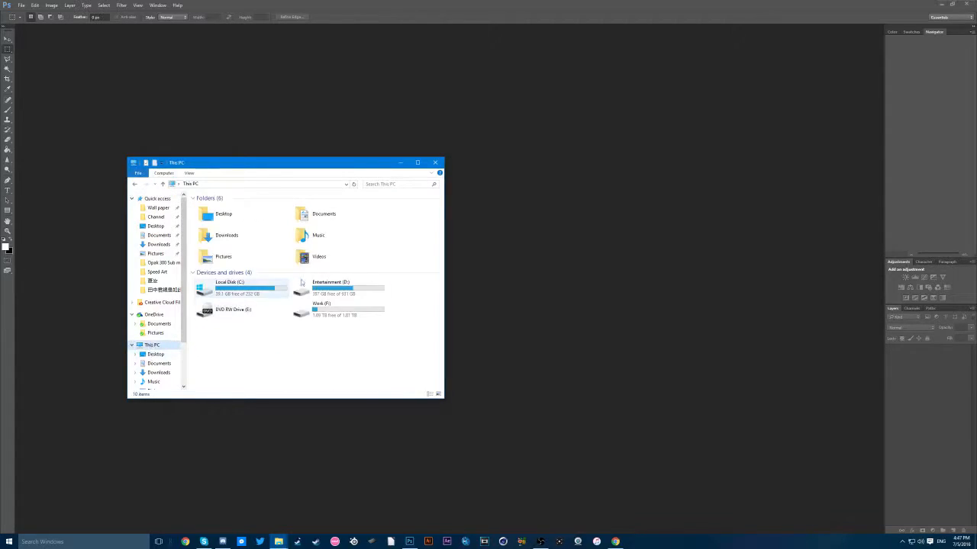
{"action": "double_click", "coordinate": [336, 309]}
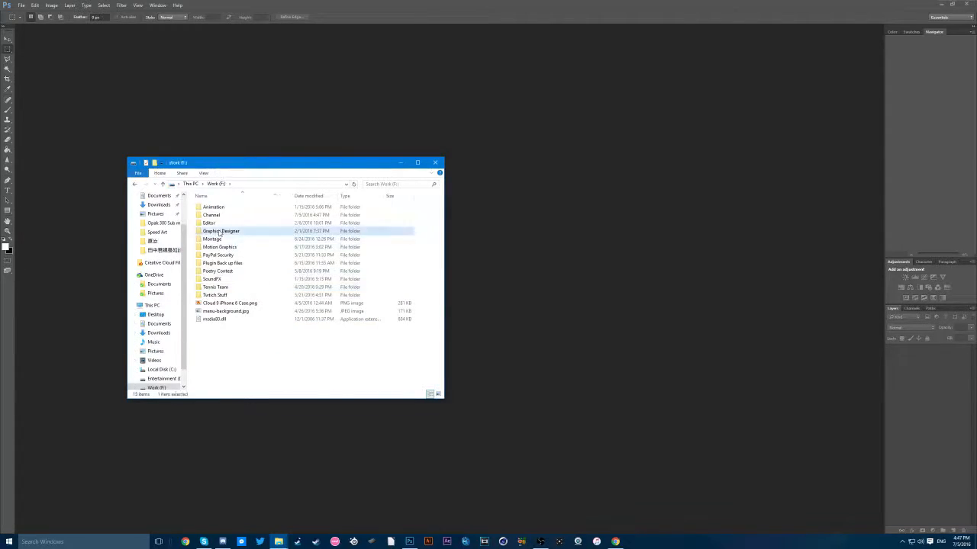
{"action": "double_click", "coordinate": [220, 231]}
{"action": "double_click", "coordinate": [213, 206]}
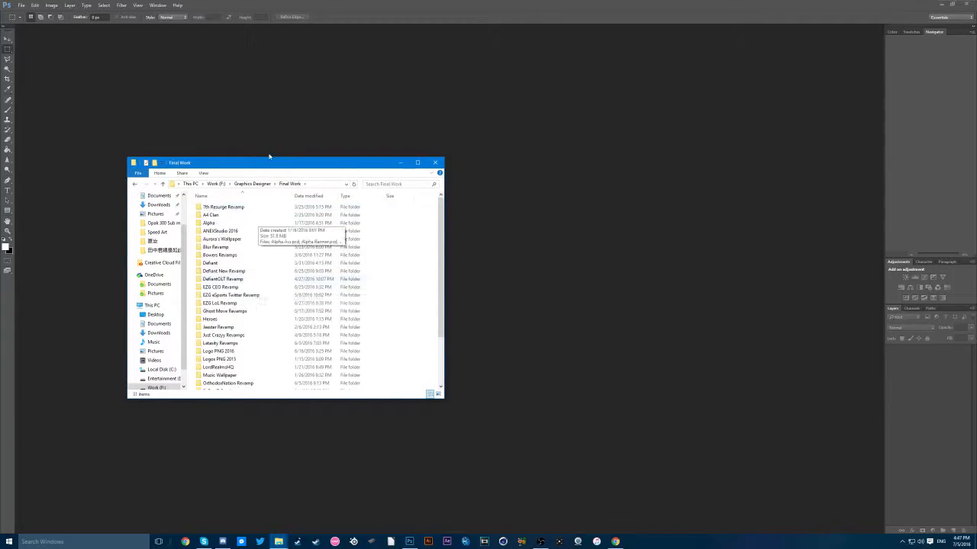
{"action": "left_click_drag", "start_coordinate": [267, 163], "coordinate": [481, 169]}
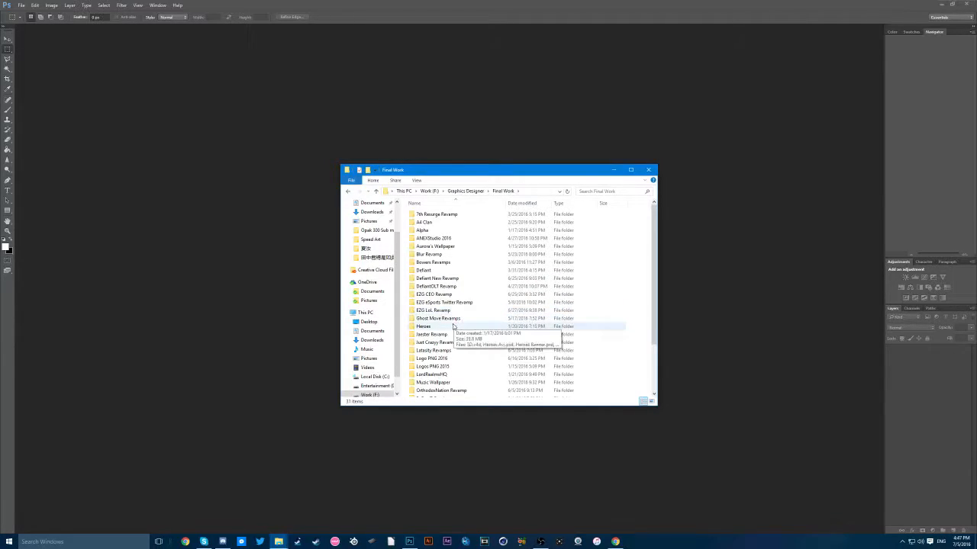
{"action": "scroll", "coordinate": [455, 326], "scroll_direction": "down", "scroll_amount": 2}
{"action": "scroll", "coordinate": [455, 326], "scroll_direction": "up", "scroll_amount": 1}
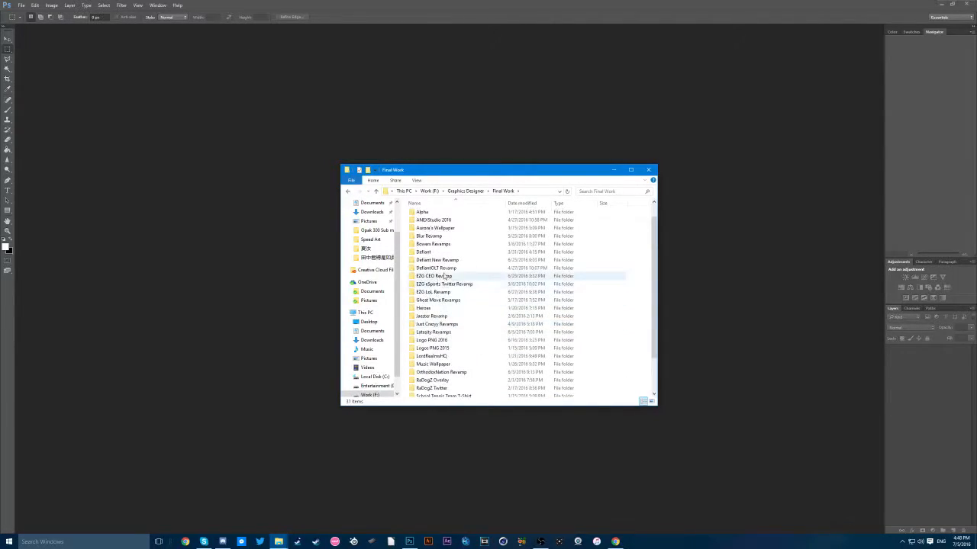
Step: Preview the EZG Zadro Twitter header from the EZG LoL Revamp folder full screen
{"action": "left_click", "coordinate": [436, 293]}
{"action": "double_click", "coordinate": [436, 292]}
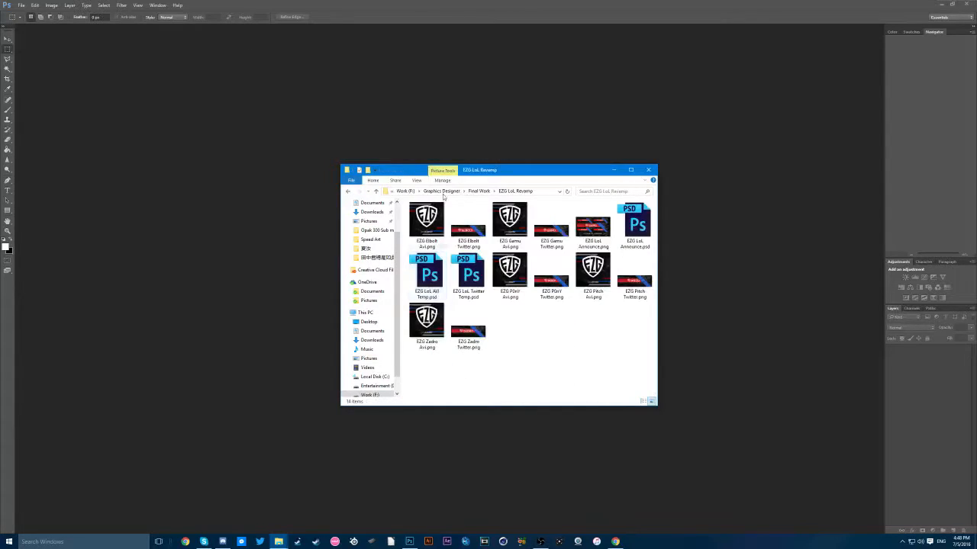
{"action": "double_click", "coordinate": [467, 332]}
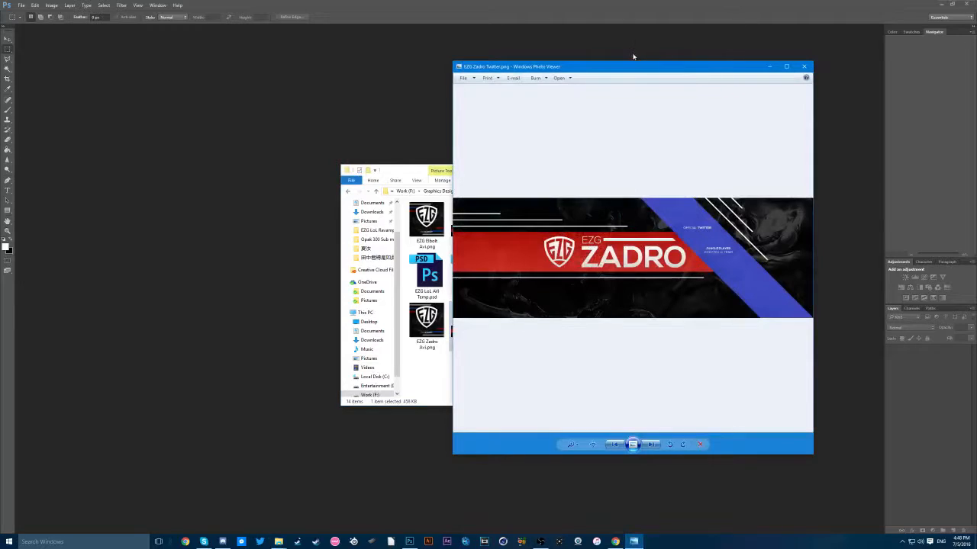
{"action": "double_click", "coordinate": [633, 66]}
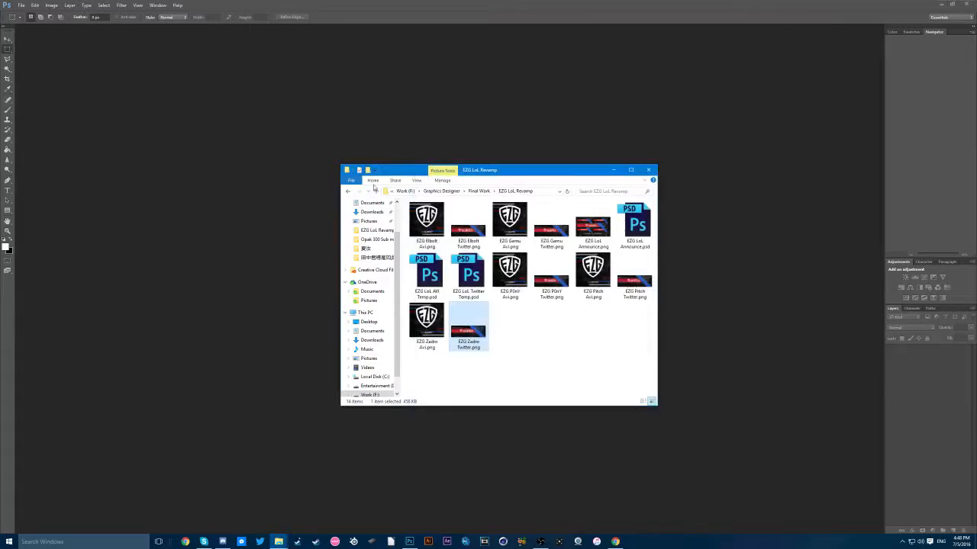
Step: Preview the EZG CEO Twitter header from the EZG CEO Revamp folder, then close the preview
{"action": "left_click", "coordinate": [374, 189]}
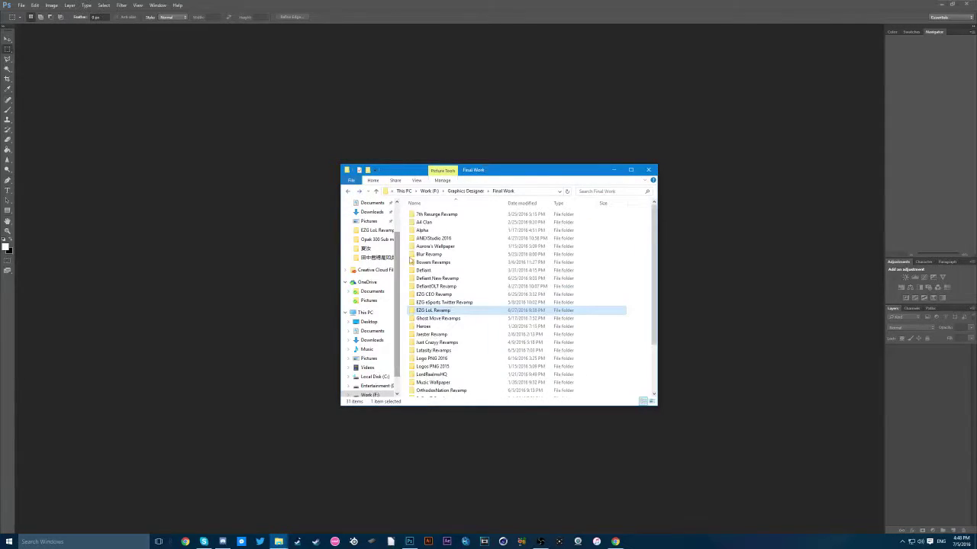
{"action": "double_click", "coordinate": [435, 294]}
{"action": "double_click", "coordinate": [511, 226]}
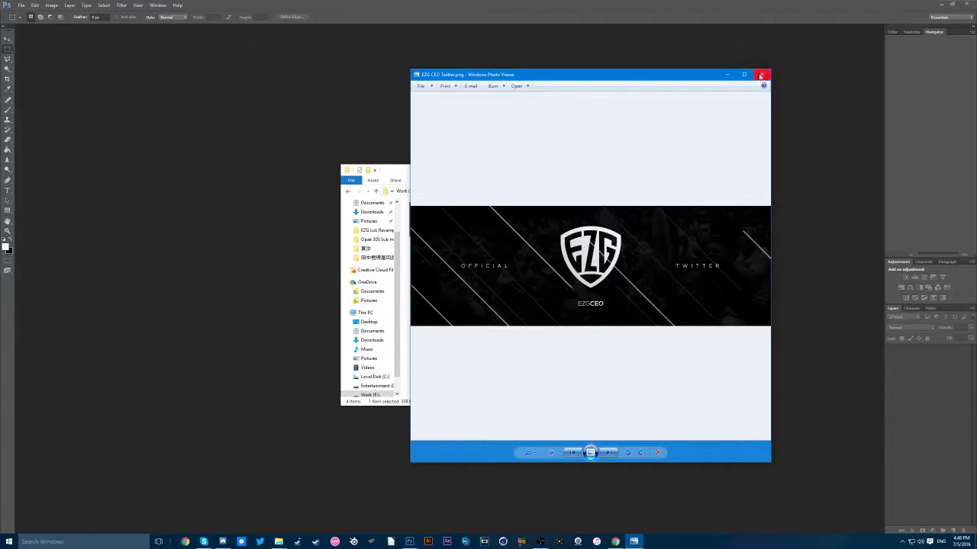
{"action": "left_click_drag", "start_coordinate": [701, 75], "coordinate": [641, 0]}
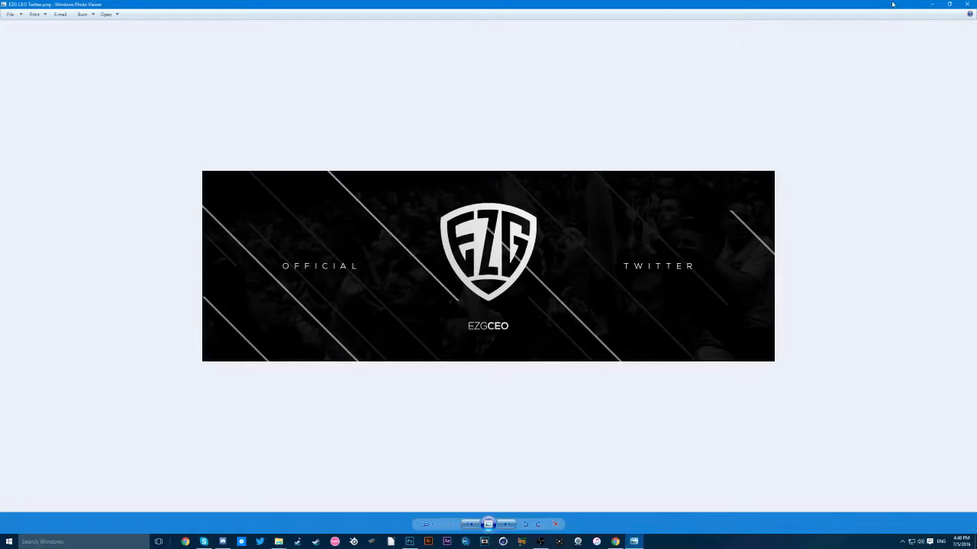
{"action": "left_click_drag", "start_coordinate": [891, 4], "coordinate": [663, 160]}
{"action": "left_click", "coordinate": [680, 159]}
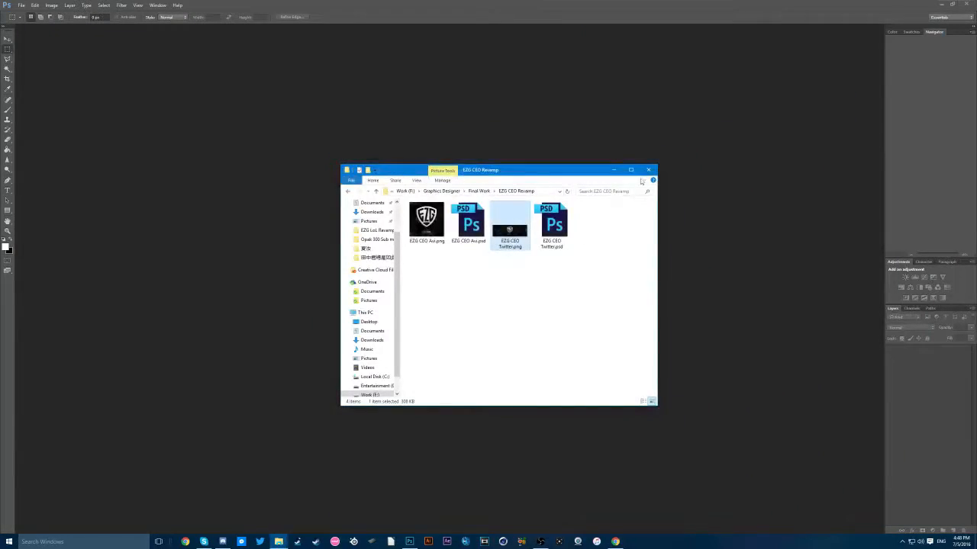
Step: Create a new document from the Twitter Headers 1500x500 preset named Tutorial, then switch to the browser
{"action": "left_click", "coordinate": [648, 169]}
{"action": "left_click", "coordinate": [20, 5]}
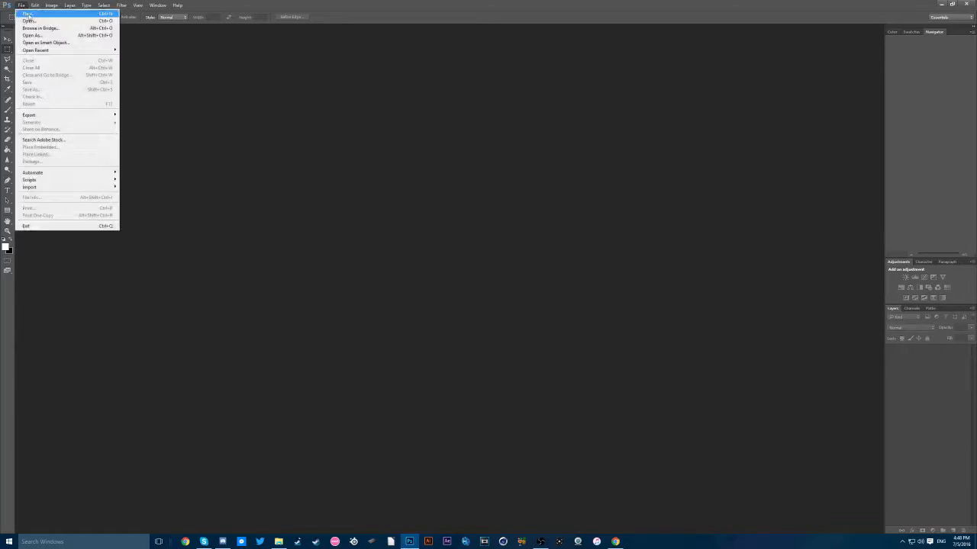
{"action": "left_click", "coordinate": [319, 135]}
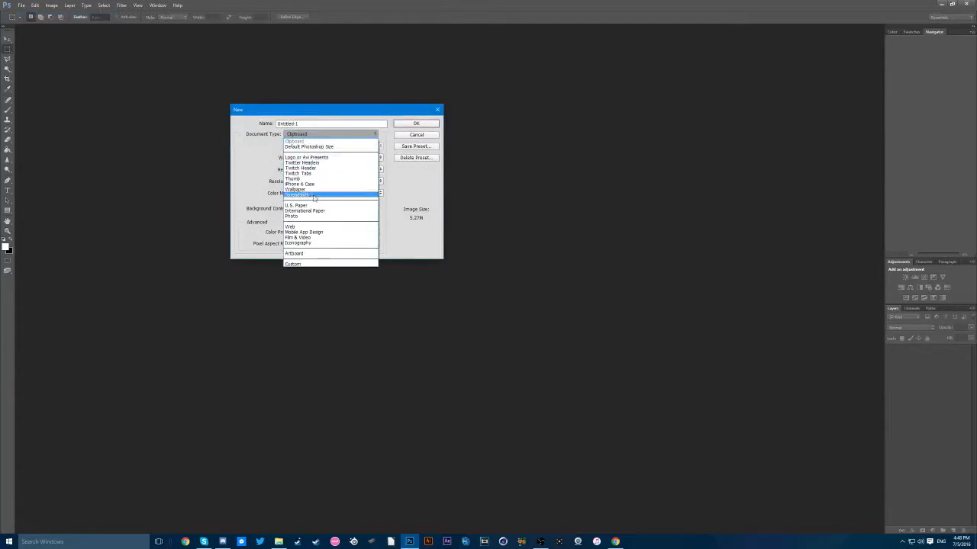
{"action": "left_click", "coordinate": [328, 163]}
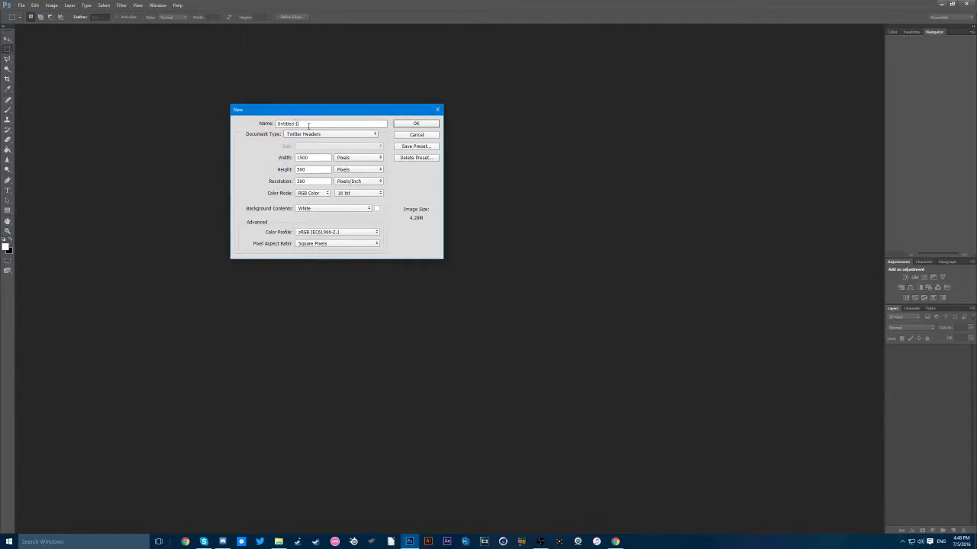
{"action": "left_click_drag", "start_coordinate": [308, 123], "coordinate": [269, 114]}
{"action": "type", "text": "Tutorial"}
{"action": "key", "text": "Return"}
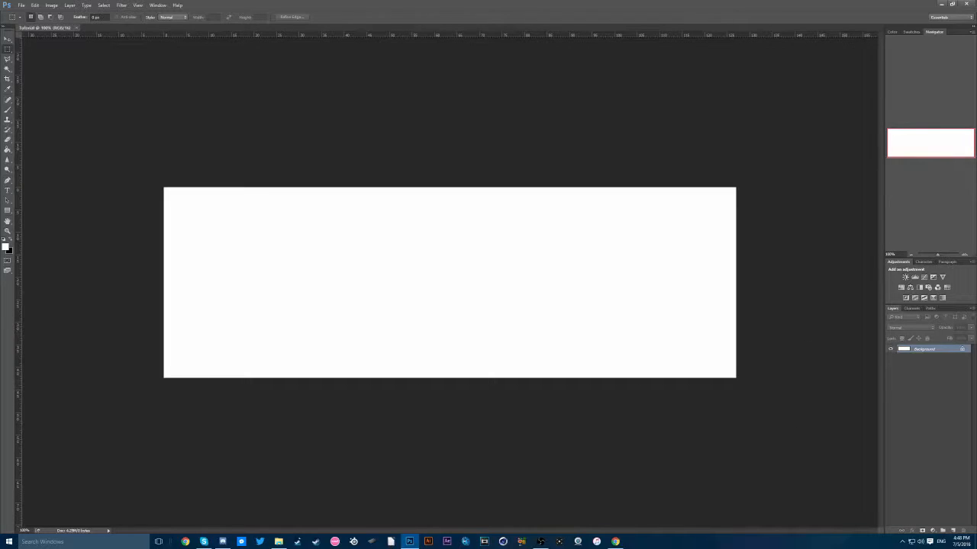
{"action": "key", "text": "alt+Tab"}
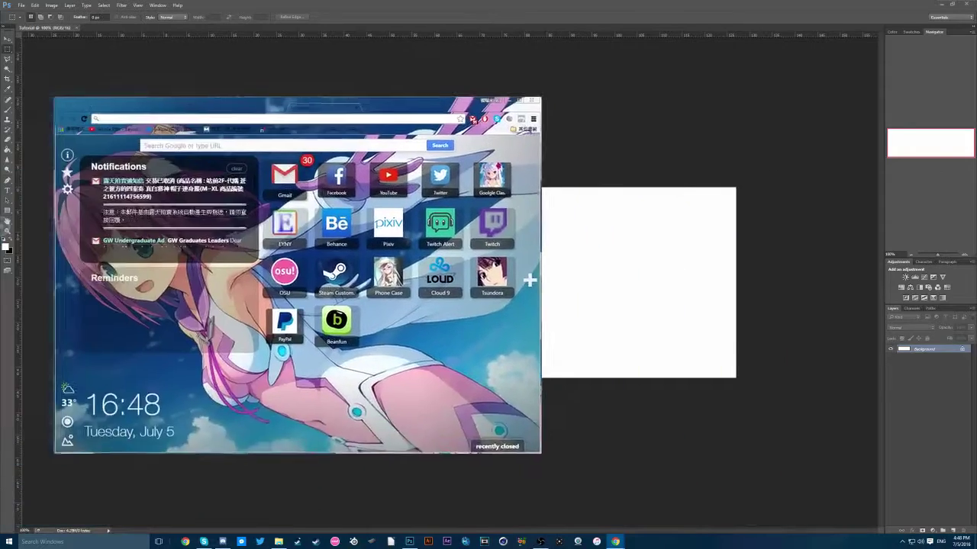
Step: Maximize Chrome, go to Google and search 'csgo wallpaper 1080'
{"action": "left_click_drag", "start_coordinate": [382, 103], "coordinate": [457, 4]}
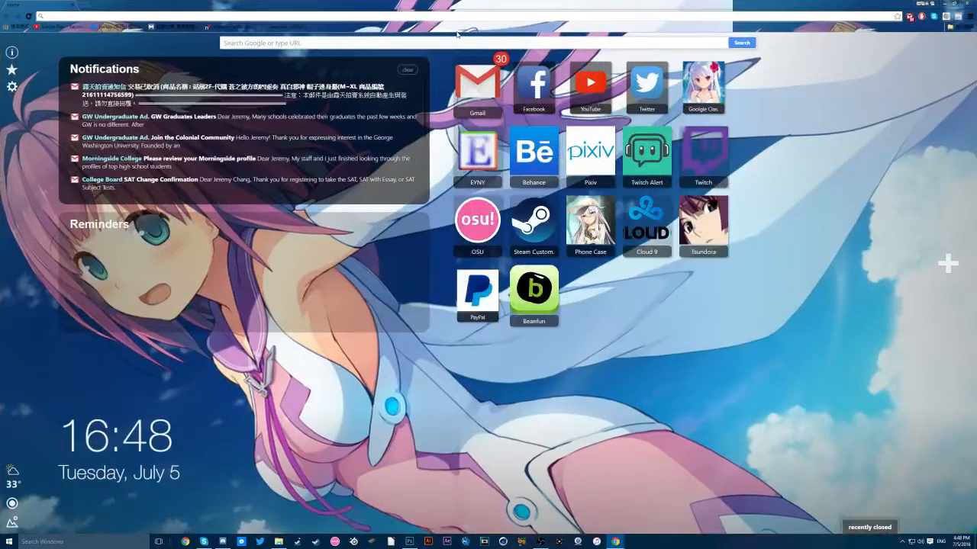
{"action": "type", "text": "google.com"}
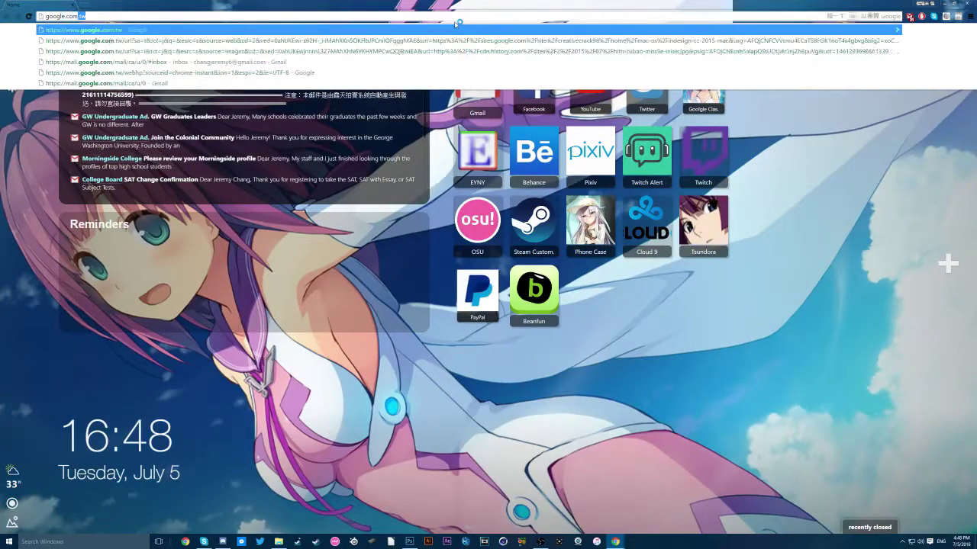
{"action": "key", "text": "Return"}
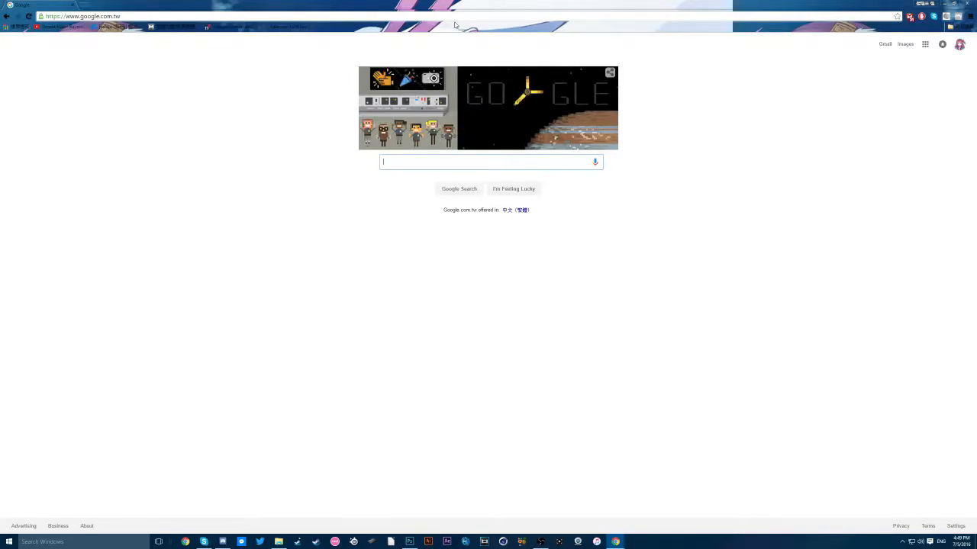
{"action": "type", "text": "csgo "}
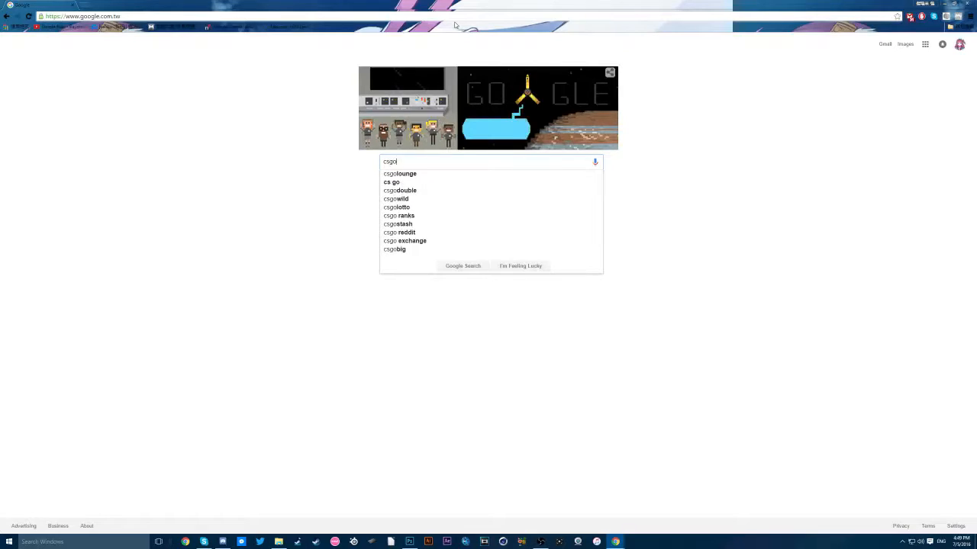
{"action": "type", "text": "wallpaper"}
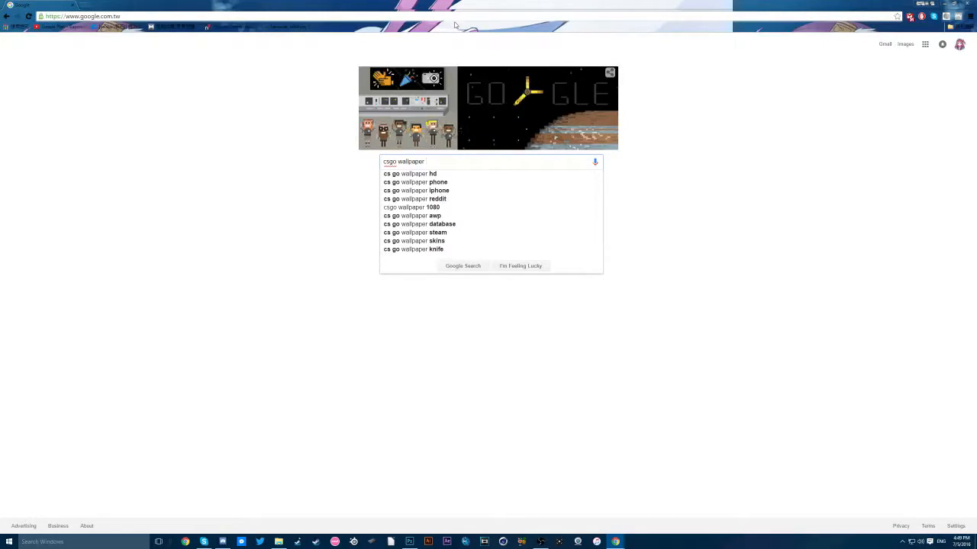
{"action": "type", "text": " 1080"}
{"action": "key", "text": "Return"}
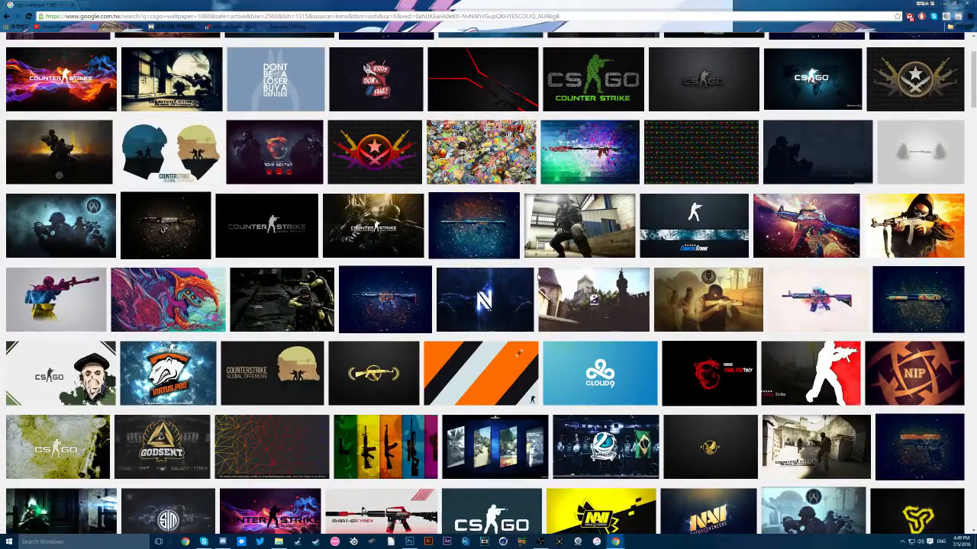
{"action": "scroll", "coordinate": [536, 280], "scroll_direction": "down", "scroll_amount": 5}
{"action": "scroll", "coordinate": [500, 313], "scroll_direction": "up", "scroll_amount": 4}
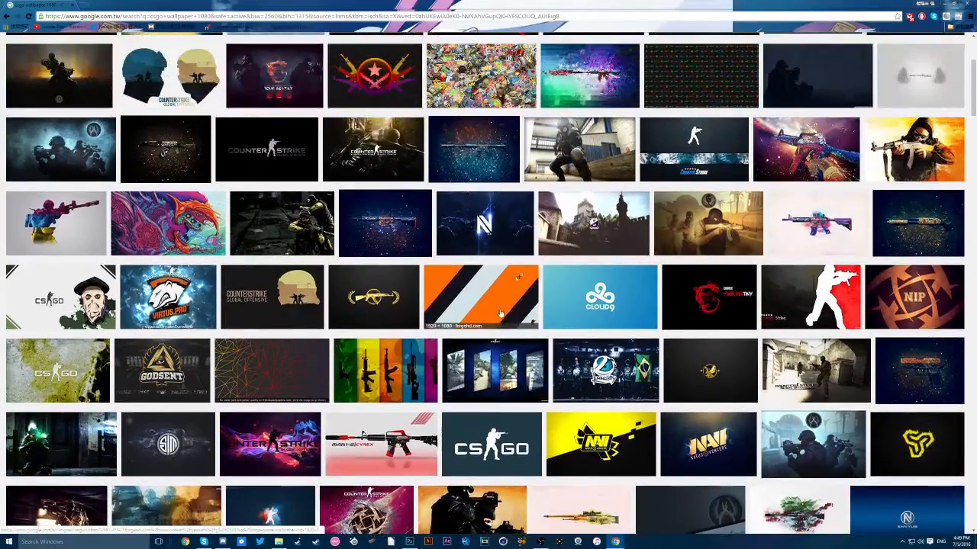
{"action": "scroll", "coordinate": [501, 313], "scroll_direction": "up", "scroll_amount": 5}
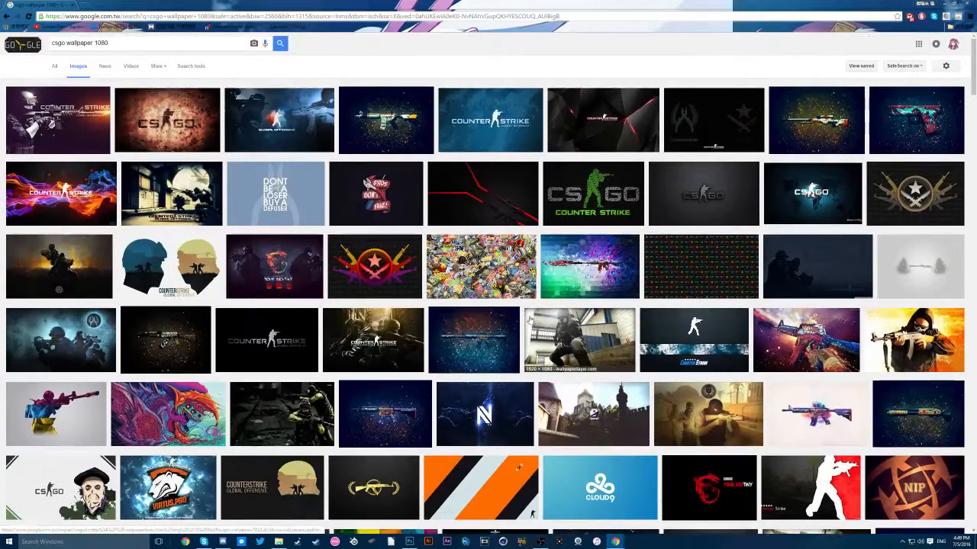
Step: Refine the image search to '1920x1080 csgo', then to 'cs go cinematic 1080'
{"action": "double_click", "coordinate": [76, 43]}
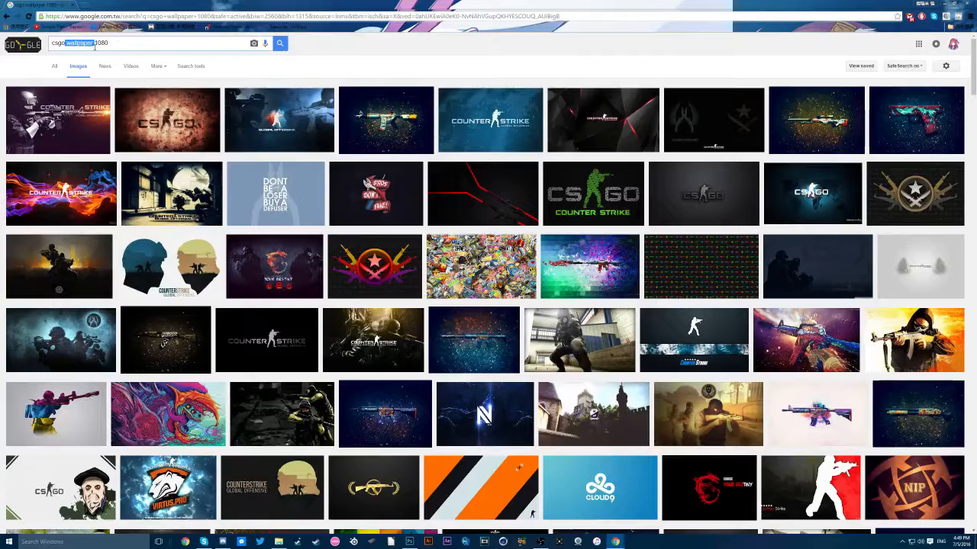
{"action": "key", "text": "BackSpace"}
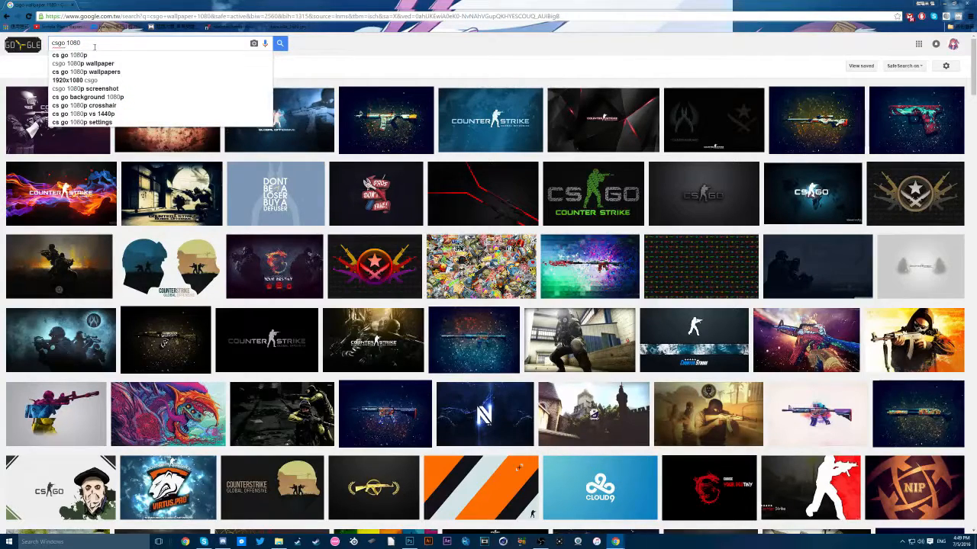
{"action": "key", "text": "Down"}
{"action": "key", "text": "Return"}
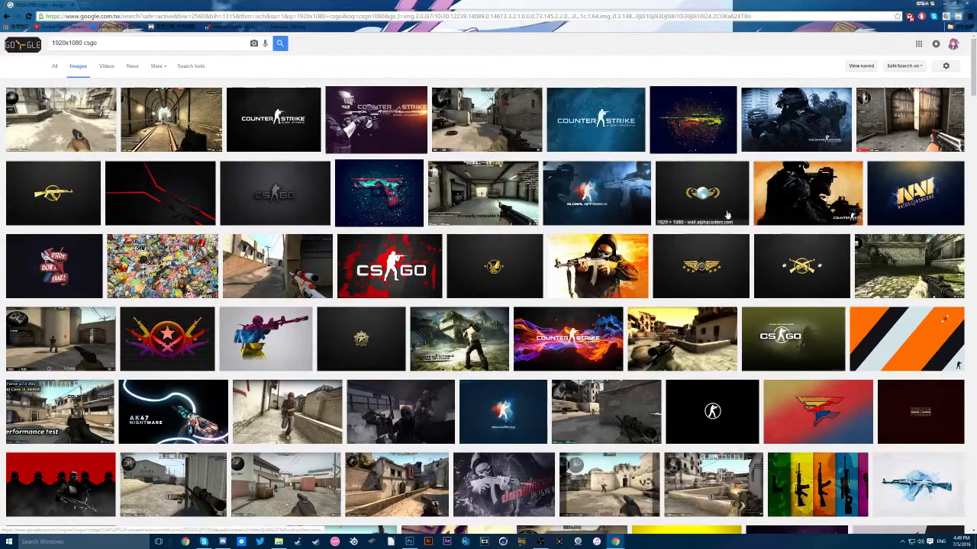
{"action": "scroll", "coordinate": [515, 363], "scroll_direction": "down", "scroll_amount": 2}
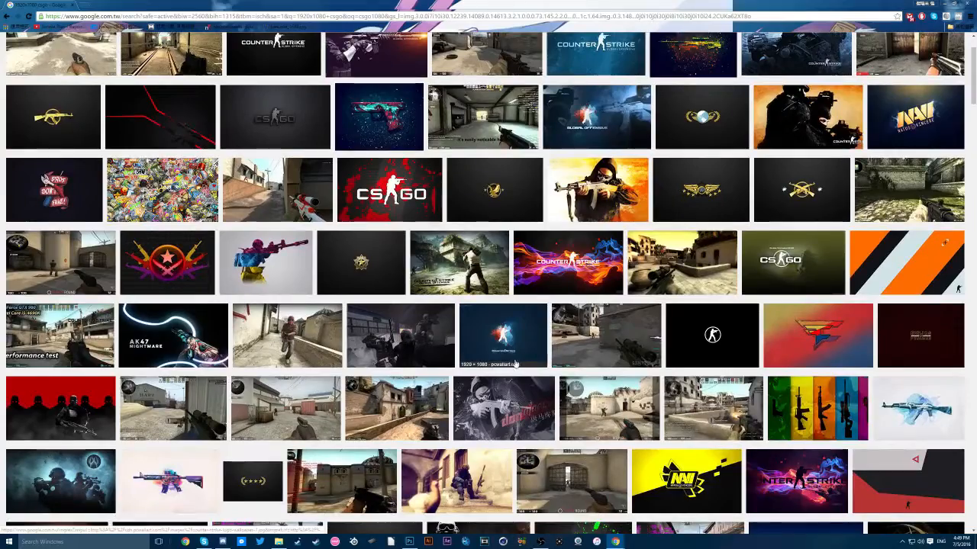
{"action": "scroll", "coordinate": [516, 363], "scroll_direction": "down", "scroll_amount": 2}
{"action": "scroll", "coordinate": [516, 363], "scroll_direction": "down", "scroll_amount": 1}
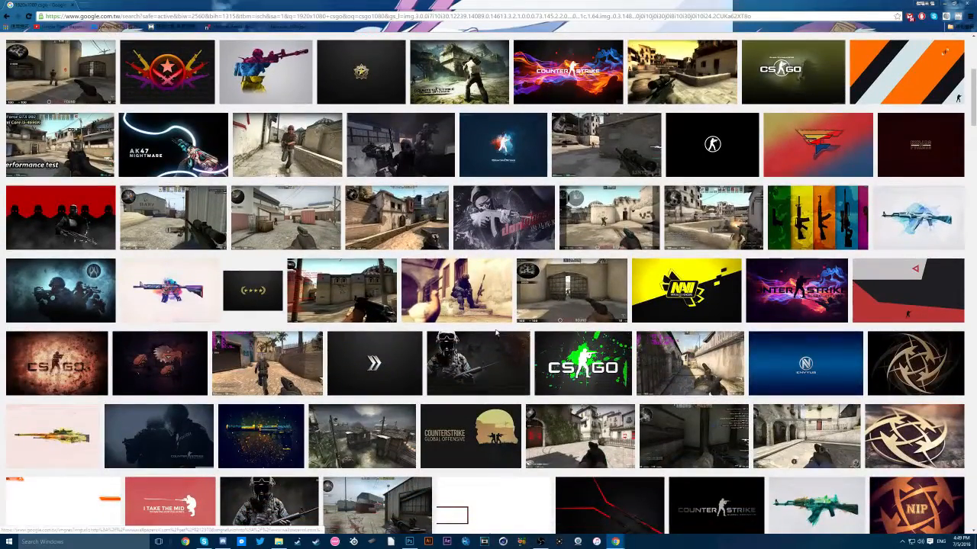
{"action": "scroll", "coordinate": [496, 333], "scroll_direction": "down", "scroll_amount": 1}
{"action": "scroll", "coordinate": [496, 333], "scroll_direction": "up", "scroll_amount": 5}
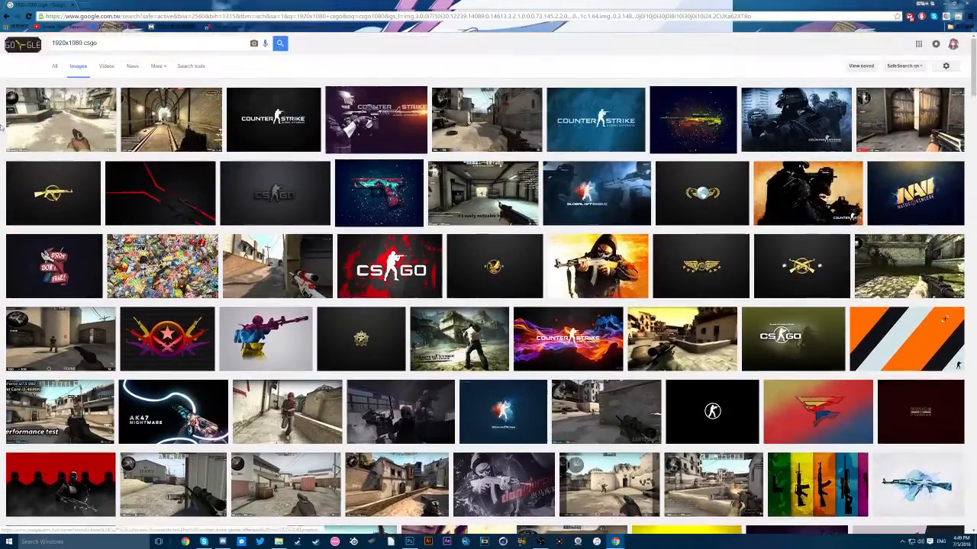
{"action": "triple_click", "coordinate": [84, 43]}
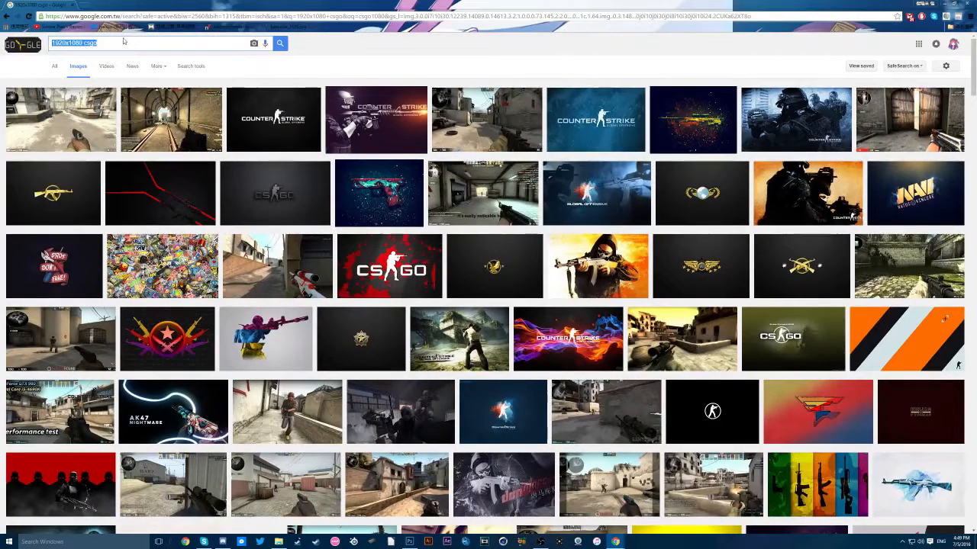
{"action": "type", "text": "csgo c"}
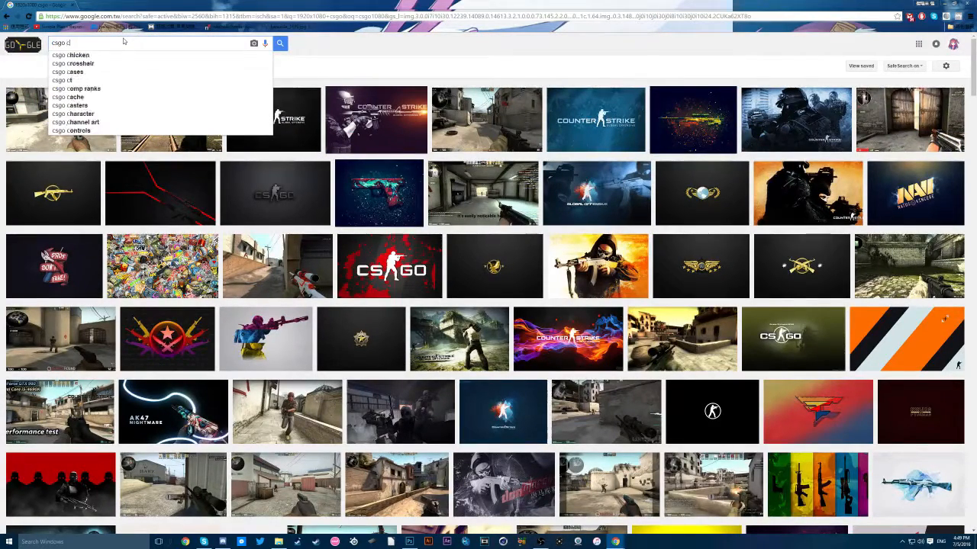
{"action": "type", "text": "ine"}
{"action": "key", "text": "Down"}
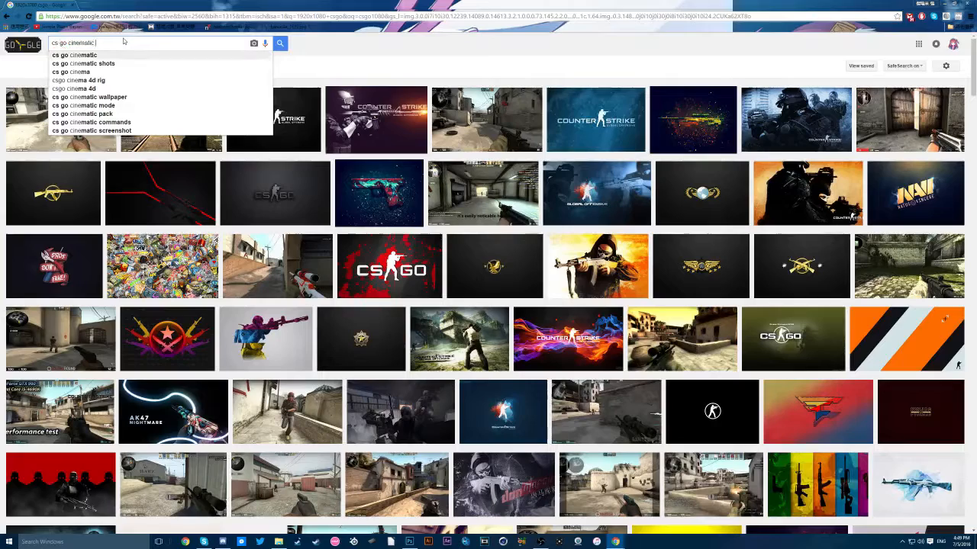
{"action": "type", "text": "10"}
{"action": "key", "text": "BackSpace"}
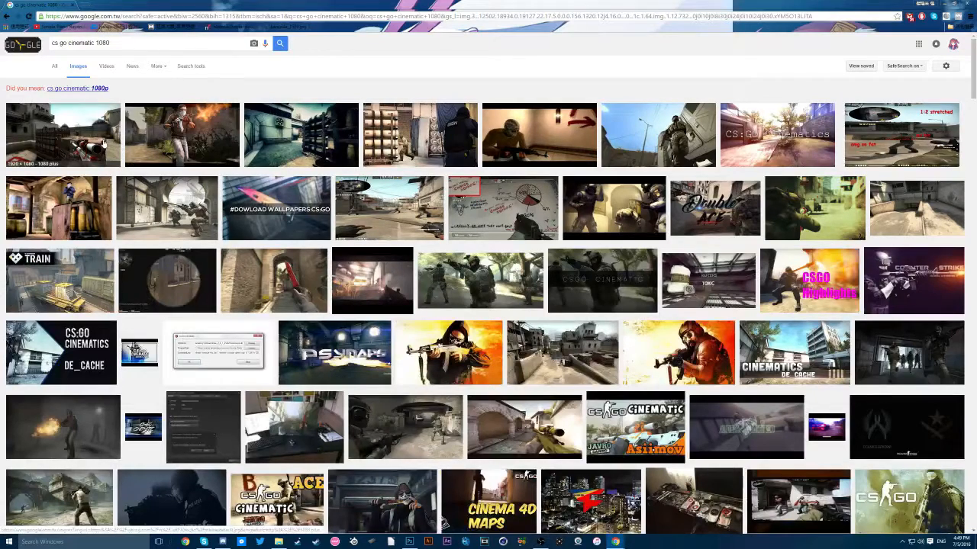
Step: Preview the soldier-beside-truck picture, view it full size and copy the image
{"action": "left_click", "coordinate": [560, 146]}
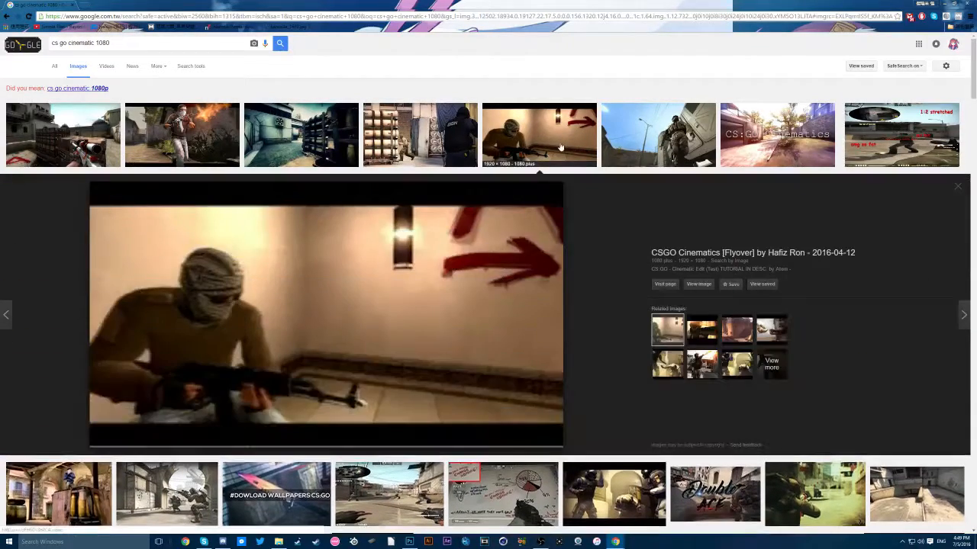
{"action": "left_click", "coordinate": [632, 142]}
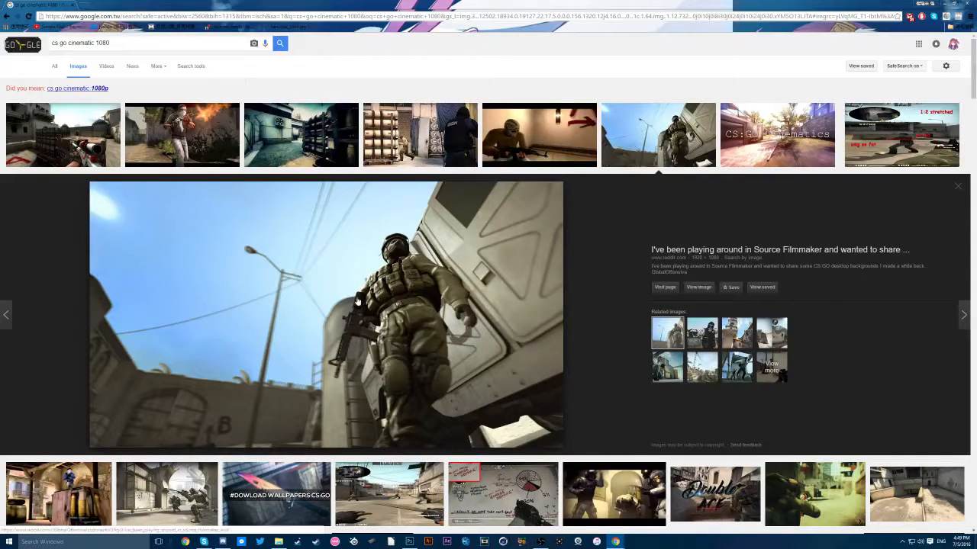
{"action": "right_click", "coordinate": [355, 298]}
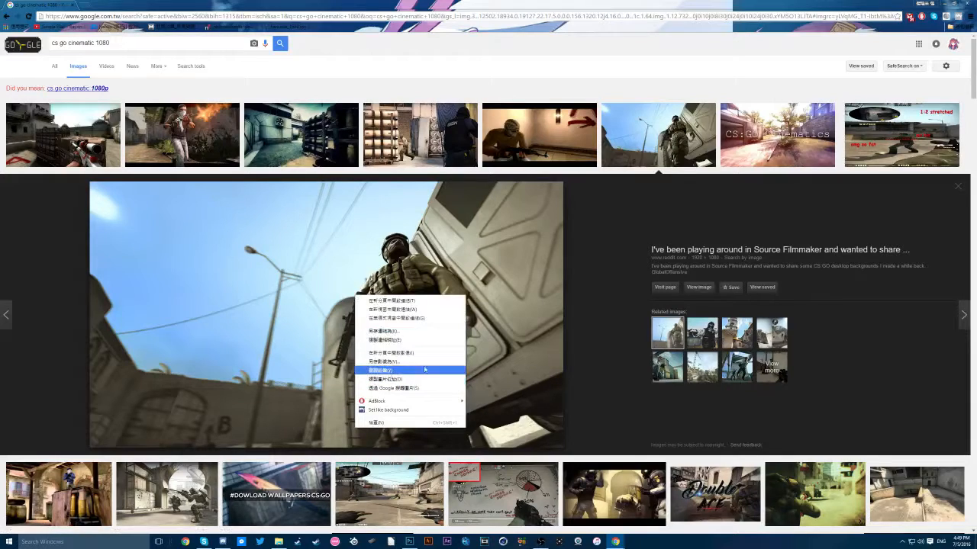
{"action": "left_click", "coordinate": [682, 297]}
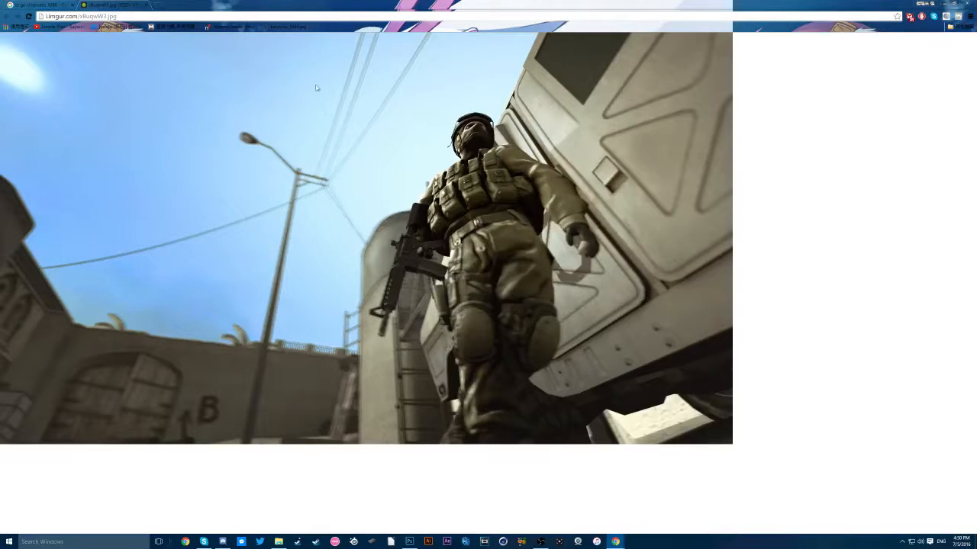
{"action": "right_click", "coordinate": [322, 152]}
{"action": "left_click", "coordinate": [358, 174]}
Step: Paste the soldier image into the Tutorial banner and move it so the soldier sits on the right
{"action": "left_click", "coordinate": [409, 542]}
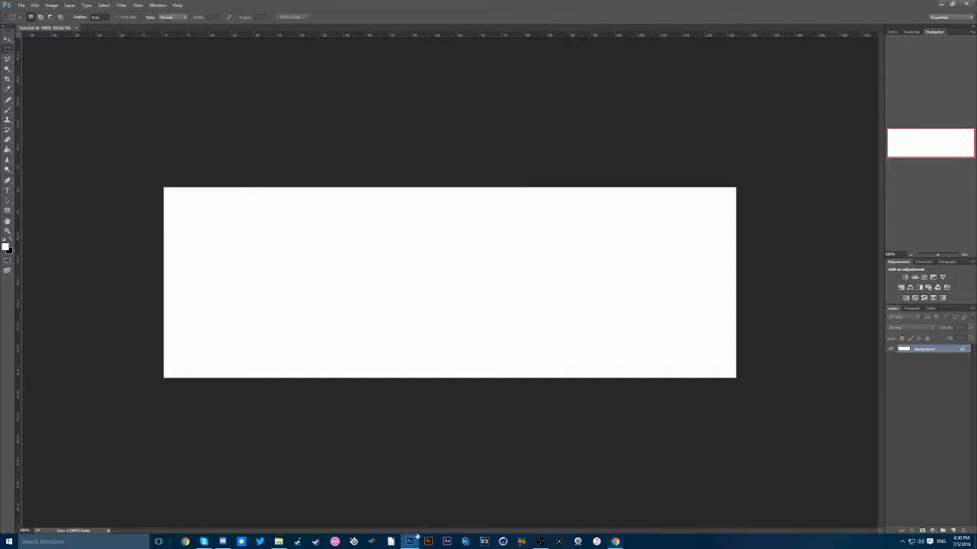
{"action": "key", "text": "ctrl+v"}
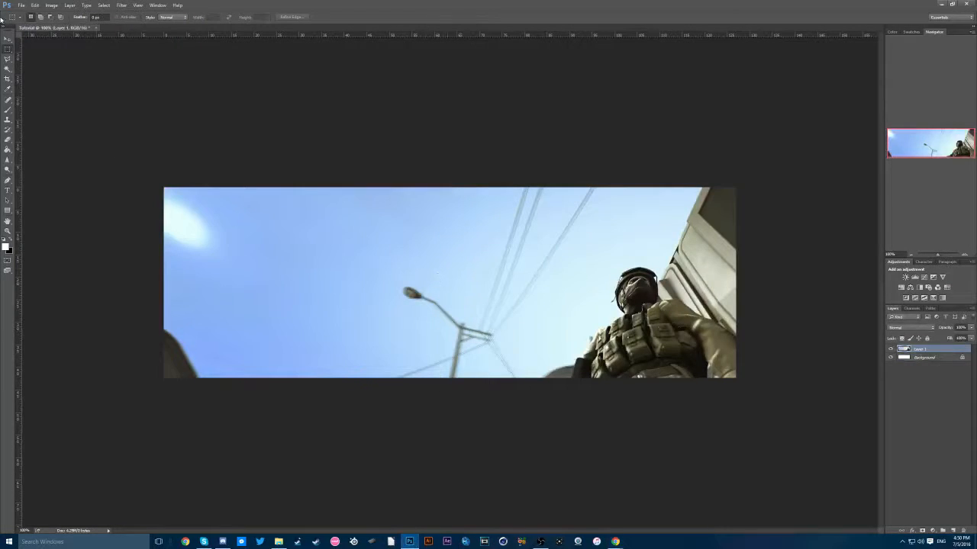
{"action": "left_click", "coordinate": [7, 38]}
{"action": "mouse_move", "coordinate": [458, 290]}
{"action": "left_mouse_down"}
{"action": "mouse_move", "coordinate": [397, 177]}
{"action": "mouse_move", "coordinate": [475, 192]}
{"action": "left_mouse_up"}
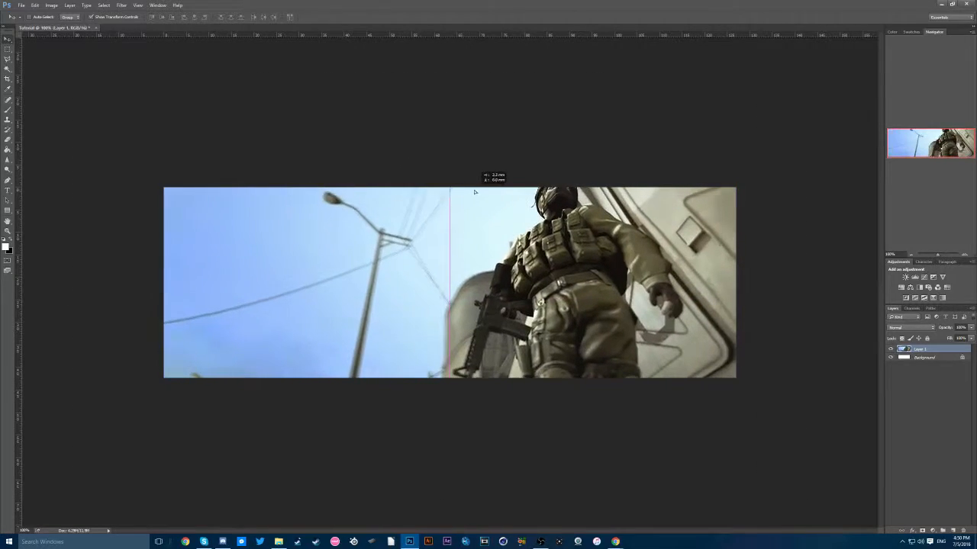
{"action": "left_click_drag", "start_coordinate": [474, 192], "coordinate": [542, 244]}
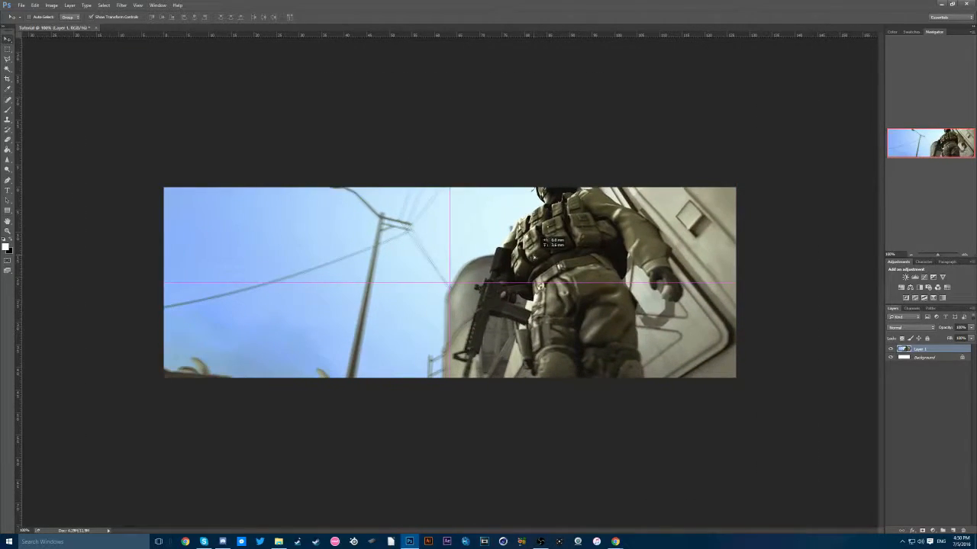
Step: Scale the pasted image down with Free Transform to fit the 1500x500 canvas
{"action": "key", "text": "ctrl+t"}
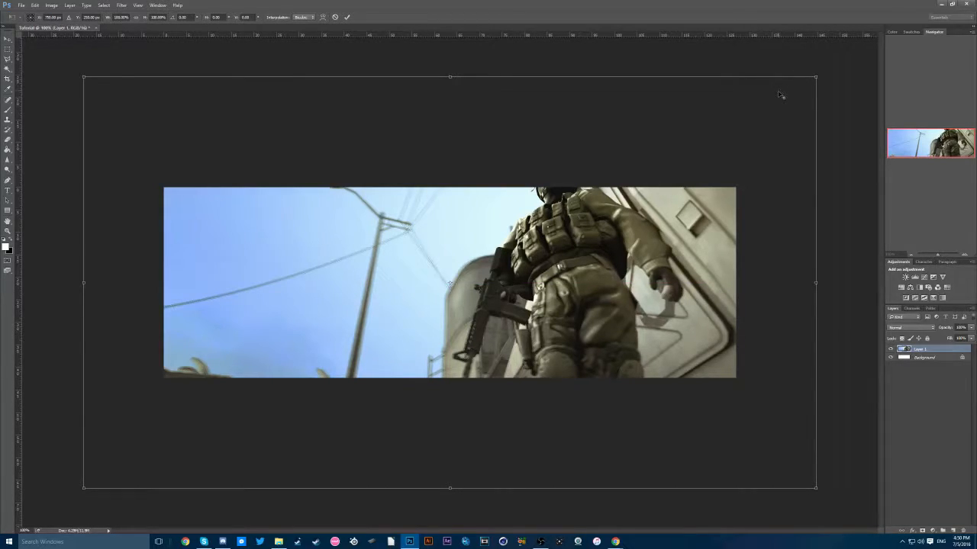
{"action": "left_click_drag", "start_coordinate": [815, 76], "coordinate": [761, 157]}
{"action": "key", "text": "Return"}
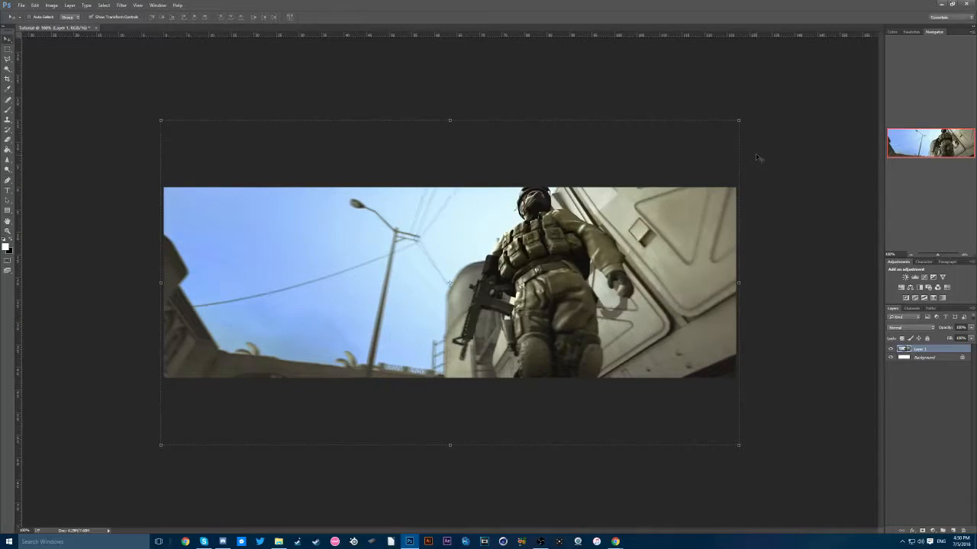
Step: Set the paint colour to black and fill a new layer above the soldier picture with black
{"action": "left_click", "coordinate": [919, 357]}
{"action": "key", "text": "g"}
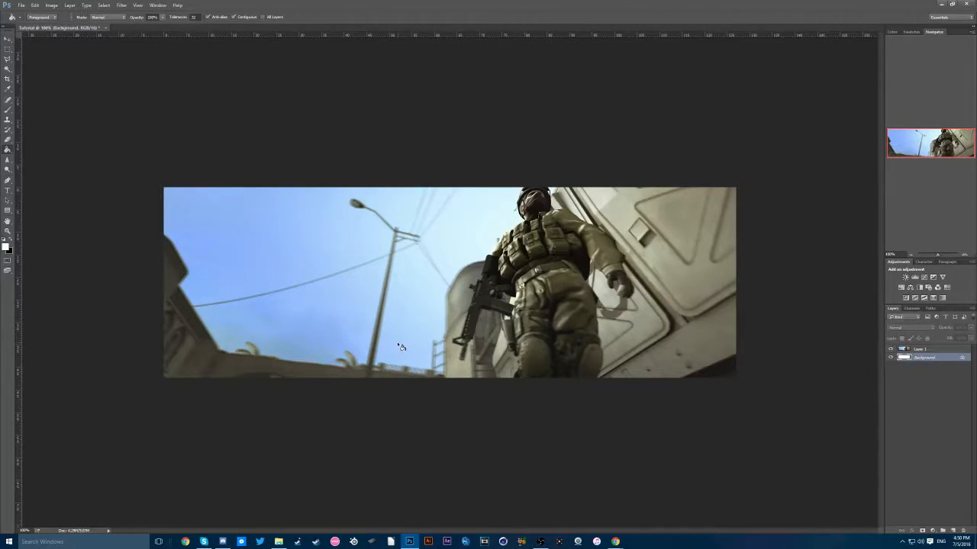
{"action": "left_click", "coordinate": [5, 247]}
{"action": "key", "text": "Return"}
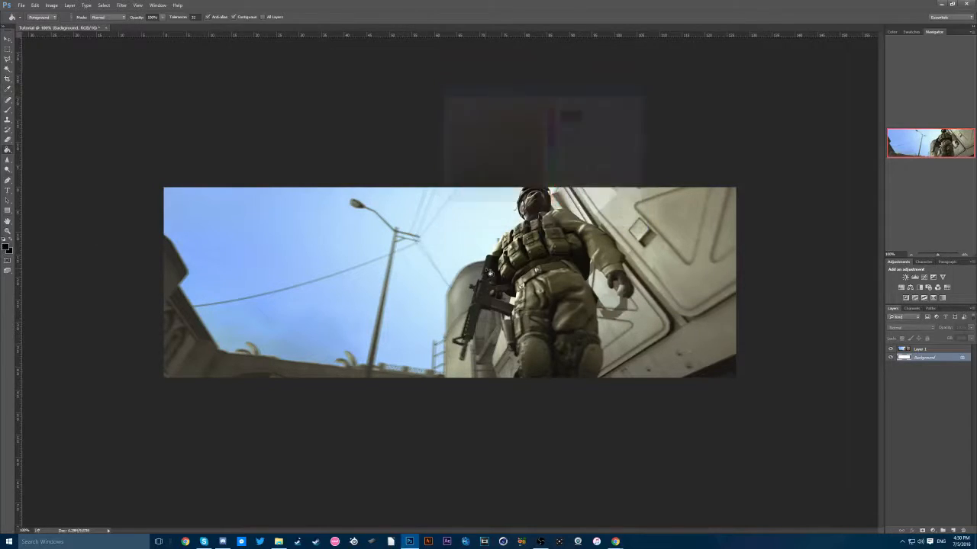
{"action": "left_click", "coordinate": [928, 351]}
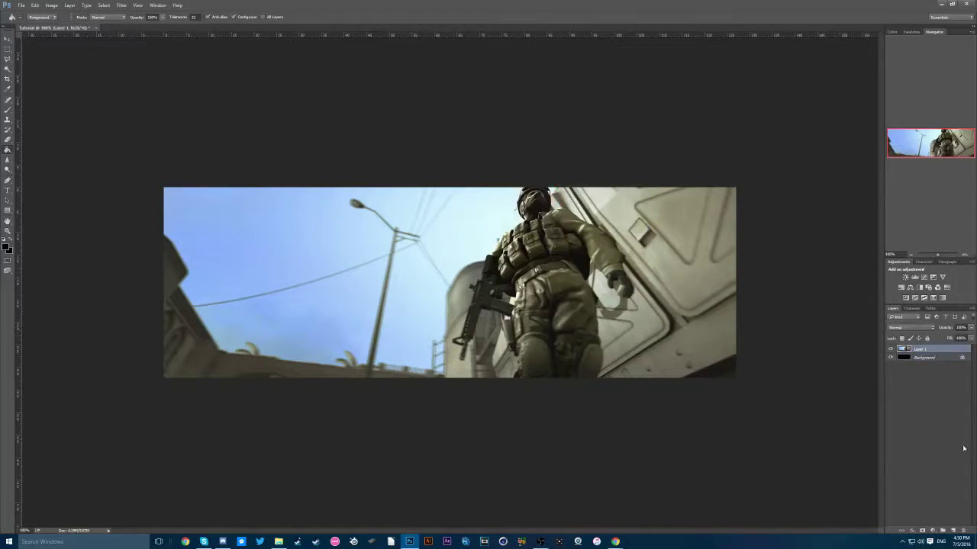
{"action": "left_click", "coordinate": [960, 531]}
{"action": "left_click", "coordinate": [417, 294]}
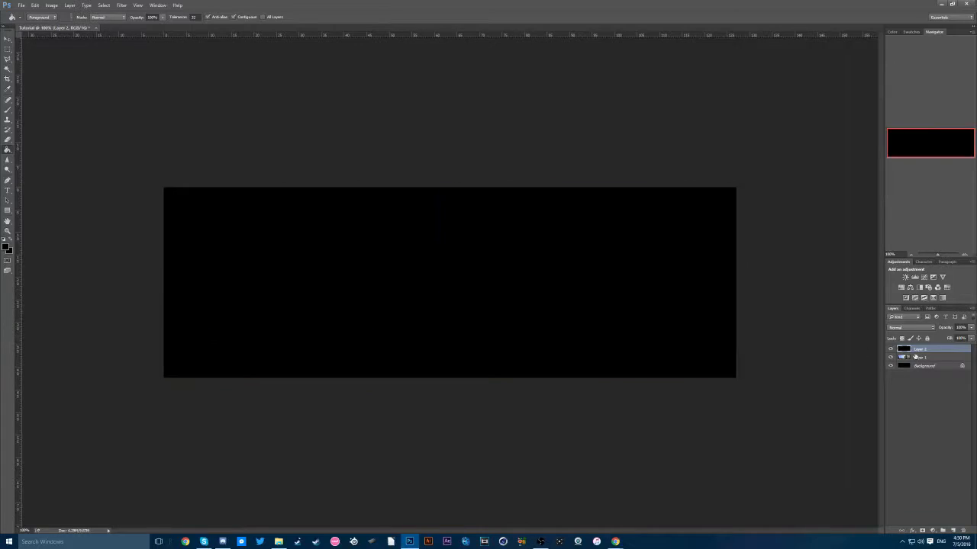
Step: Hide the black layer and reselect the soldier picture layer for editing
{"action": "left_click", "coordinate": [891, 350]}
{"action": "left_click", "coordinate": [927, 358]}
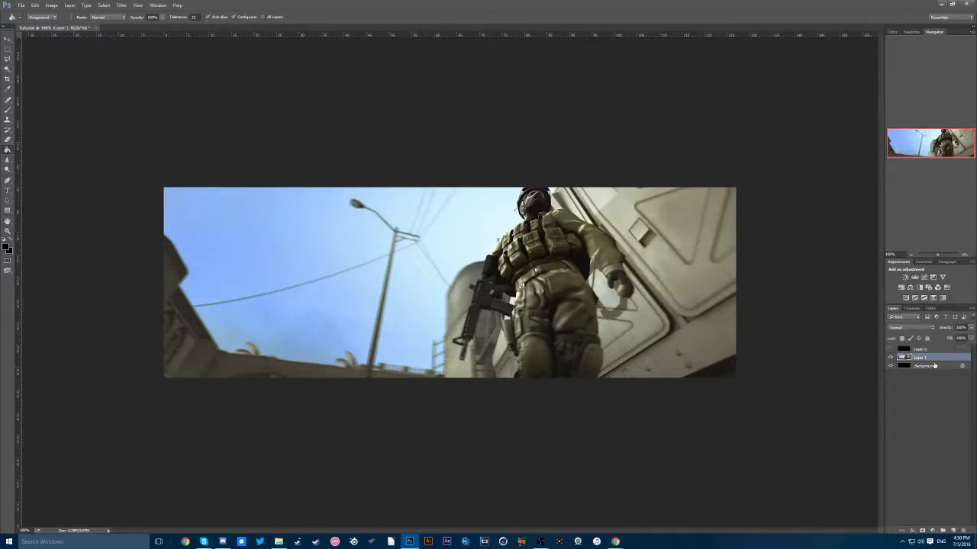
{"action": "left_click", "coordinate": [7, 40]}
{"action": "key", "text": "ctrl+t"}
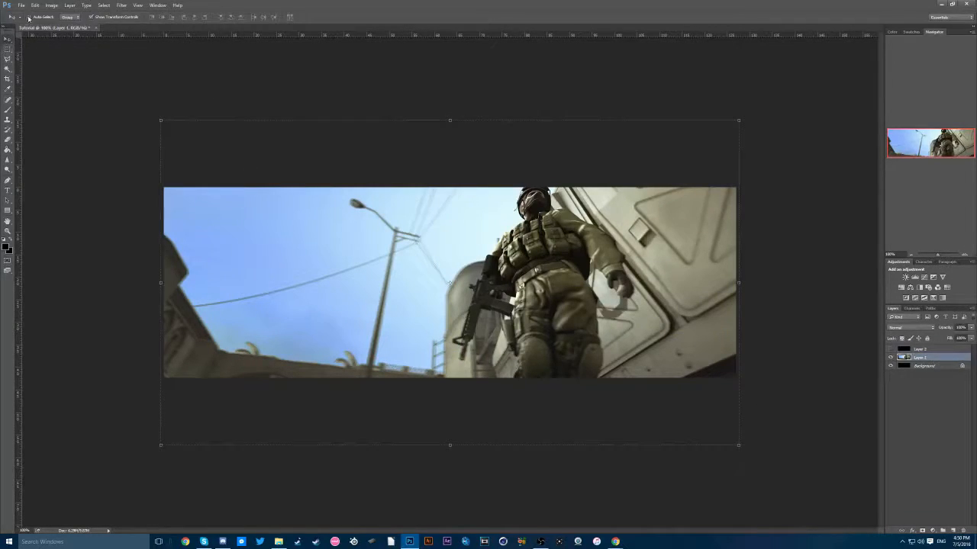
Step: Apply a Brightness/Contrast adjustment with Use Legacy enabled to the soldier photo
{"action": "left_click", "coordinate": [52, 5]}
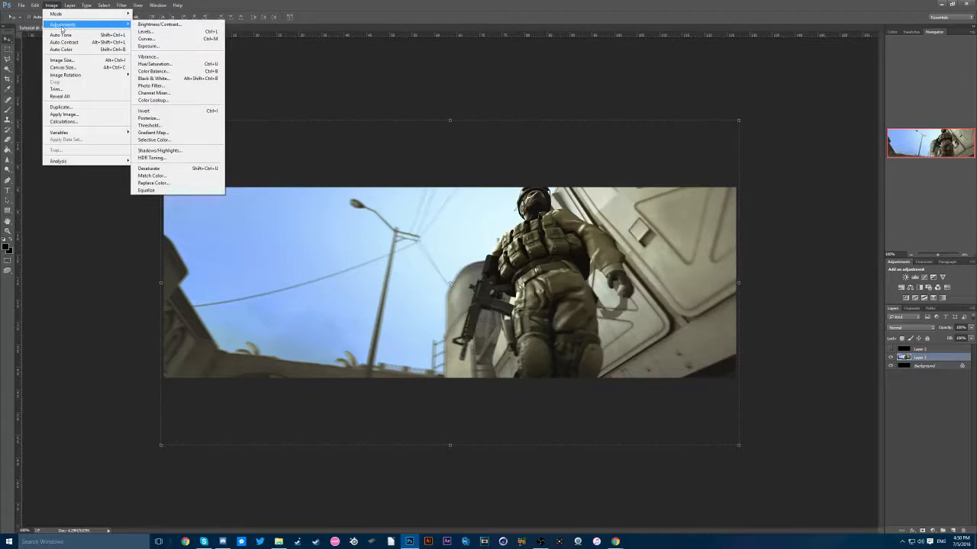
{"action": "mouse_move", "coordinate": [63, 25]}
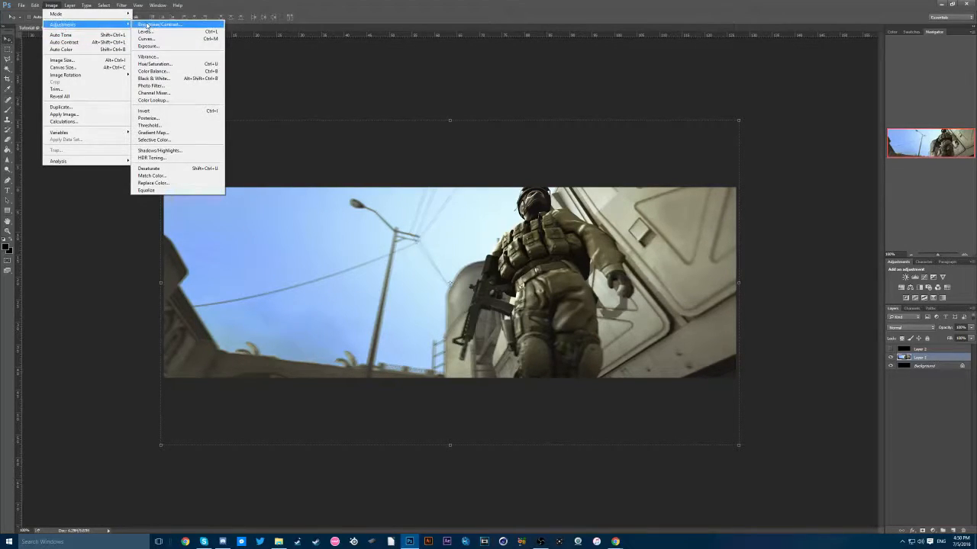
{"action": "left_click", "coordinate": [159, 24]}
{"action": "left_click", "coordinate": [553, 113]}
{"action": "type", "text": "15"}
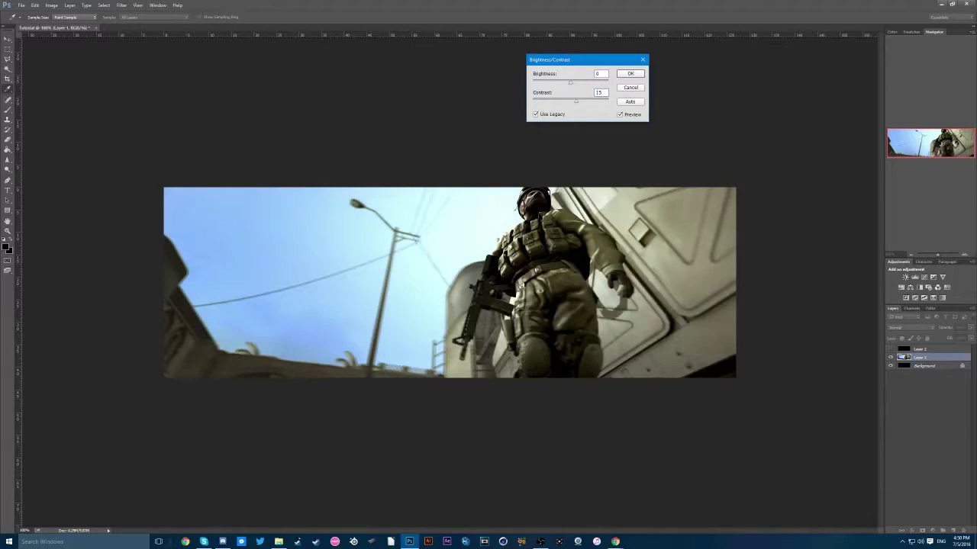
{"action": "left_click", "coordinate": [631, 73]}
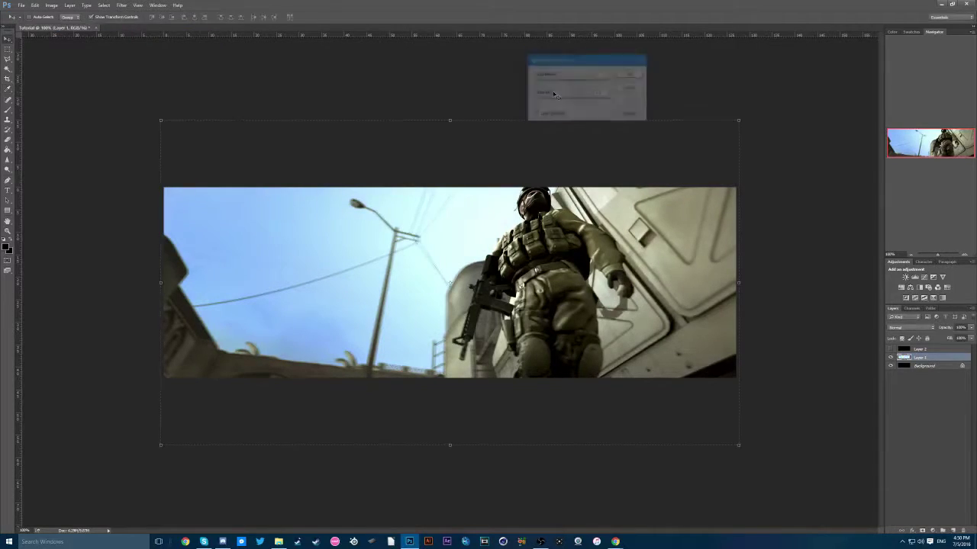
{"action": "left_click", "coordinate": [51, 5]}
{"action": "mouse_move", "coordinate": [64, 24]}
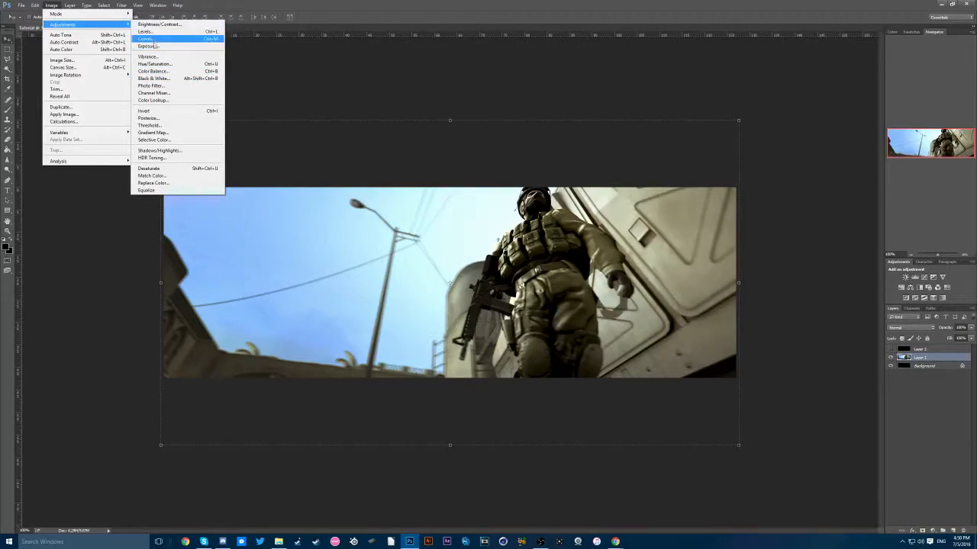
Step: Convert the photo to Black & White, darkening reds and brightening yellows, cyans and magentas
{"action": "left_click", "coordinate": [154, 79]}
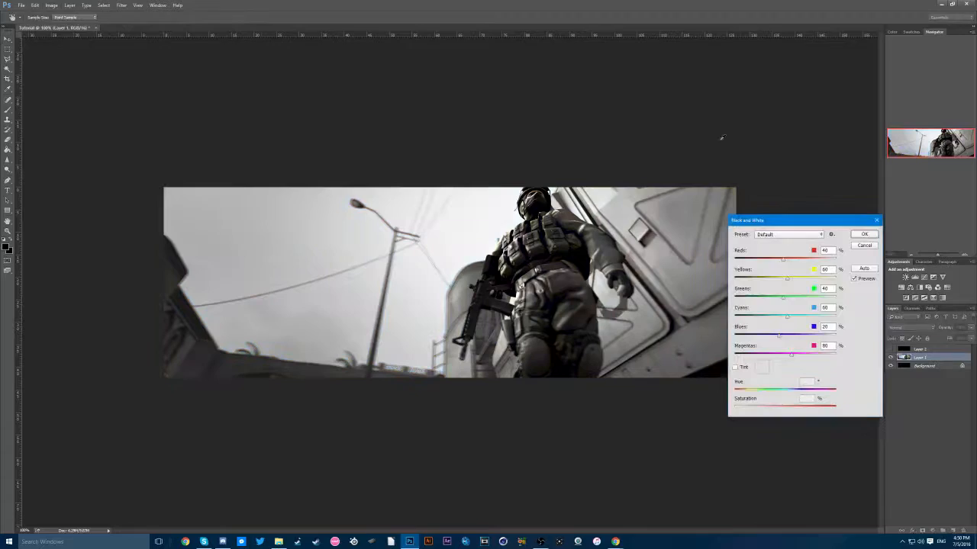
{"action": "left_click_drag", "start_coordinate": [784, 260], "coordinate": [765, 260]}
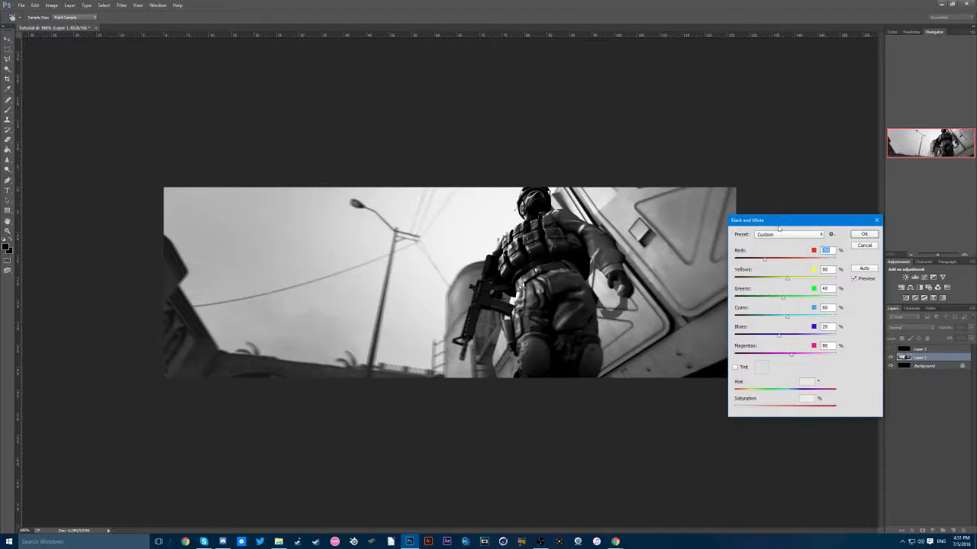
{"action": "mouse_move", "coordinate": [801, 219]}
{"action": "left_mouse_down"}
{"action": "mouse_move", "coordinate": [439, 143]}
{"action": "mouse_move", "coordinate": [793, 162]}
{"action": "left_mouse_up"}
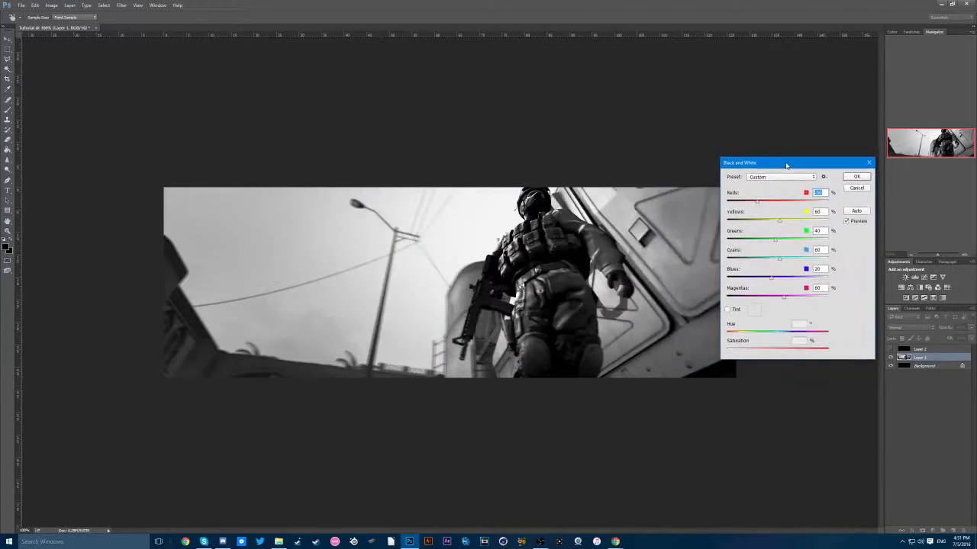
{"action": "left_click", "coordinate": [787, 222]}
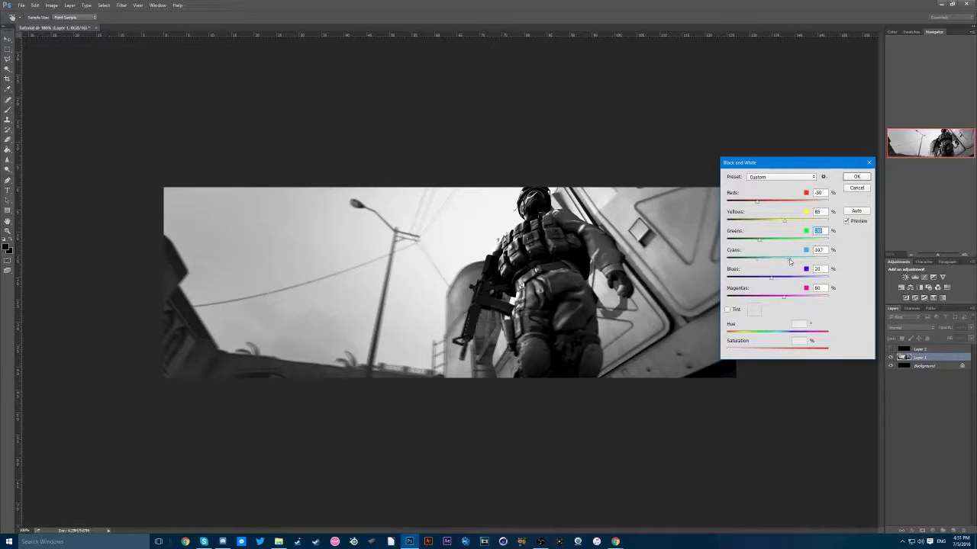
{"action": "mouse_move", "coordinate": [779, 259]}
{"action": "left_mouse_down"}
{"action": "mouse_move", "coordinate": [792, 260]}
{"action": "mouse_move", "coordinate": [753, 279]}
{"action": "mouse_move", "coordinate": [789, 260]}
{"action": "mouse_move", "coordinate": [767, 279]}
{"action": "left_mouse_up"}
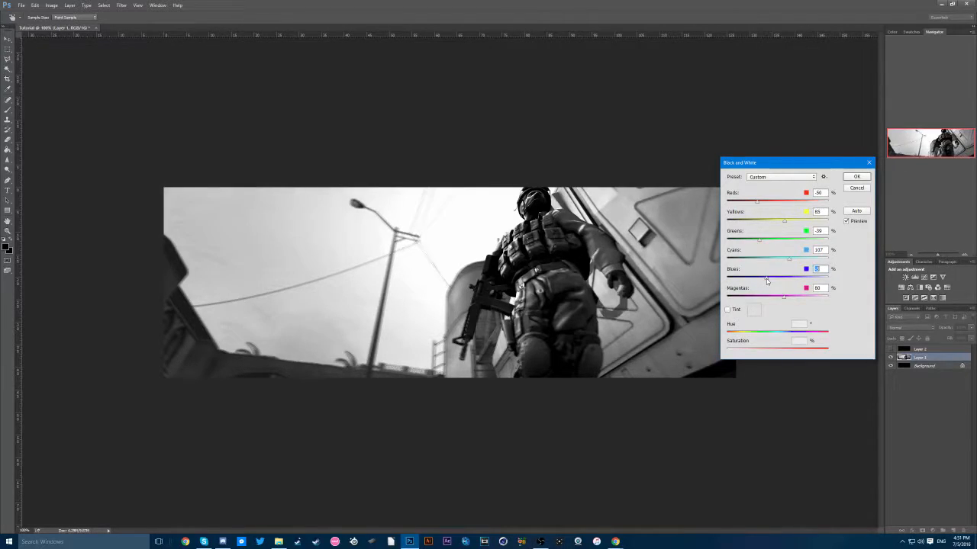
{"action": "left_click_drag", "start_coordinate": [785, 299], "coordinate": [796, 298]}
{"action": "left_click", "coordinate": [857, 177]}
{"action": "key", "text": "v"}
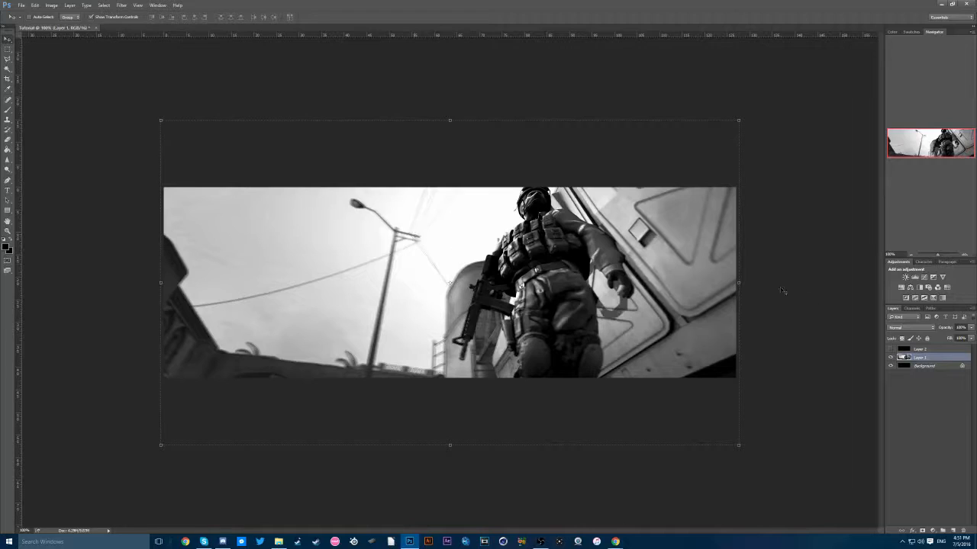
Step: Show the black Layer 2 and lower its opacity to dim the soldier picture
{"action": "left_click", "coordinate": [935, 350]}
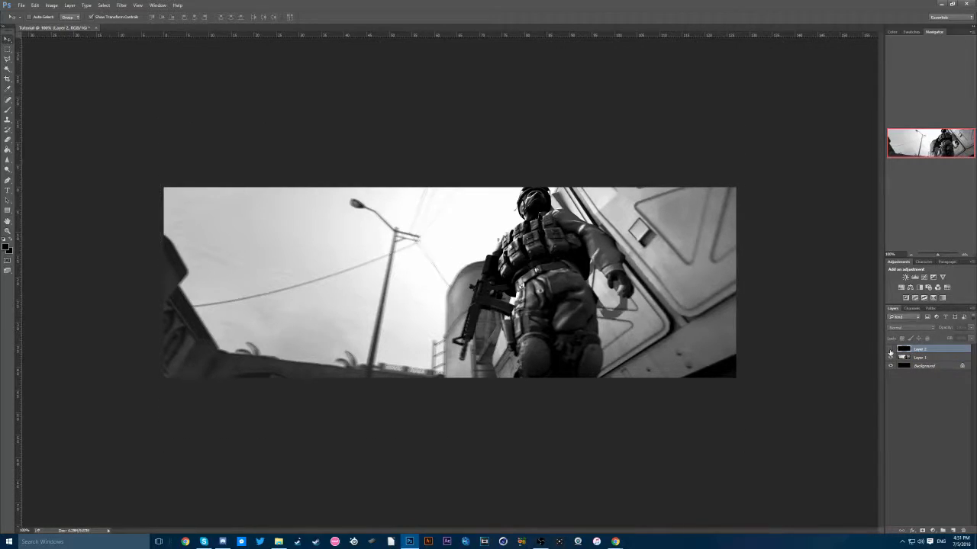
{"action": "left_click", "coordinate": [891, 349]}
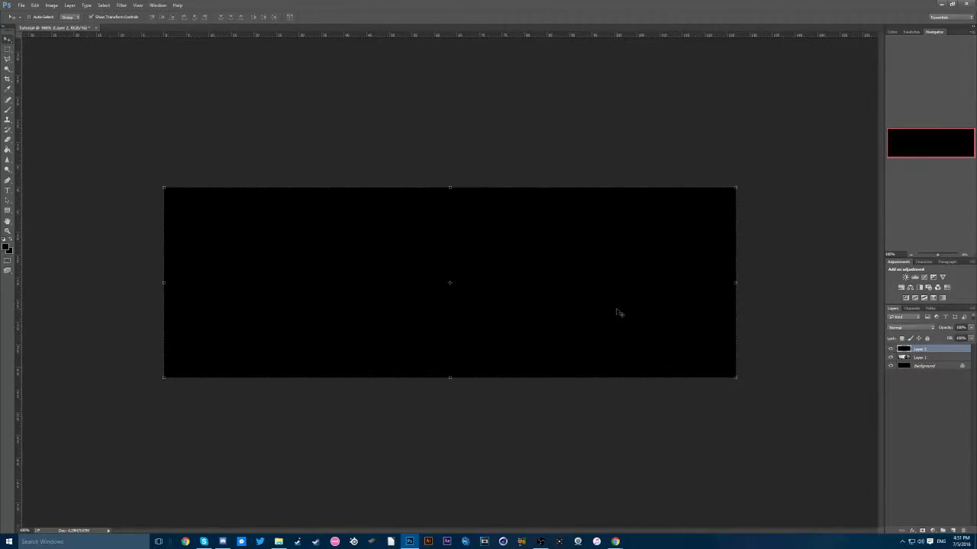
{"action": "left_click", "coordinate": [961, 328]}
{"action": "type", "text": "40"}
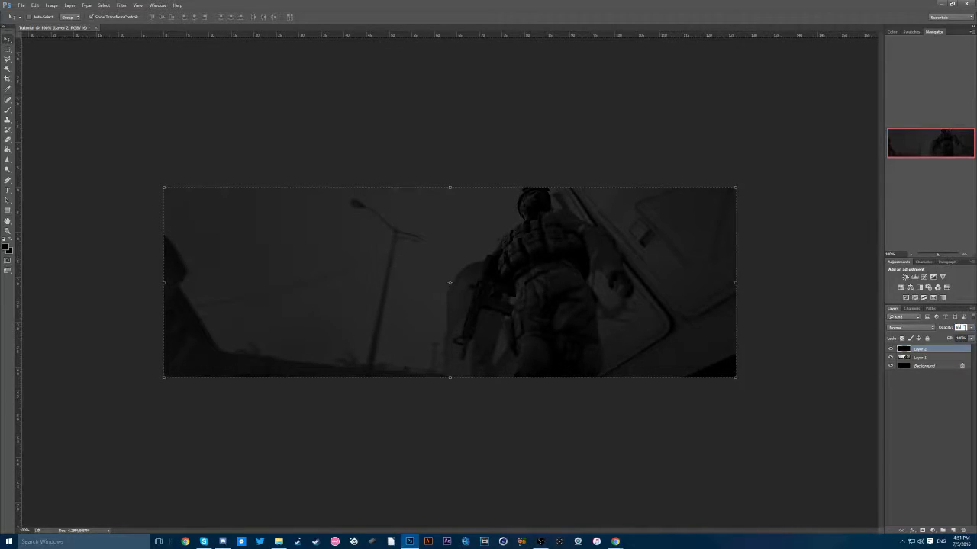
{"action": "type", "text": "70"}
{"action": "type", "text": "0"}
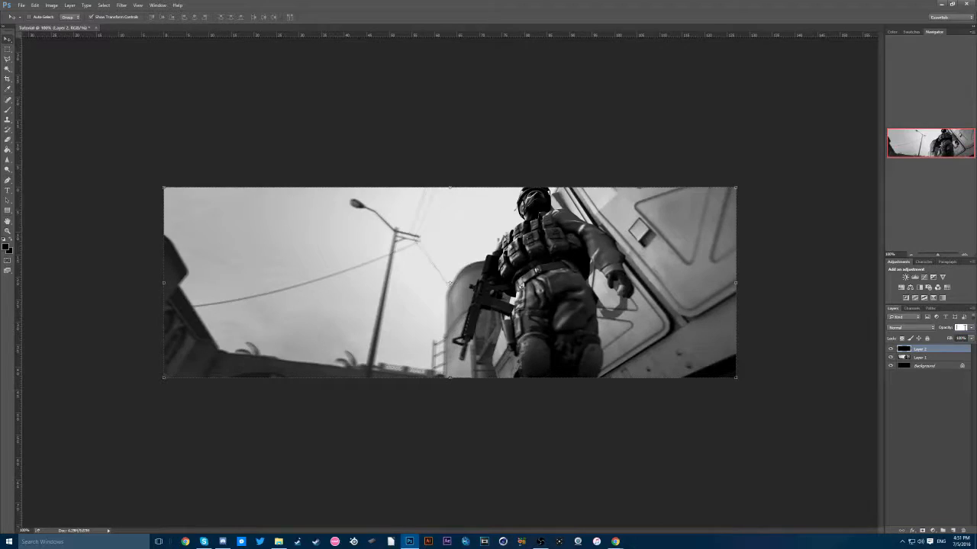
{"action": "type", "text": "80"}
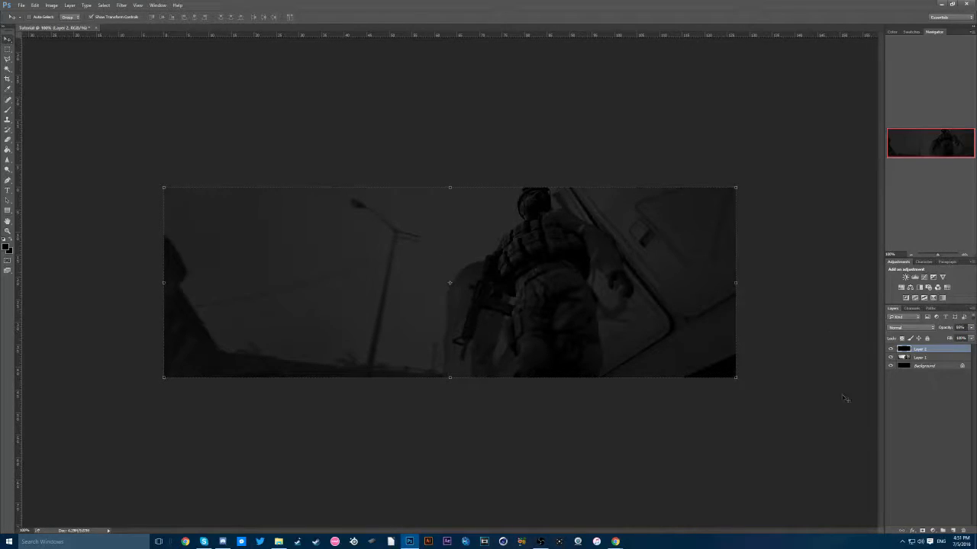
{"action": "left_click", "coordinate": [920, 424]}
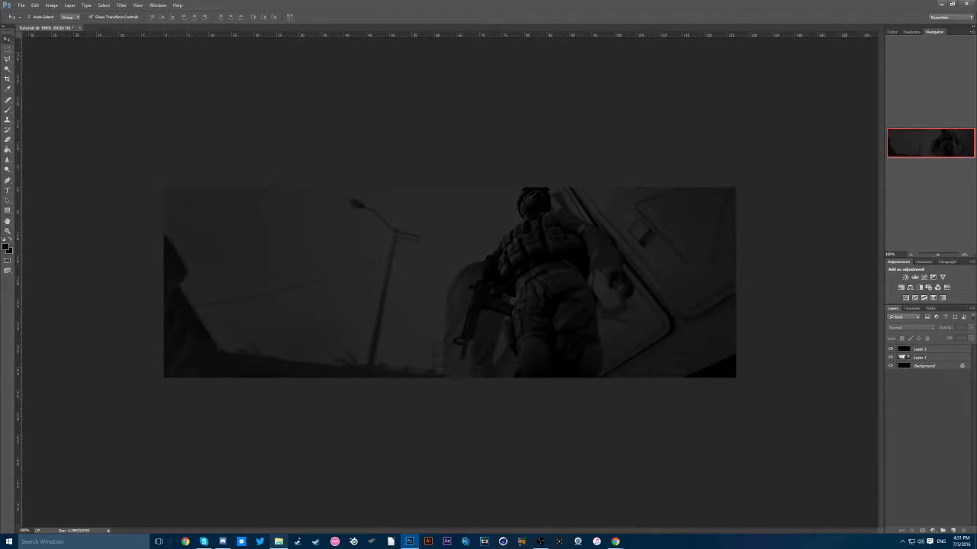
Step: Browse File Explorer to Graphics Designer > Requires > ANEX Logo
{"action": "left_click", "coordinate": [278, 542]}
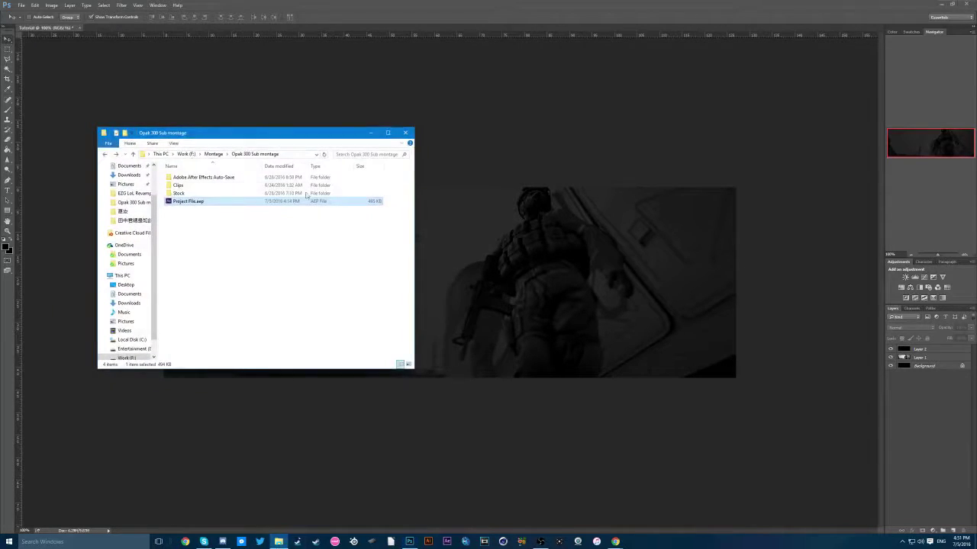
{"action": "left_click", "coordinate": [371, 133]}
{"action": "right_click", "coordinate": [279, 542]}
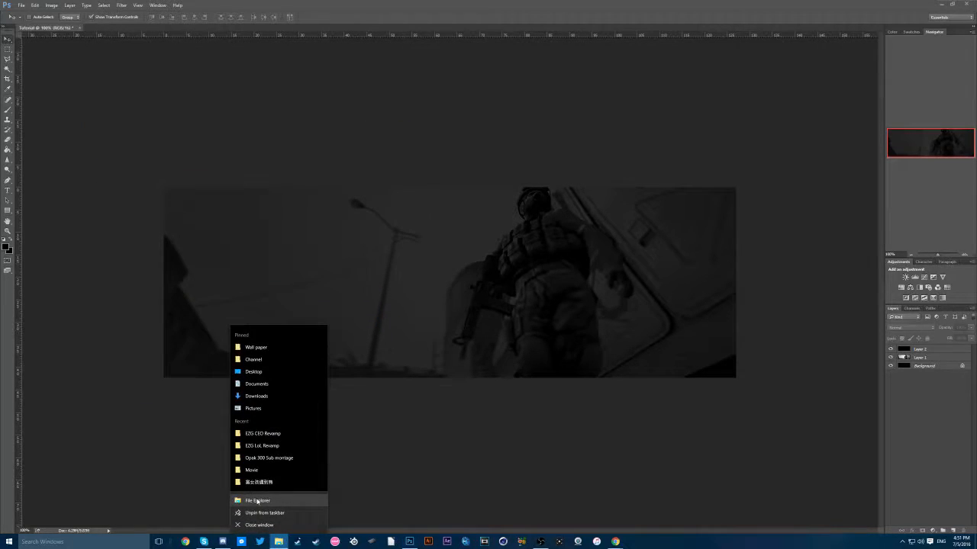
{"action": "left_click", "coordinate": [261, 446]}
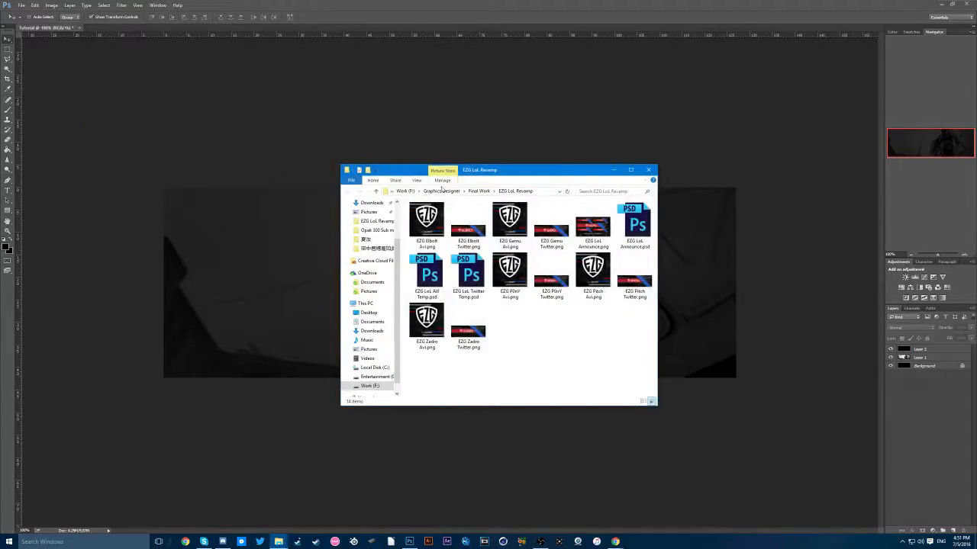
{"action": "left_click", "coordinate": [441, 191]}
{"action": "double_click", "coordinate": [433, 223]}
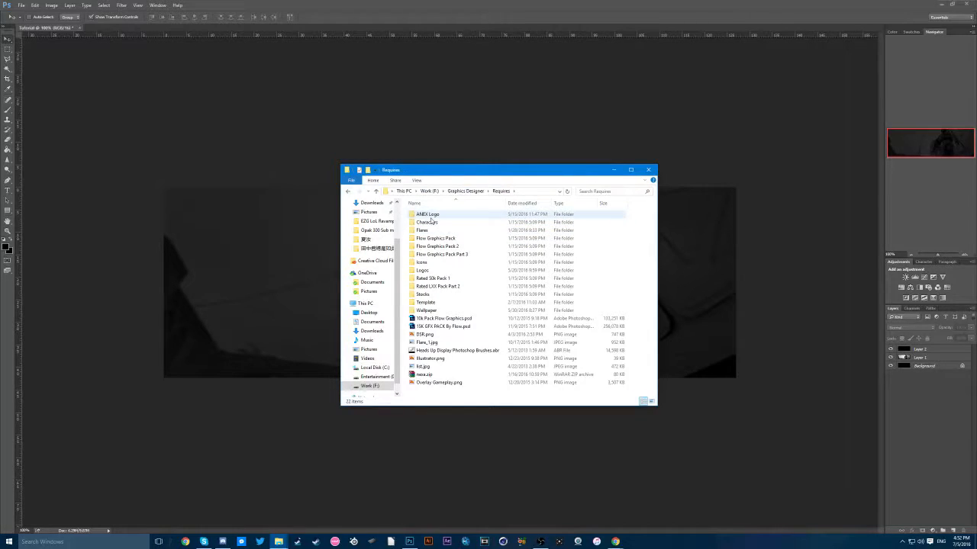
{"action": "double_click", "coordinate": [427, 214]}
Step: Place the white ANEX logo file onto the header canvas, shrink it and rasterize the layer
{"action": "left_click_drag", "start_coordinate": [418, 221], "coordinate": [366, 283]}
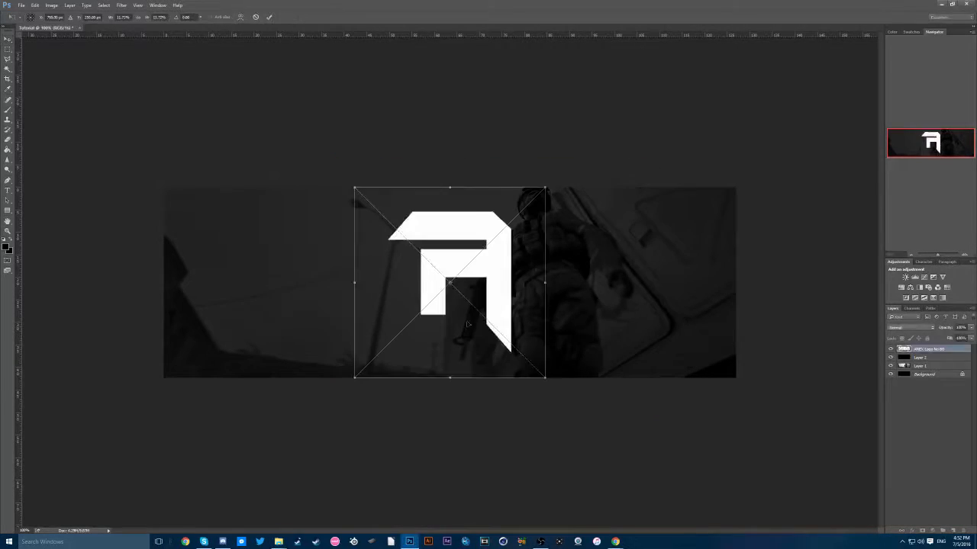
{"action": "left_click_drag", "start_coordinate": [546, 188], "coordinate": [488, 238]}
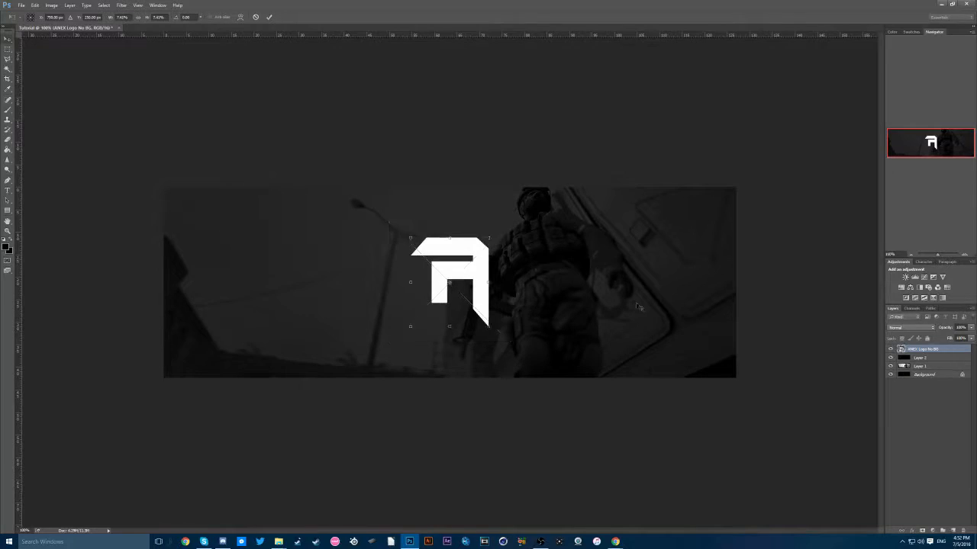
{"action": "key", "text": "Return"}
{"action": "right_click", "coordinate": [953, 349]}
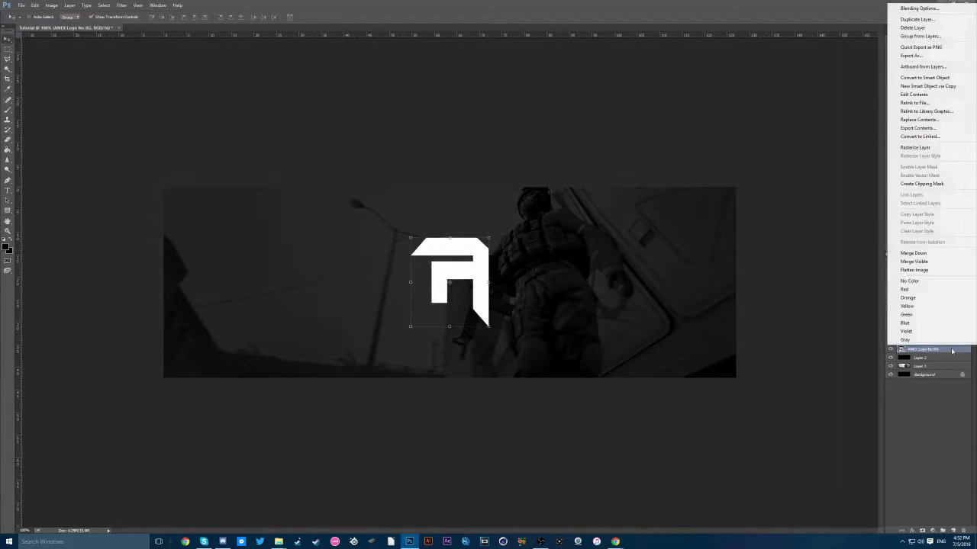
{"action": "left_click", "coordinate": [915, 148]}
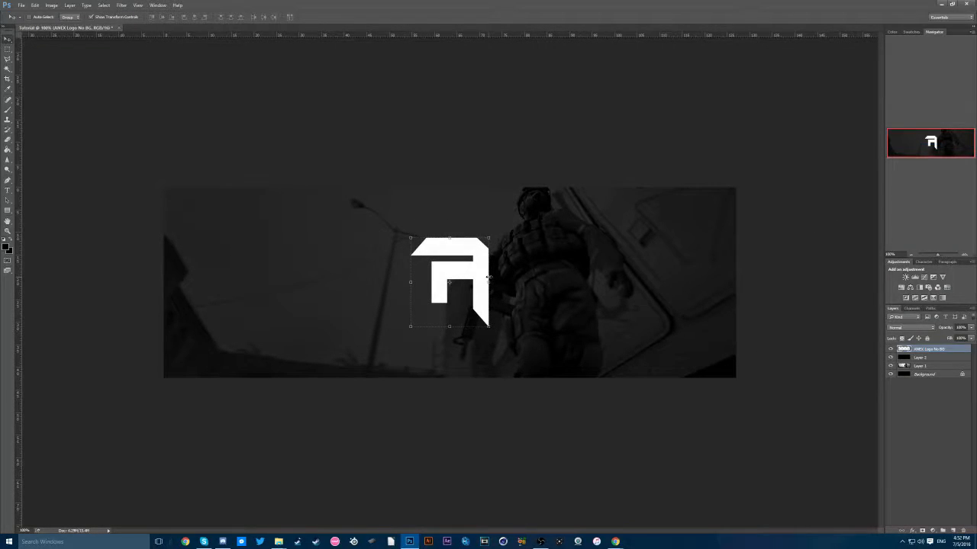
Step: Scale the logo down further and move it to the centre of the banner
{"action": "key", "text": "ctrl+t"}
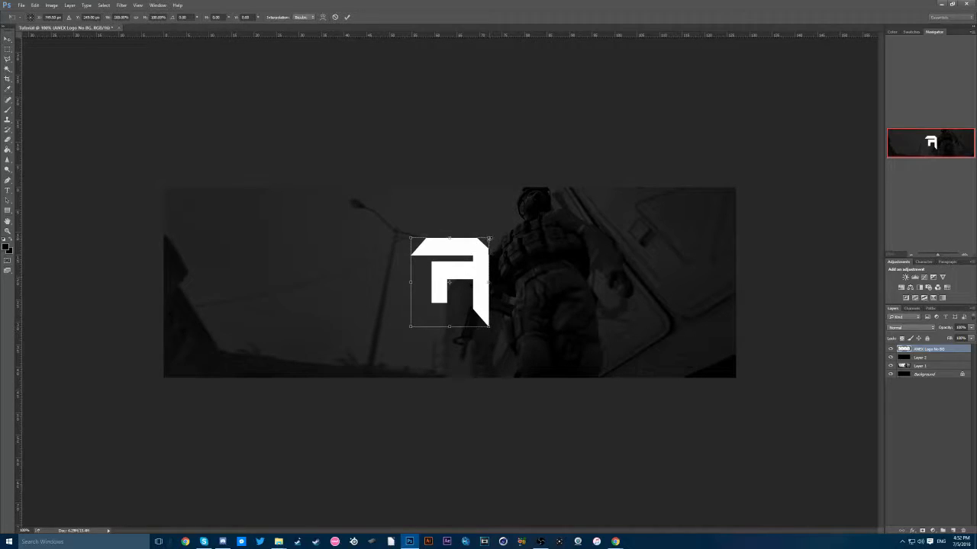
{"action": "left_click_drag", "start_coordinate": [489, 238], "coordinate": [475, 250]}
{"action": "key", "text": "Return"}
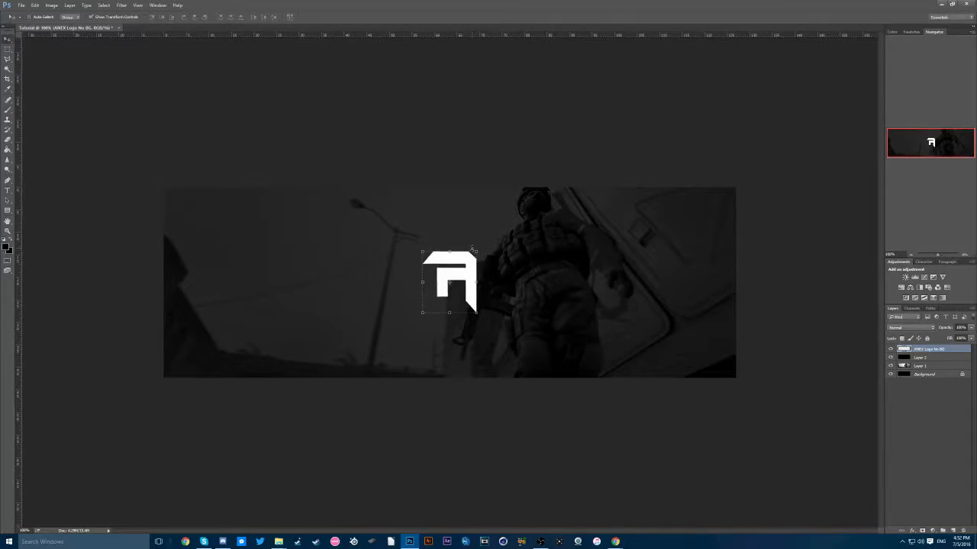
{"action": "left_click_drag", "start_coordinate": [470, 278], "coordinate": [469, 284]}
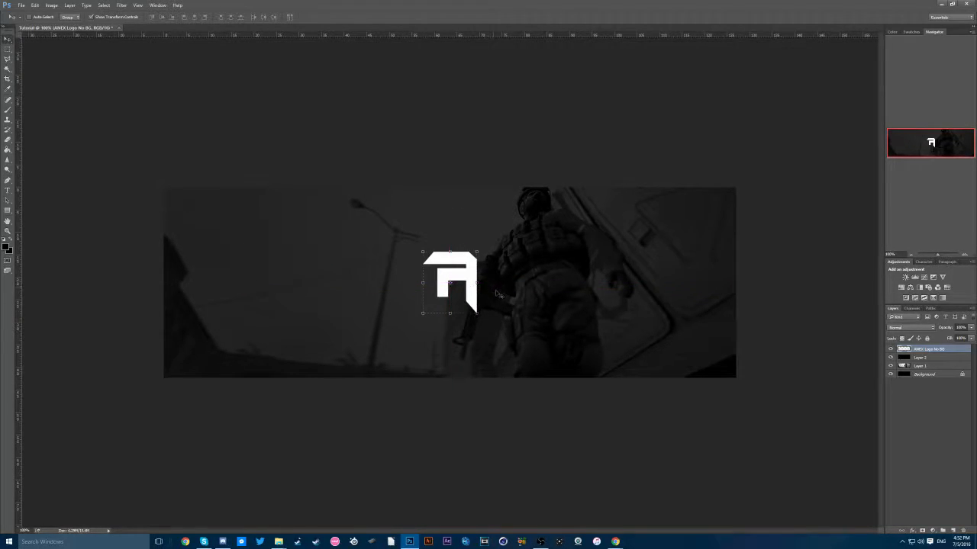
{"action": "key", "text": "t"}
Step: Create an ANEXHD text layer below the logo and colour the whole text white
{"action": "left_click", "coordinate": [411, 346]}
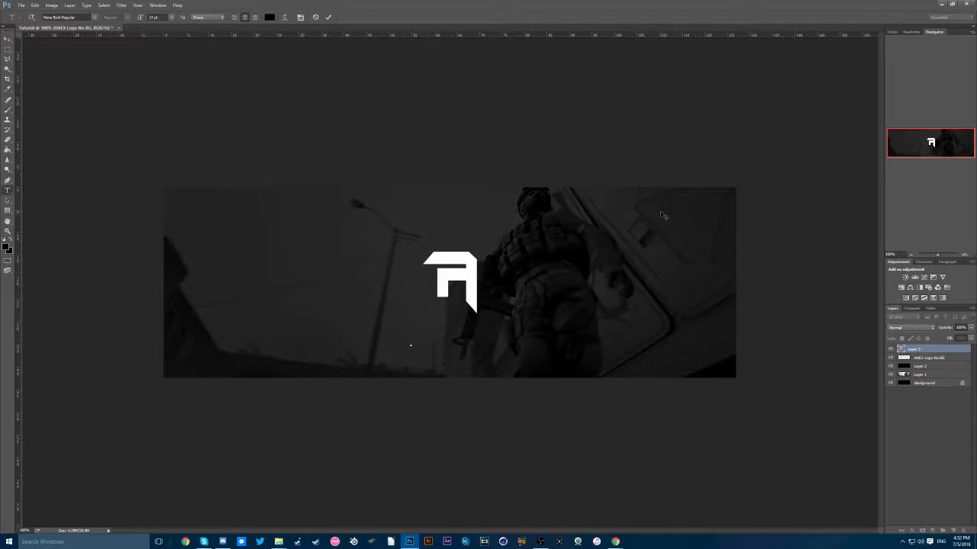
{"action": "type", "text": "AN"}
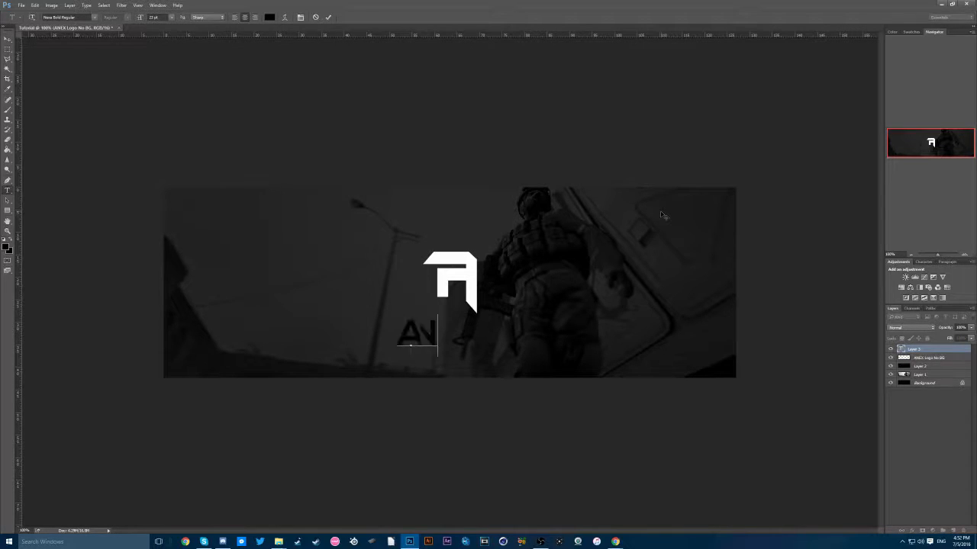
{"action": "type", "text": "EXHD"}
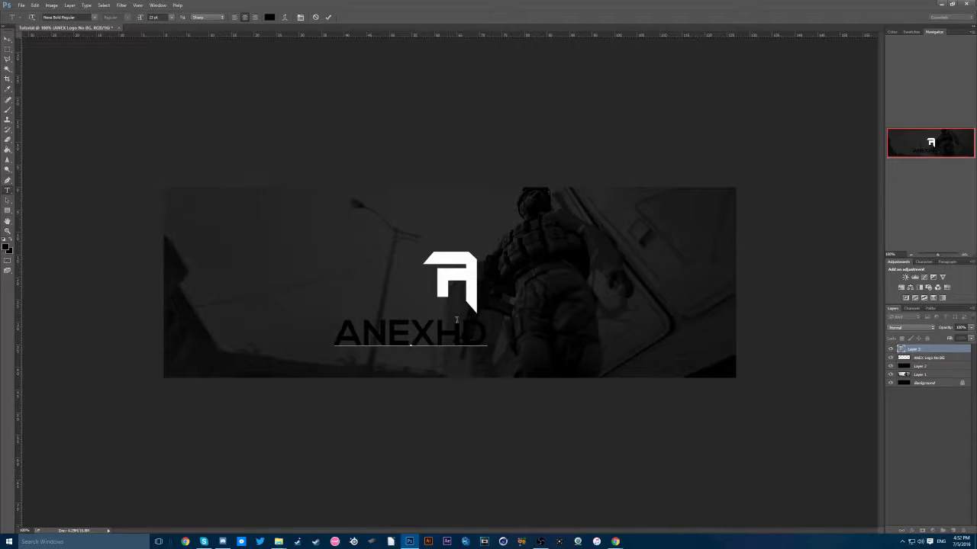
{"action": "key", "text": "ctrl+a"}
{"action": "left_click", "coordinate": [269, 17]}
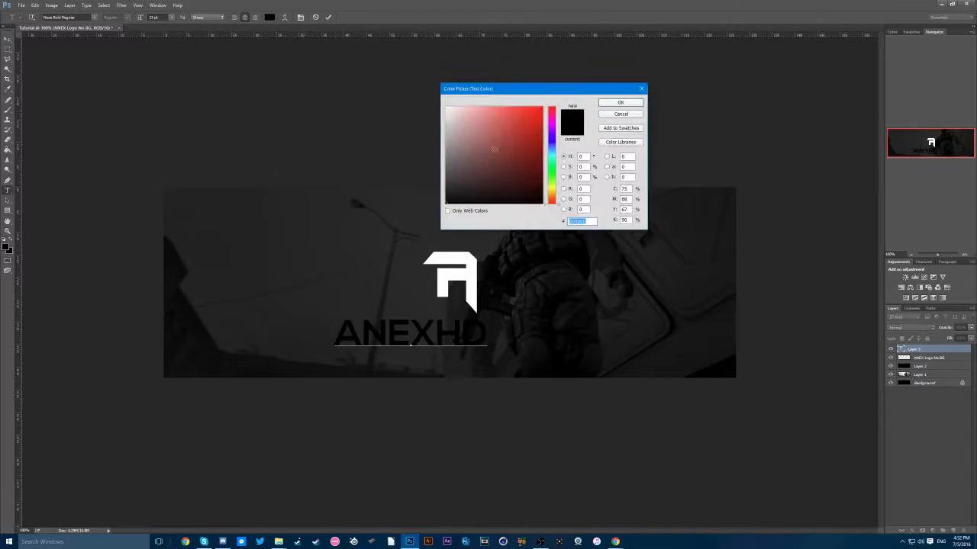
{"action": "left_click", "coordinate": [473, 199]}
{"action": "key", "text": "Return"}
Step: Set just the HD letters to the Light font weight
{"action": "left_click", "coordinate": [61, 17]}
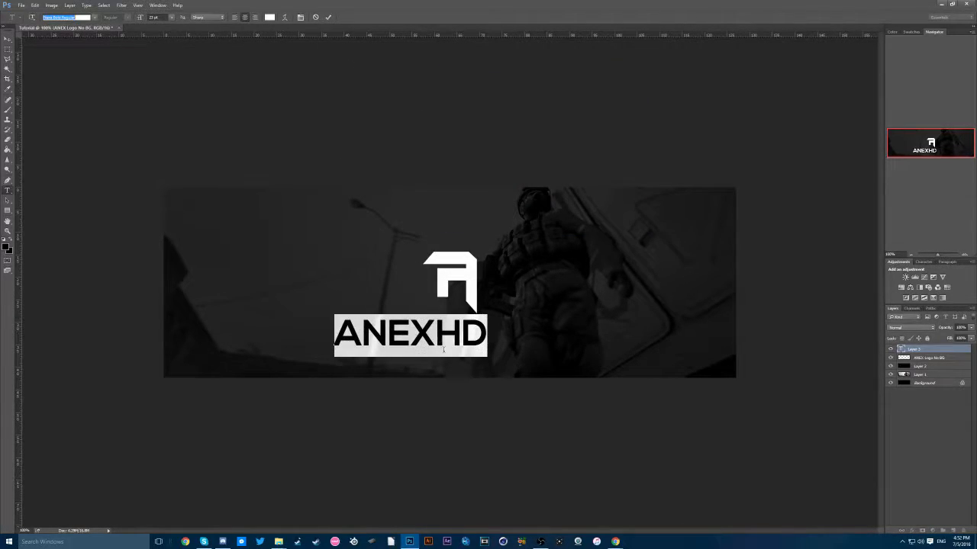
{"action": "left_click_drag", "start_coordinate": [439, 335], "coordinate": [485, 334]}
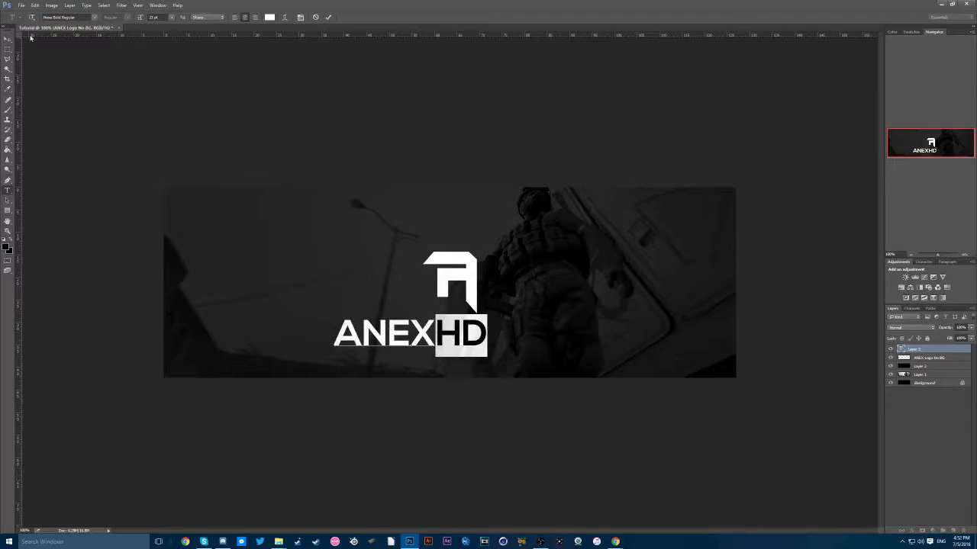
{"action": "type", "text": "light"}
{"action": "key", "text": "Return"}
Step: Reduce the whole ANEXHD text to a small 12 pt size and commit the text
{"action": "key", "text": "ctrl+a"}
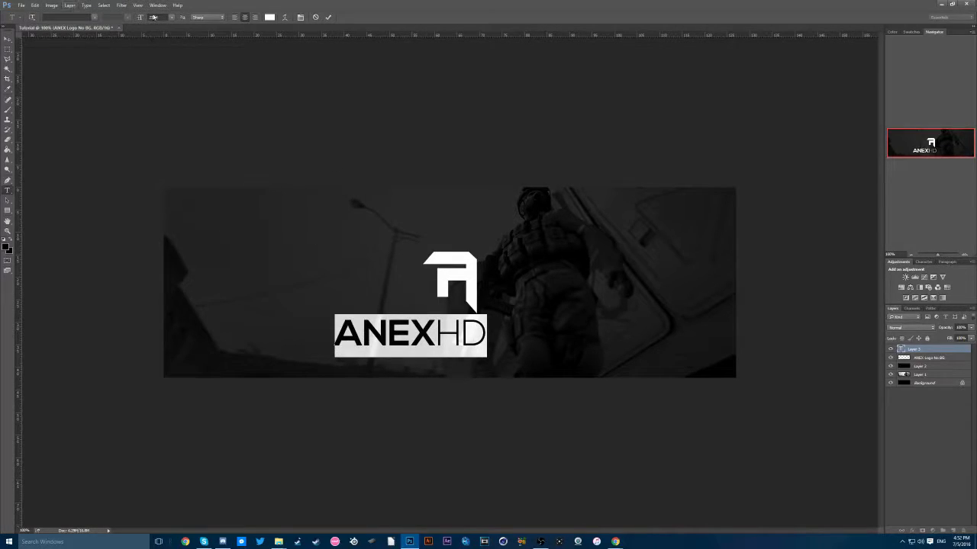
{"action": "left_click", "coordinate": [156, 17]}
{"action": "type", "text": "18"}
{"action": "key", "text": "Return"}
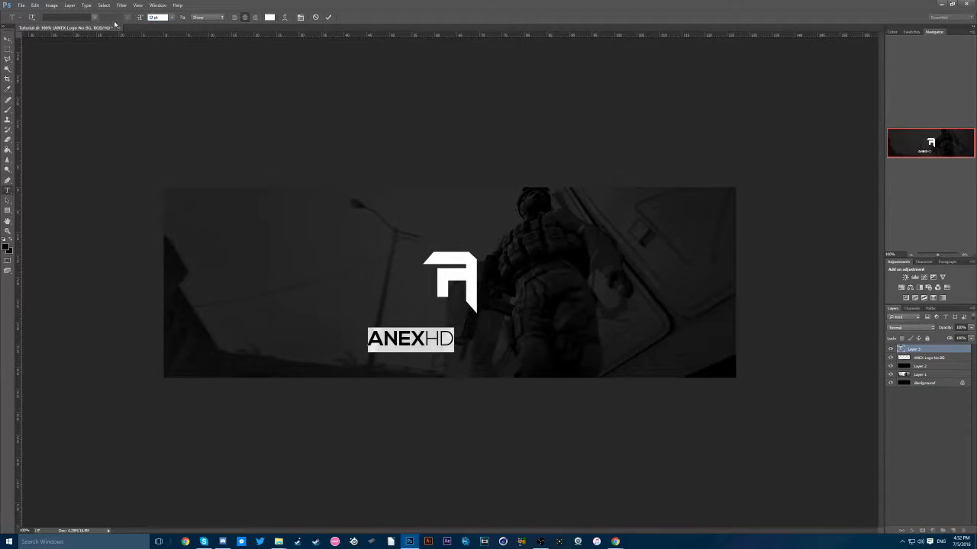
{"action": "type", "text": "12"}
{"action": "key", "text": "Return"}
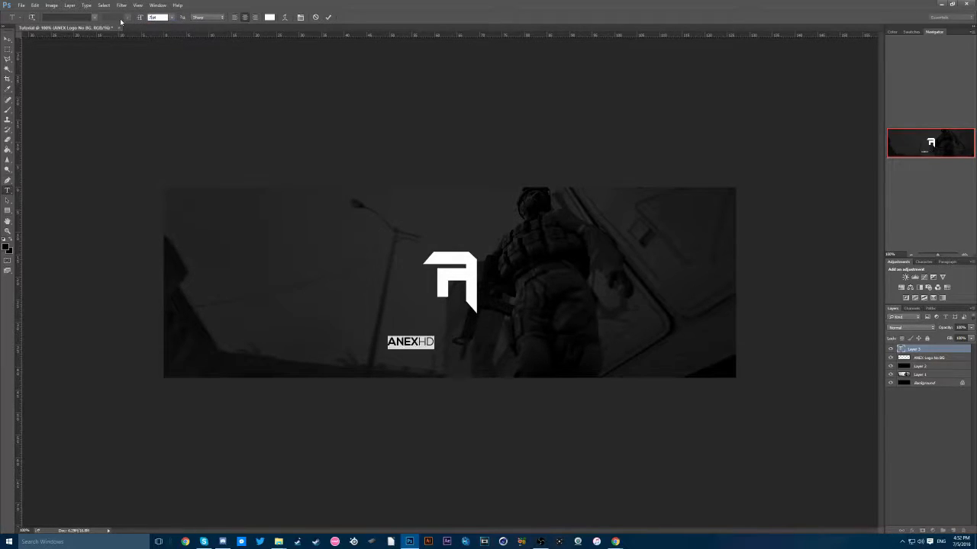
{"action": "key", "text": "ctrl+Return"}
{"action": "key", "text": "v"}
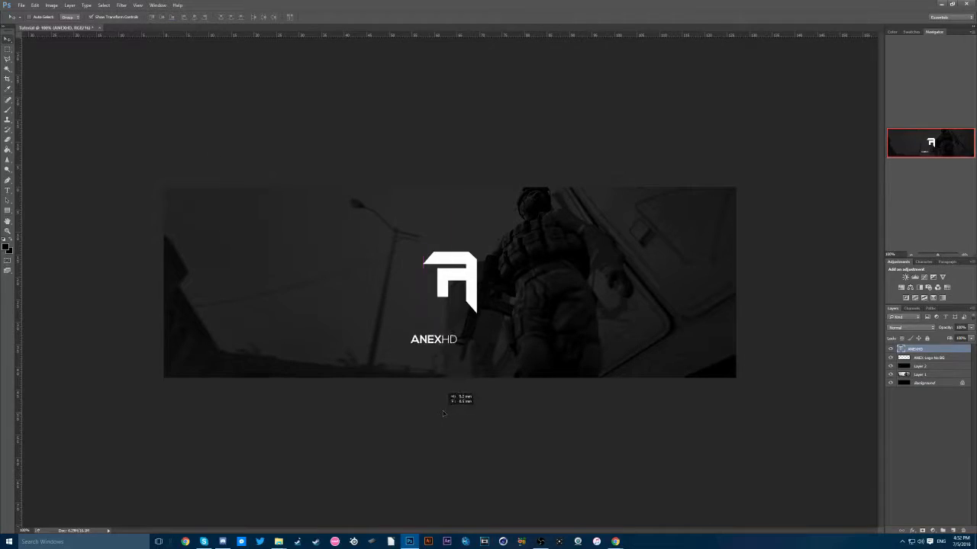
Step: Move the ANEXHD text up so it sits close under the logo
{"action": "left_click_drag", "start_coordinate": [418, 417], "coordinate": [460, 414]}
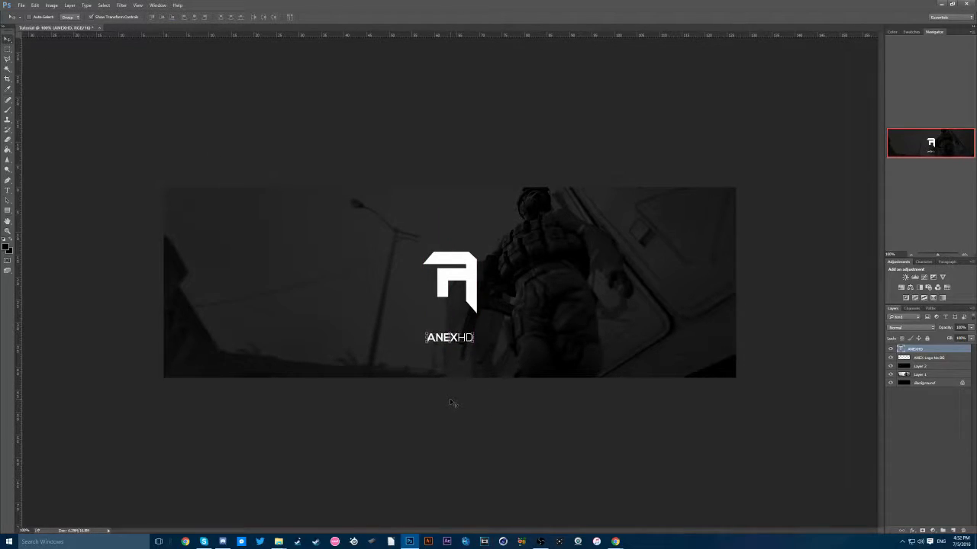
{"action": "key", "text": "Up"}
{"action": "key", "text": "Up"}
{"action": "key", "text": "Up"}
{"action": "key", "text": "Up"}
{"action": "key", "text": "Up"}
{"action": "key", "text": "Up"}
{"action": "left_click", "coordinate": [938, 426]}
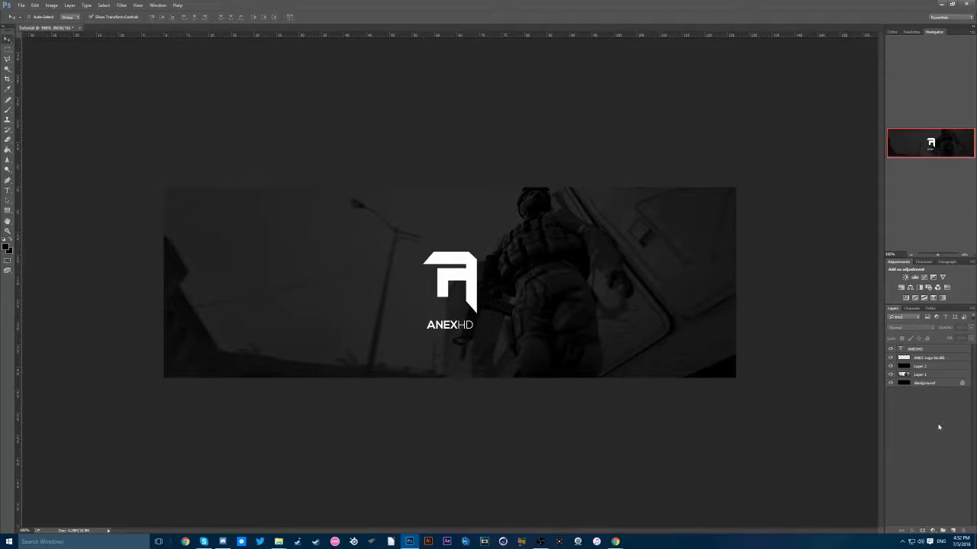
Step: Select the logo and text layers together and centre the pair on the banner
{"action": "left_click", "coordinate": [932, 358]}
{"action": "left_click_drag", "start_coordinate": [445, 283], "coordinate": [450, 281]}
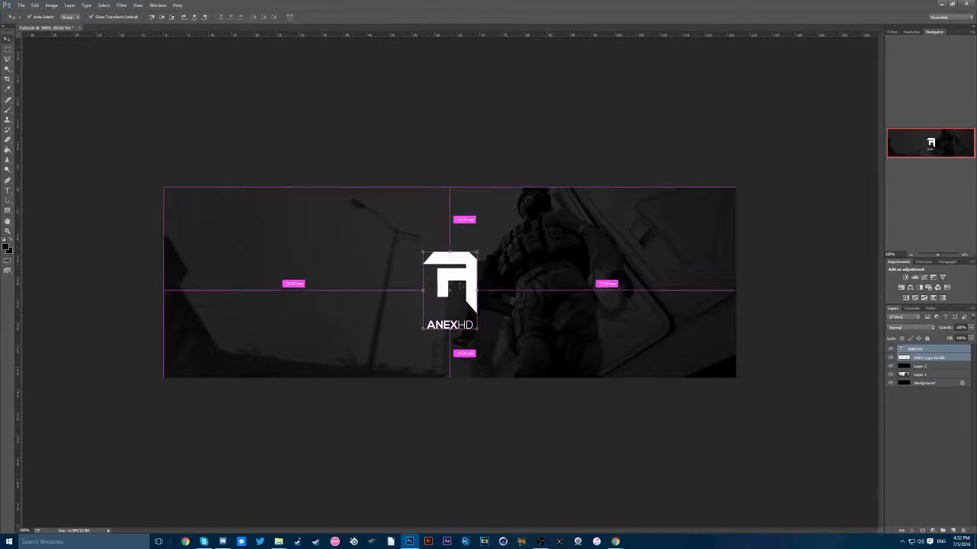
{"action": "left_click", "coordinate": [461, 279]}
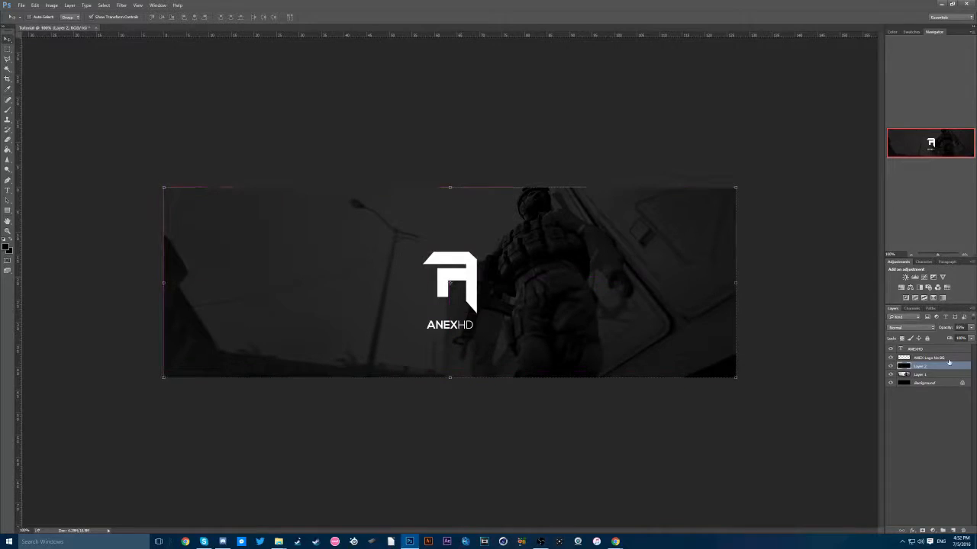
{"action": "left_click", "coordinate": [935, 358]}
{"action": "left_click_drag", "start_coordinate": [441, 282], "coordinate": [458, 273]}
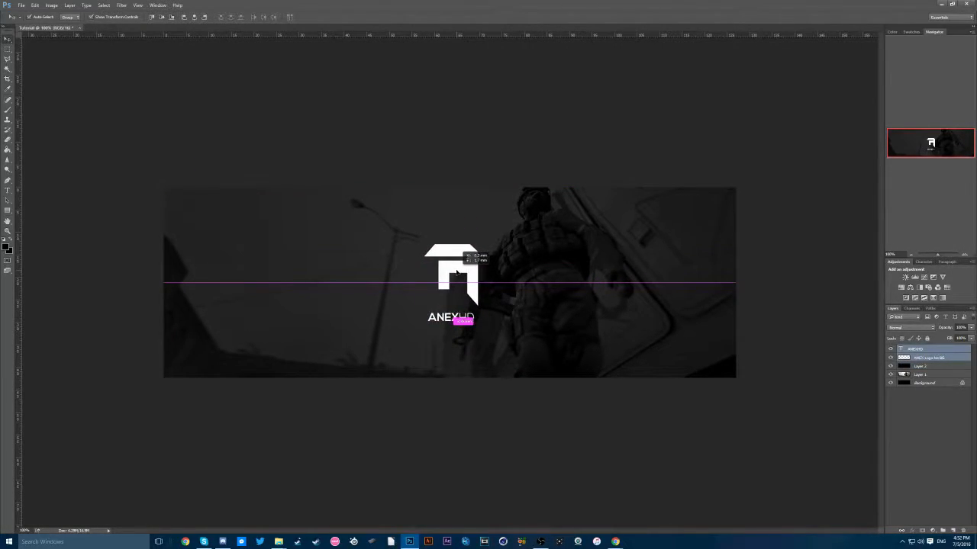
{"action": "left_click_drag", "start_coordinate": [457, 273], "coordinate": [467, 263]}
{"action": "left_click", "coordinate": [930, 422]}
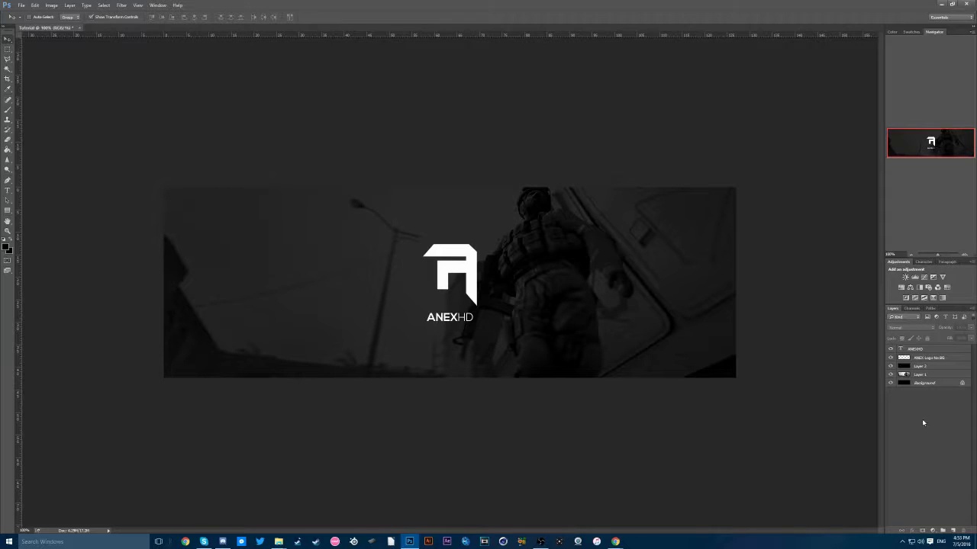
{"action": "double_click", "coordinate": [931, 367]}
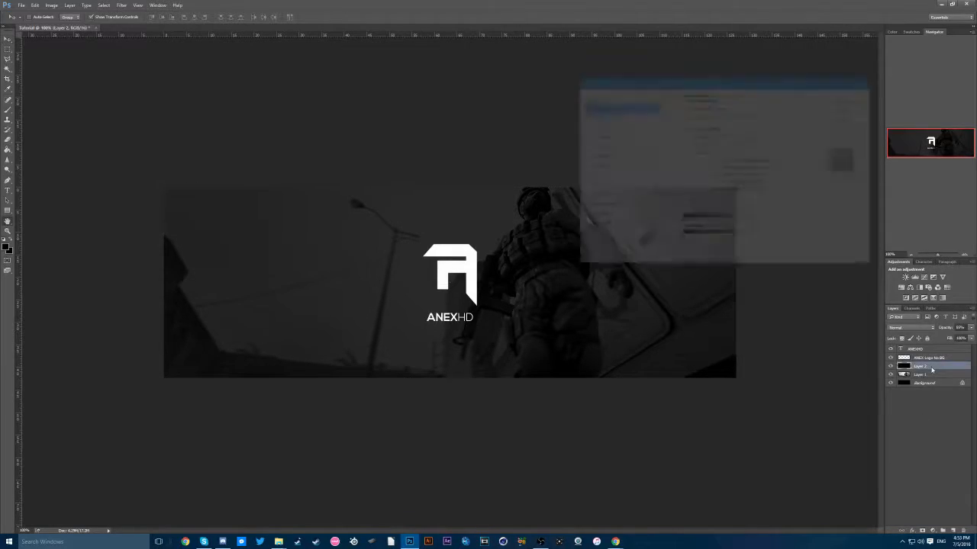
{"action": "left_click", "coordinate": [847, 108]}
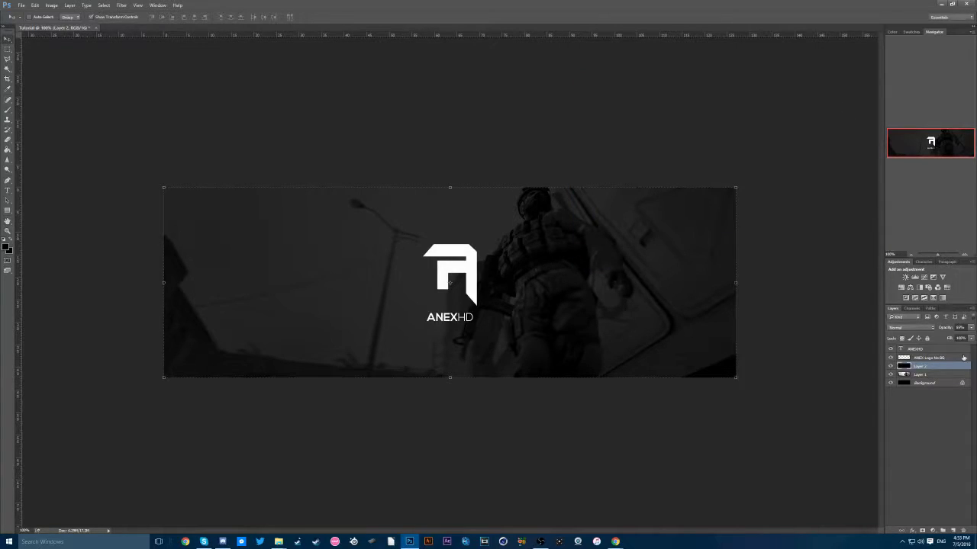
{"action": "double_click", "coordinate": [936, 368]}
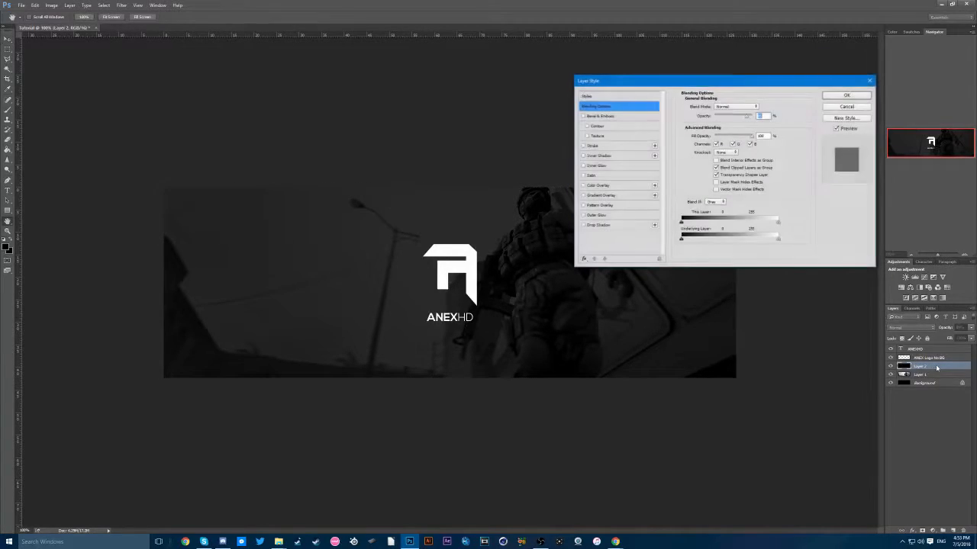
{"action": "left_click", "coordinate": [839, 107]}
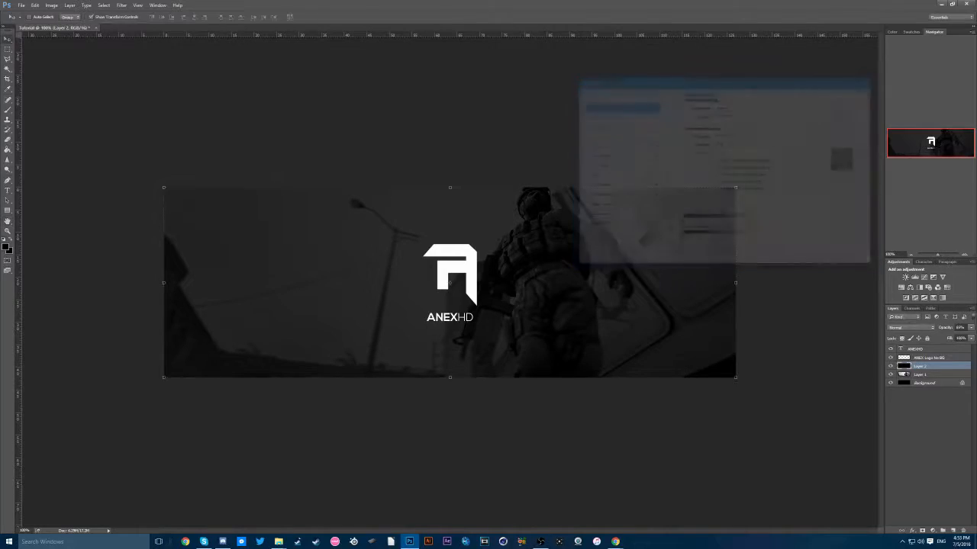
Step: Add a new empty layer and pick a soft round brush for painting
{"action": "left_click", "coordinate": [952, 530]}
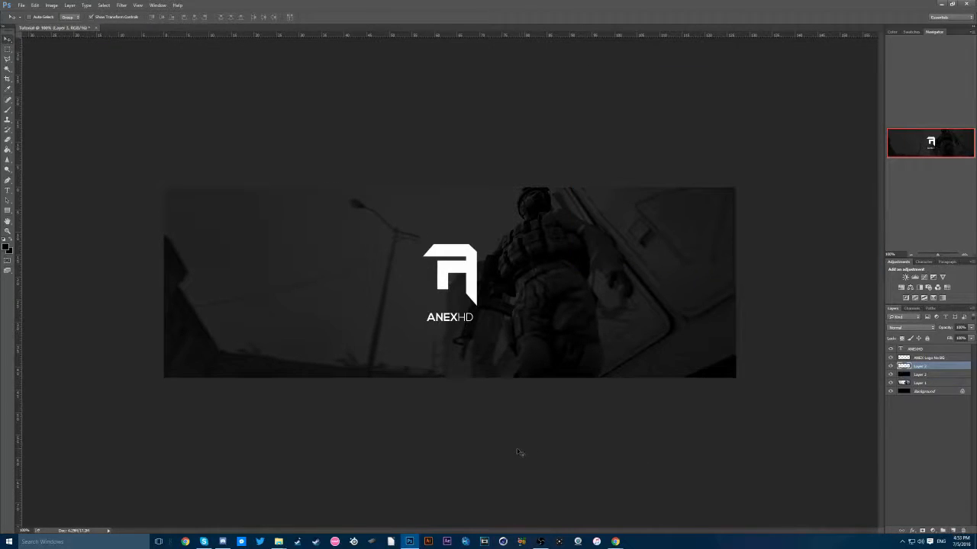
{"action": "key", "text": "b"}
{"action": "right_click", "coordinate": [397, 246]}
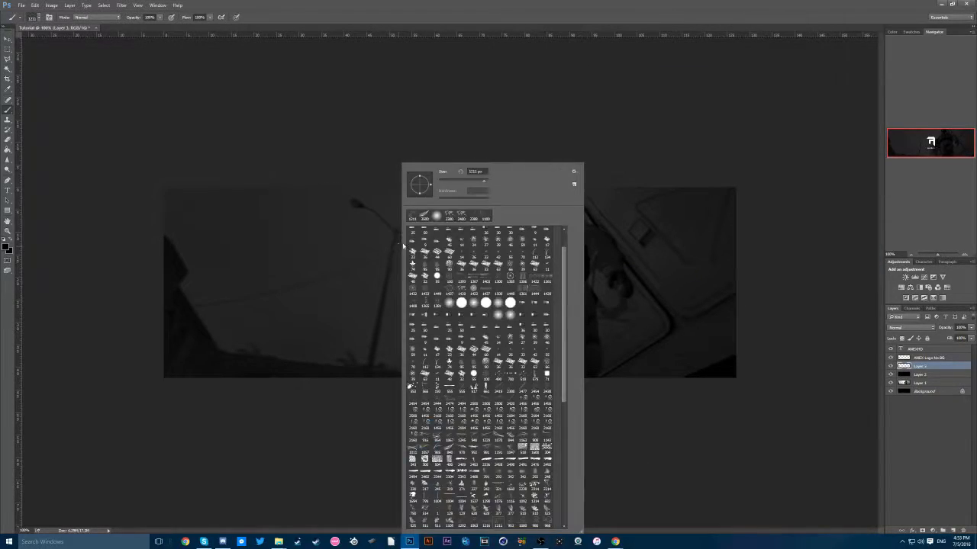
{"action": "left_click", "coordinate": [436, 219]}
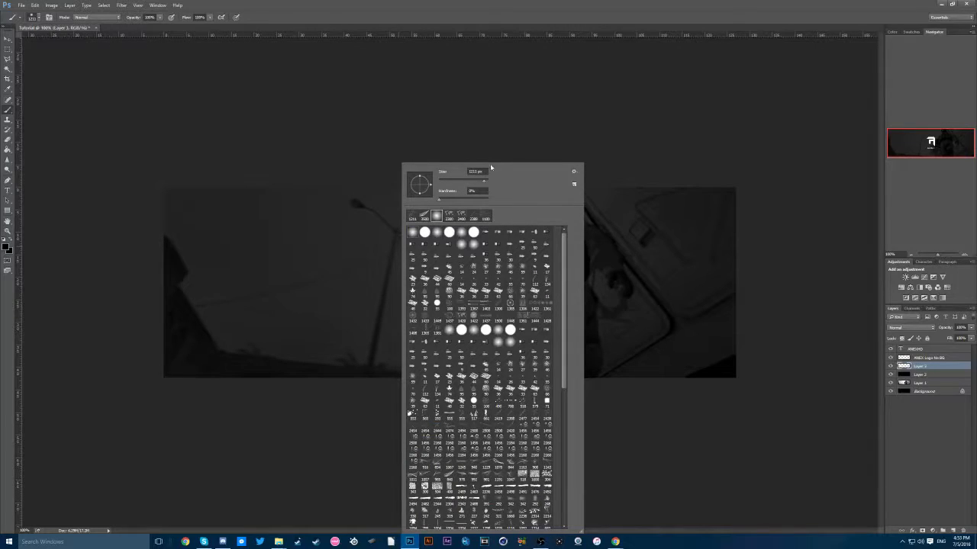
{"action": "left_click", "coordinate": [408, 264]}
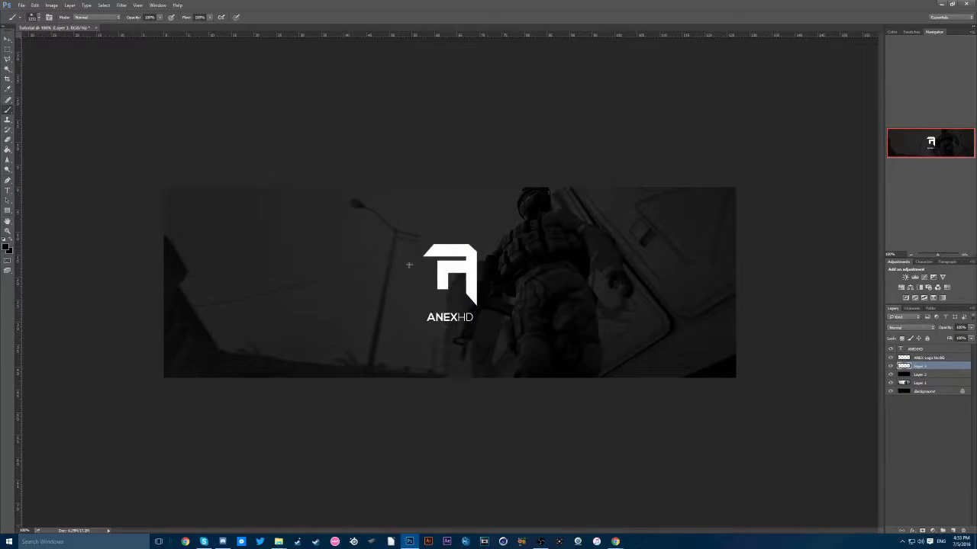
Step: Enlarge the soft round brush to a very large size
{"action": "key", "text": "bracketright"}
{"action": "key", "text": "bracketright"}
{"action": "key", "text": "bracketright"}
{"action": "key", "text": "bracketright"}
{"action": "key", "text": "bracketright"}
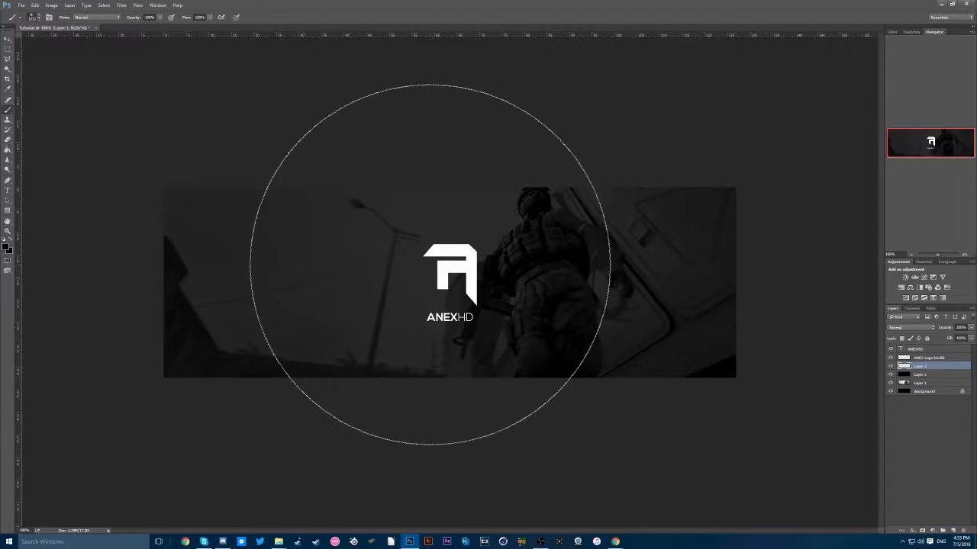
{"action": "key", "text": "bracketright"}
{"action": "key", "text": "bracketright"}
{"action": "key", "text": "bracketright"}
{"action": "key", "text": "bracketright"}
{"action": "key", "text": "bracketright"}
{"action": "key", "text": "bracketleft"}
{"action": "key", "text": "bracketleft"}
{"action": "key", "text": "bracketleft"}
{"action": "key", "text": "bracketleft"}
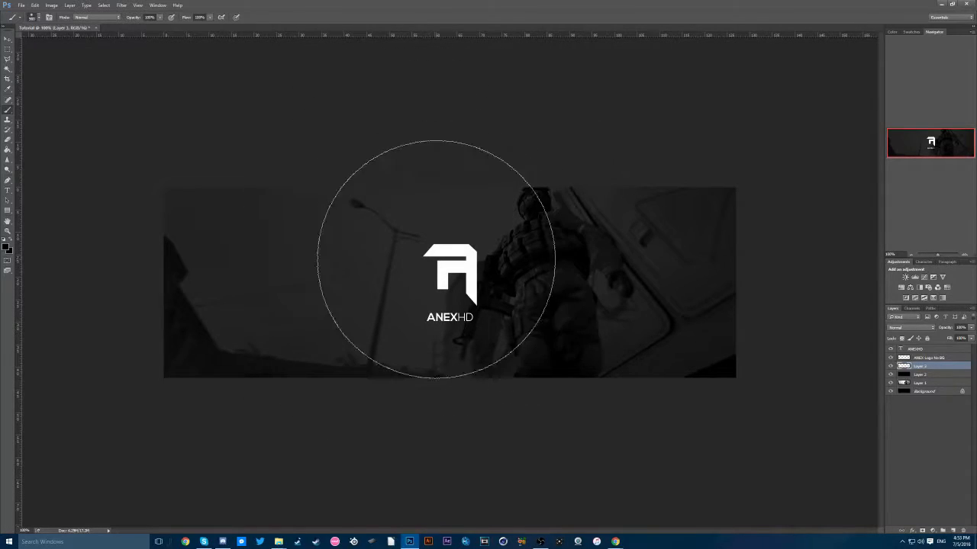
{"action": "key", "text": "bracketleft"}
{"action": "key", "text": "bracketright"}
{"action": "key", "text": "bracketright"}
{"action": "key", "text": "bracketright"}
{"action": "key", "text": "bracketright"}
{"action": "key", "text": "bracketright"}
{"action": "key", "text": "bracketright"}
{"action": "key", "text": "bracketright"}
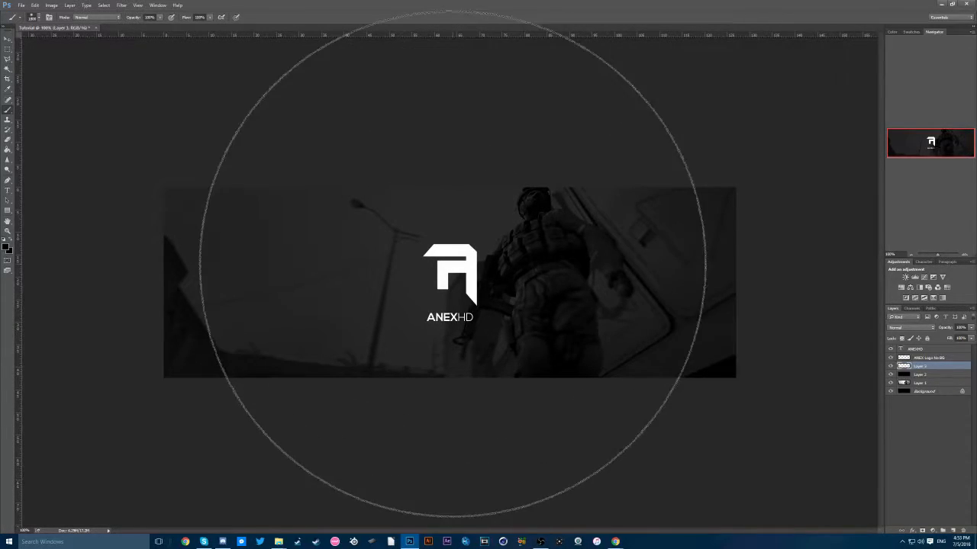
{"action": "key", "text": "bracketright"}
{"action": "key", "text": "bracketleft"}
{"action": "key", "text": "bracketleft"}
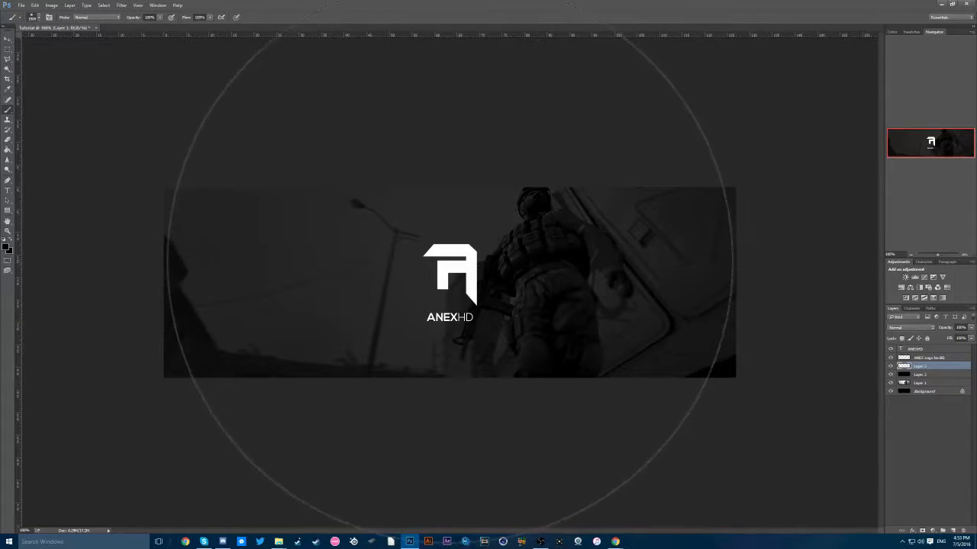
{"action": "key", "text": "bracketleft"}
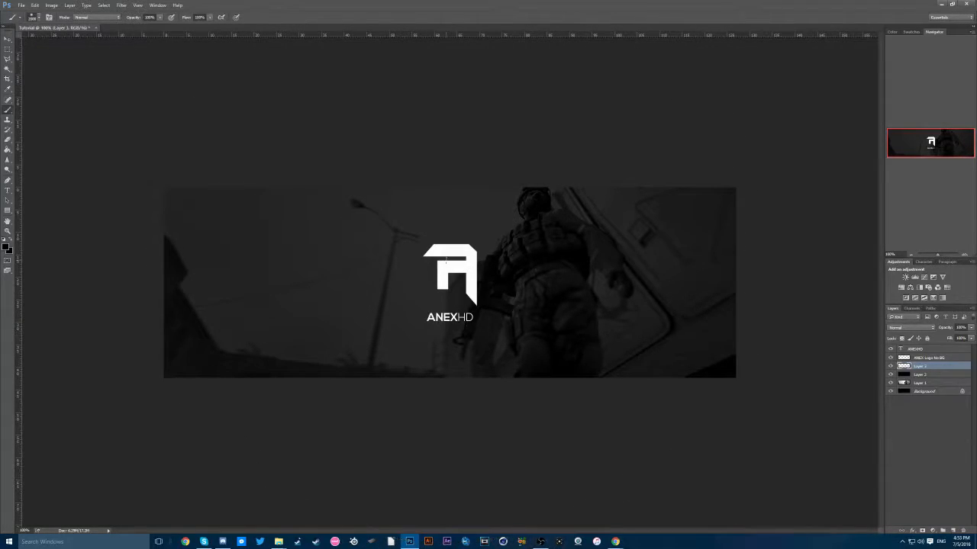
{"action": "key", "text": "bracketright"}
{"action": "key", "text": "bracketright"}
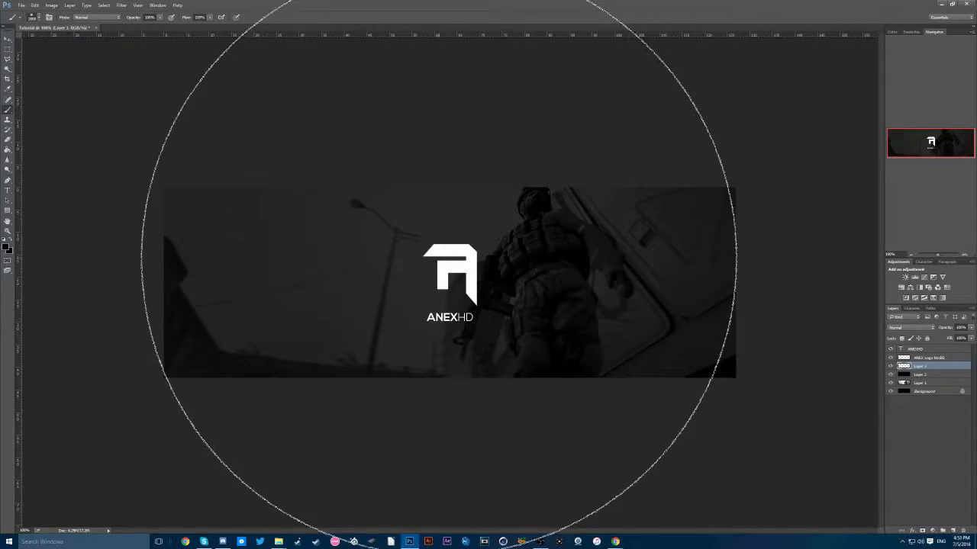
{"action": "key", "text": "bracketleft"}
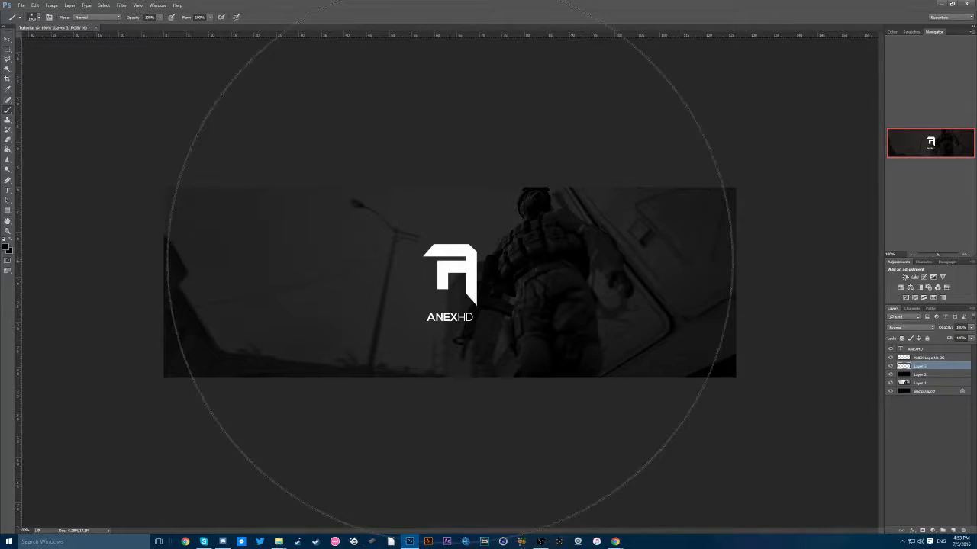
{"action": "right_click", "coordinate": [454, 163]}
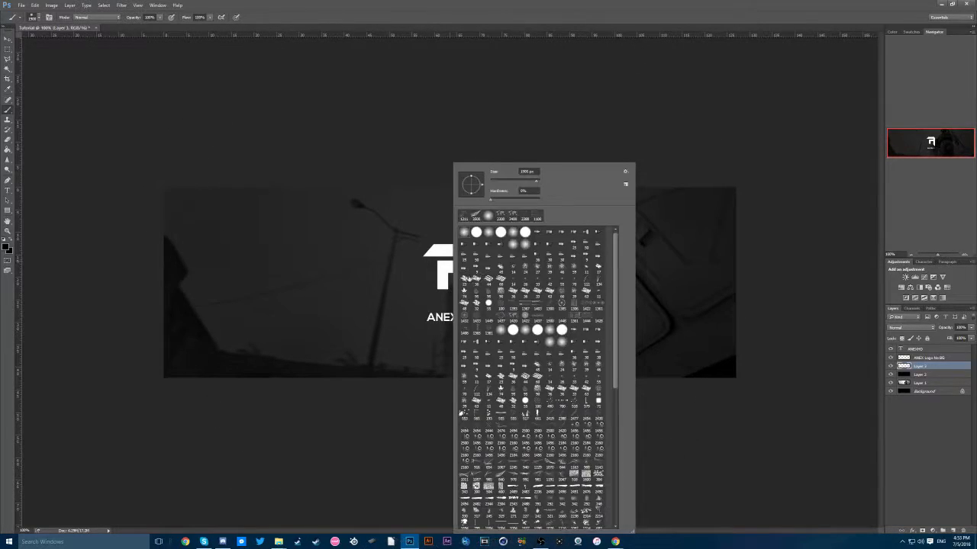
{"action": "left_click", "coordinate": [489, 216]}
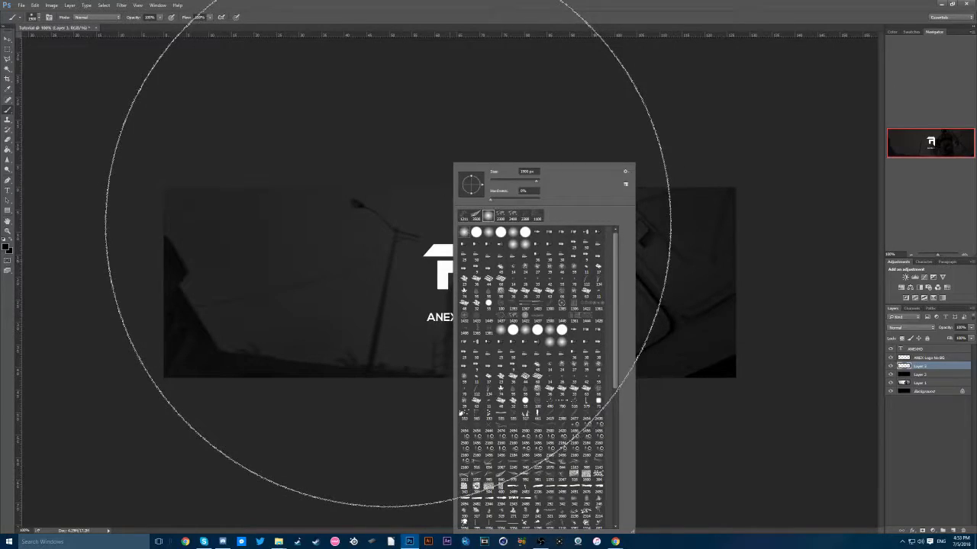
{"action": "key", "text": "Return"}
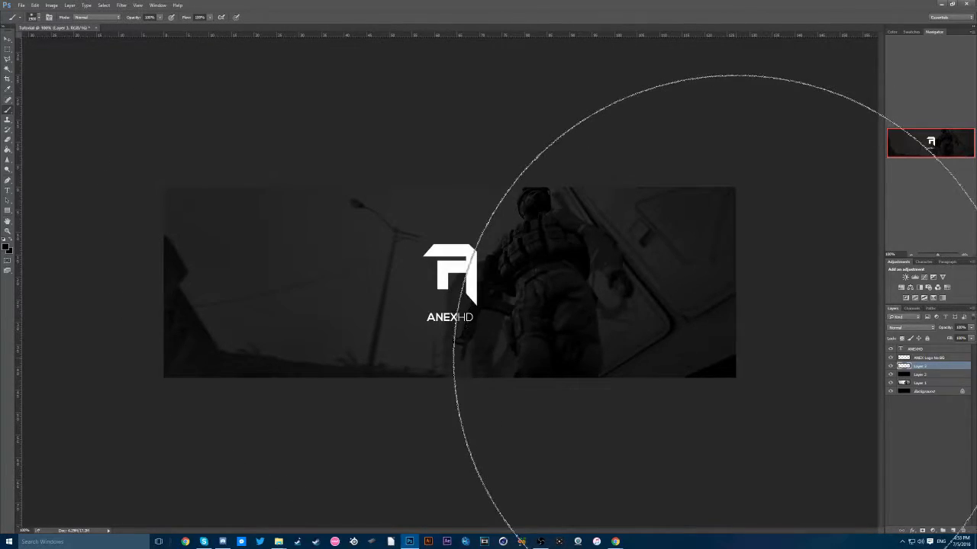
Step: Set the paint colour to white and dab a large soft white glow over the upper banner
{"action": "key", "text": "ctrl+minus"}
{"action": "key", "text": "ctrl+minus"}
{"action": "key", "text": "ctrl+minus"}
{"action": "key", "text": "ctrl+minus"}
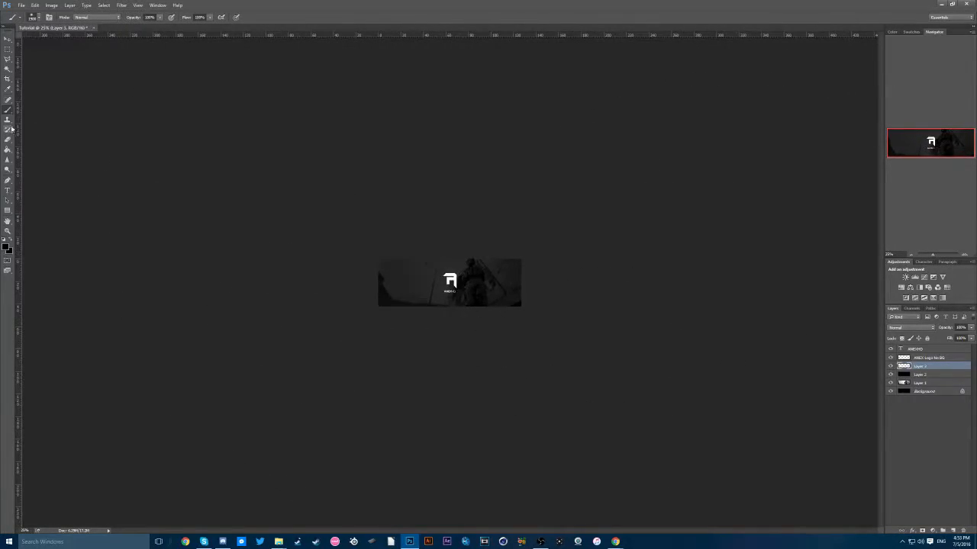
{"action": "left_click", "coordinate": [5, 246]}
{"action": "left_click", "coordinate": [447, 108]}
{"action": "left_click", "coordinate": [621, 102]}
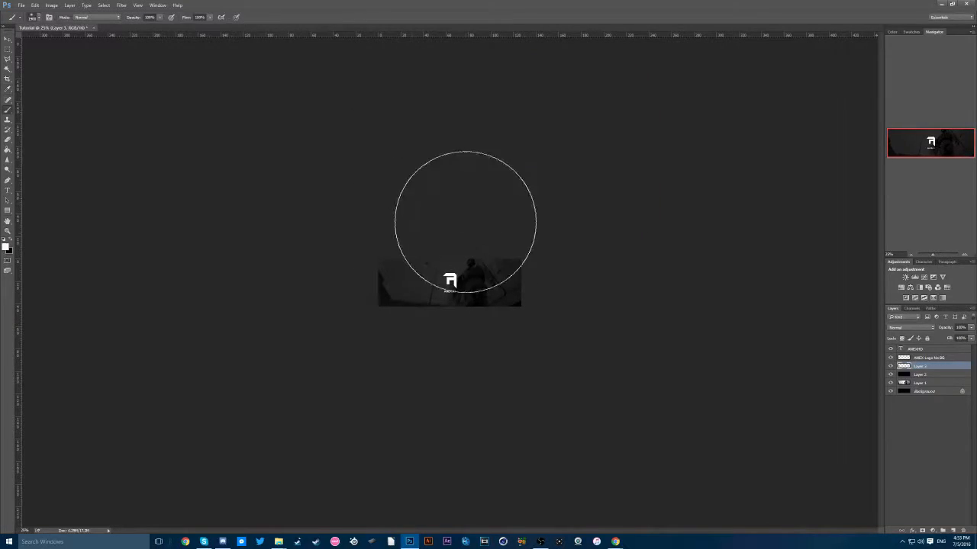
{"action": "left_click", "coordinate": [445, 187]}
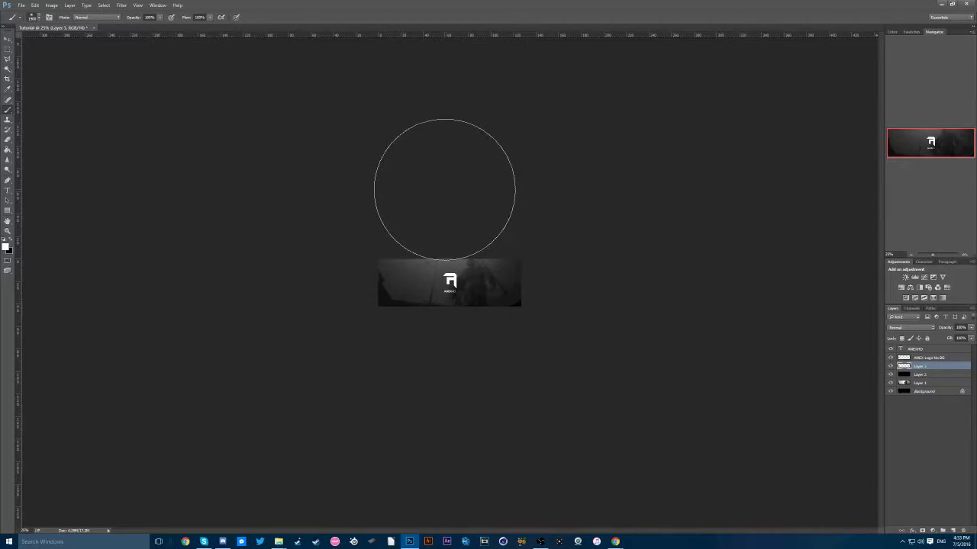
{"action": "scroll", "coordinate": [483, 211], "scroll_direction": "up", "scroll_amount": 3}
{"action": "scroll", "coordinate": [483, 212], "scroll_direction": "up", "scroll_amount": 2}
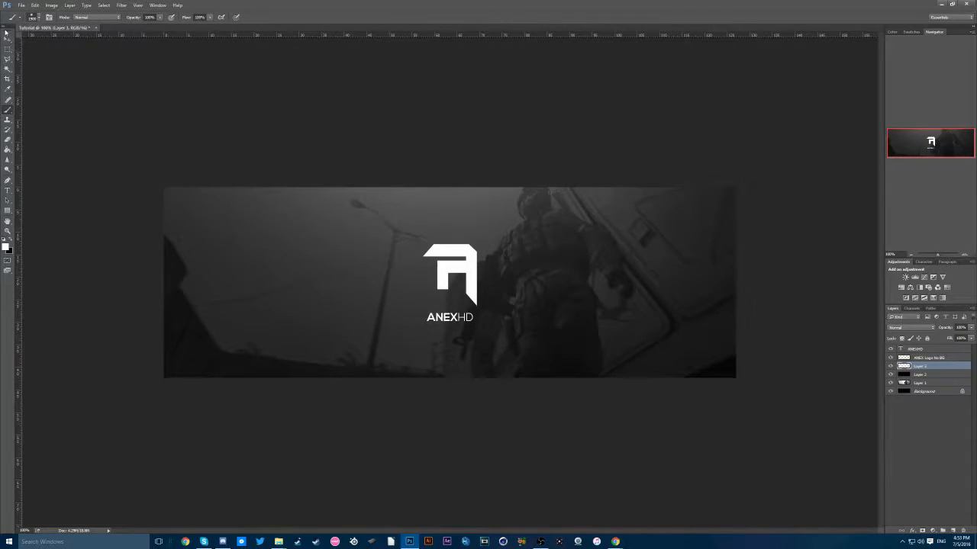
Step: Lower the white glow layer's opacity to 50% so the haze becomes subtle
{"action": "key", "text": "v"}
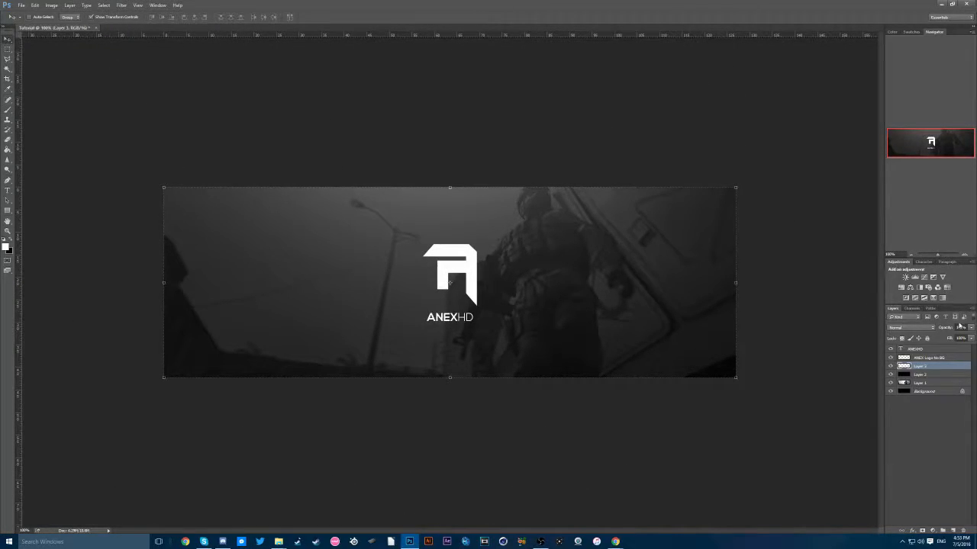
{"action": "left_click", "coordinate": [960, 327]}
{"action": "type", "text": "5"}
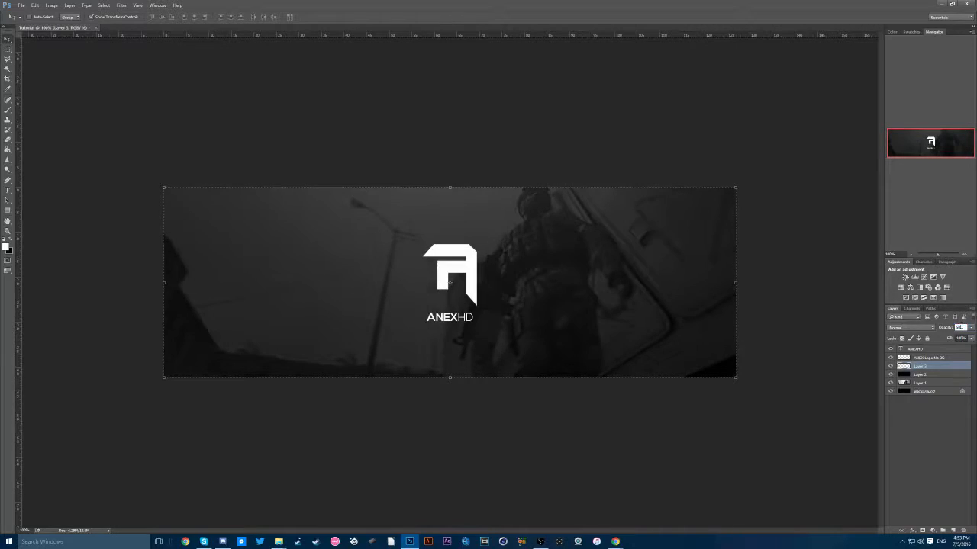
{"action": "type", "text": "0"}
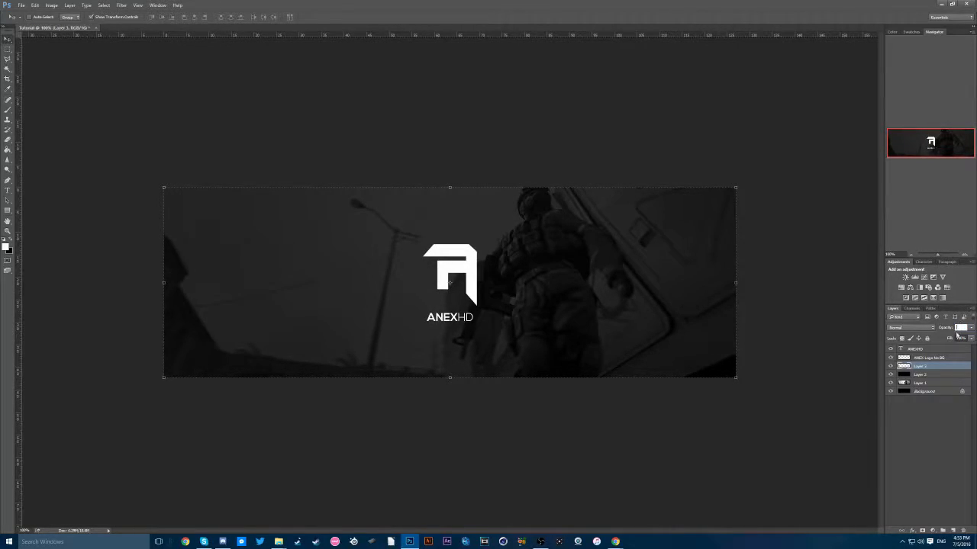
{"action": "key", "text": "Return"}
{"action": "type", "text": "30"}
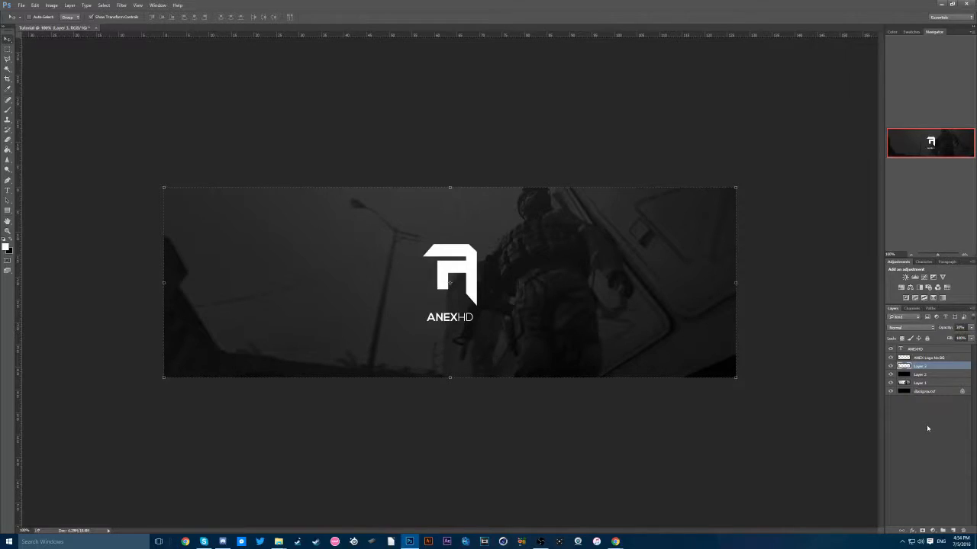
{"action": "left_click", "coordinate": [926, 424]}
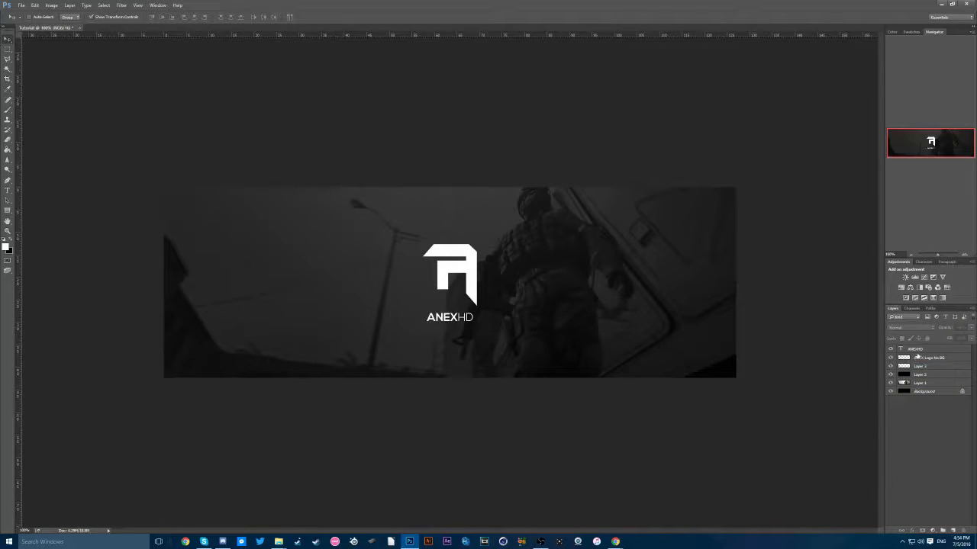
Step: Give the ANEX logo layer a Gradient Overlay layer style
{"action": "left_click", "coordinate": [919, 357]}
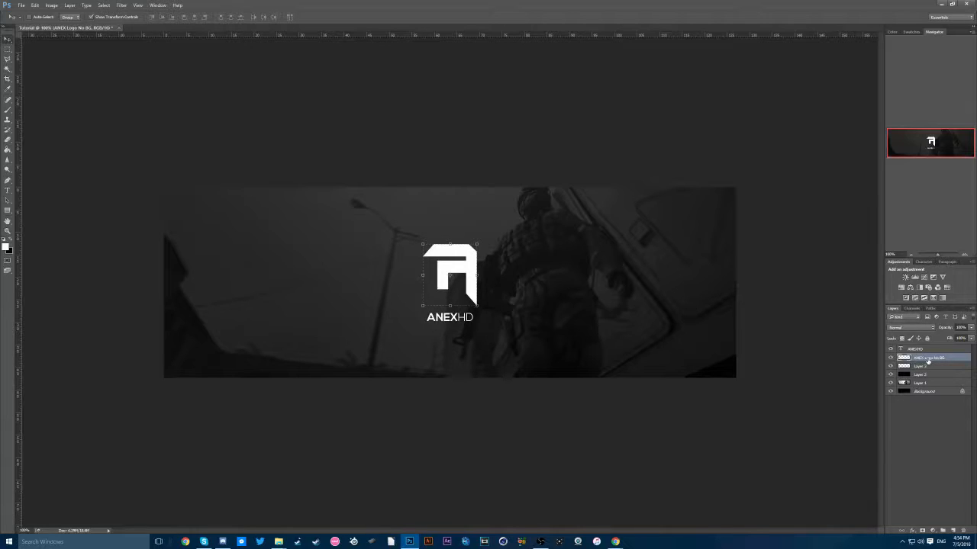
{"action": "double_click", "coordinate": [952, 363]}
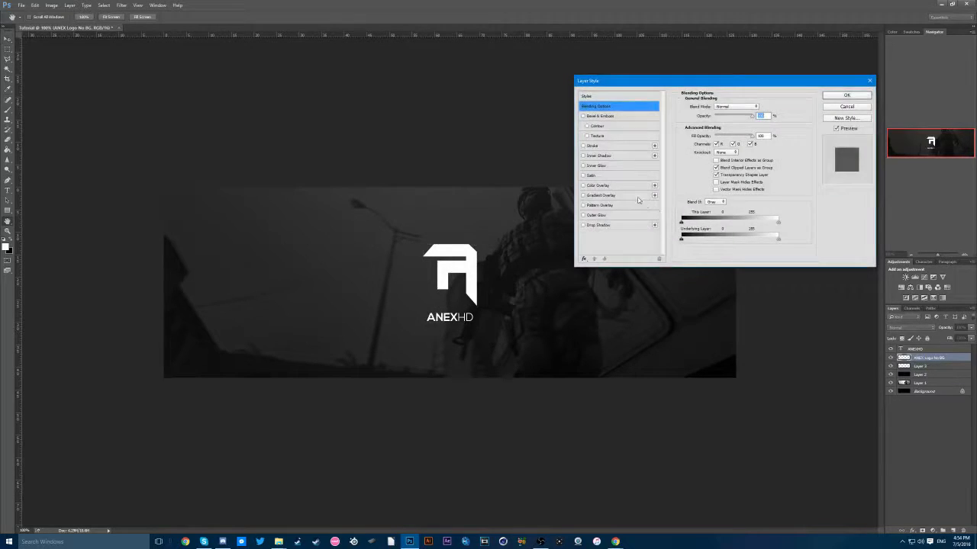
{"action": "left_click", "coordinate": [603, 195]}
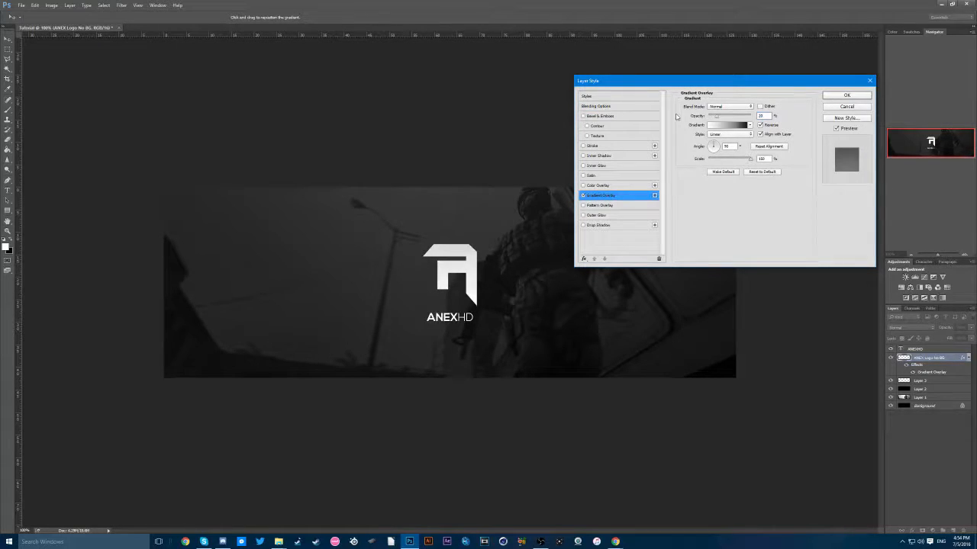
{"action": "key", "text": "Return"}
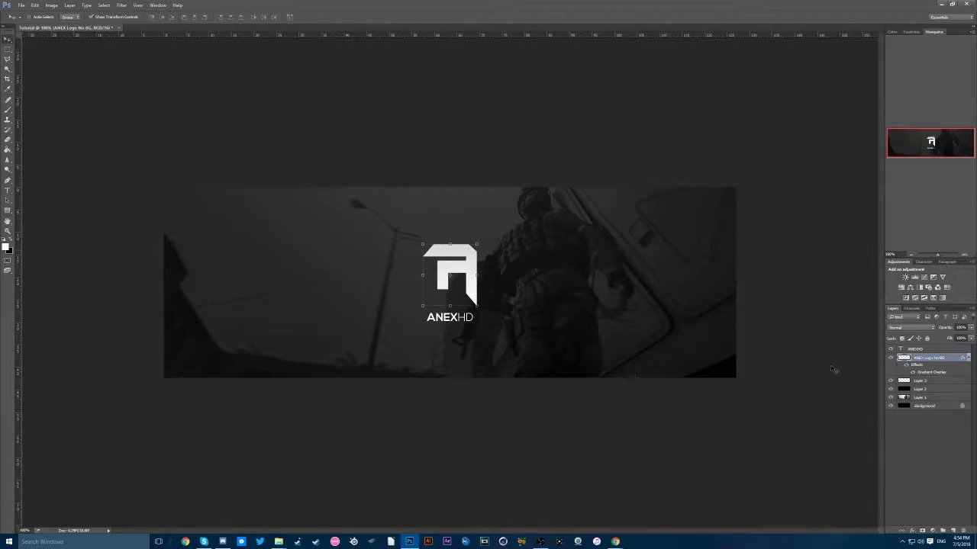
{"action": "double_click", "coordinate": [957, 364]}
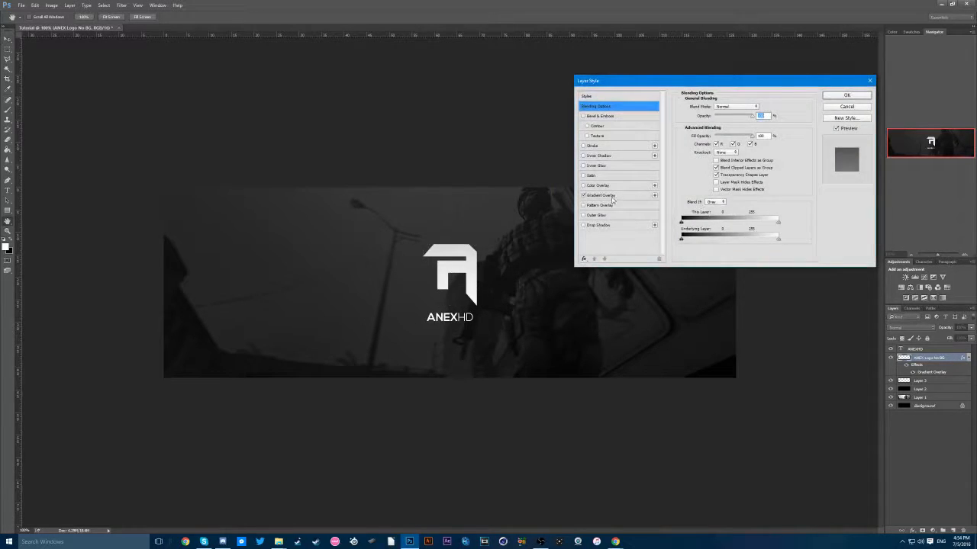
{"action": "left_click", "coordinate": [602, 196]}
{"action": "left_click", "coordinate": [846, 95]}
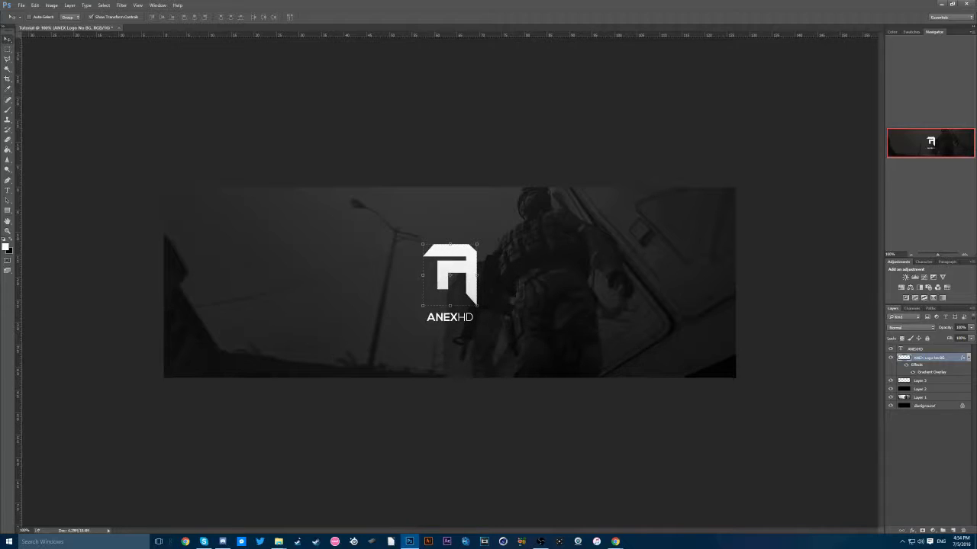
Step: Copy the logo's layer style and paste it onto the ANEXHD text layer
{"action": "right_click", "coordinate": [948, 364]}
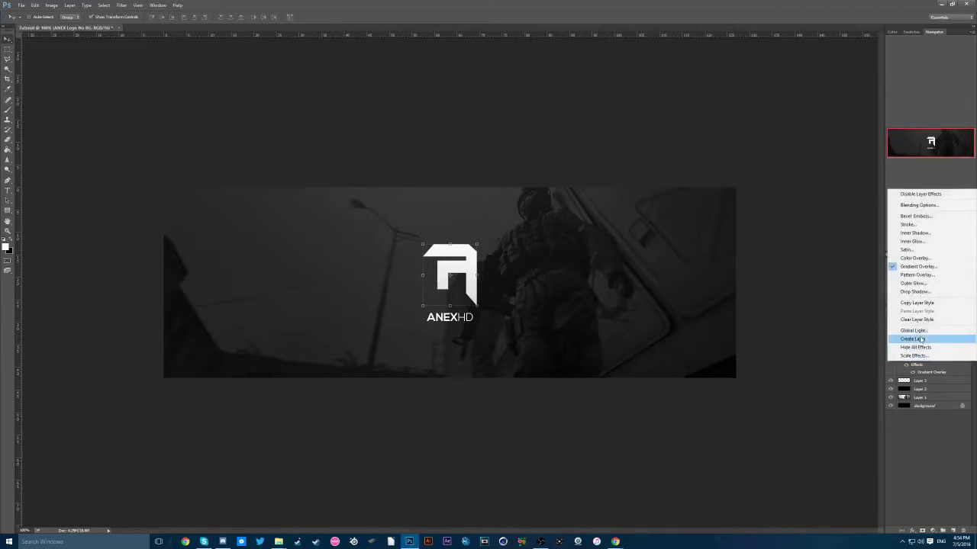
{"action": "left_click", "coordinate": [930, 303]}
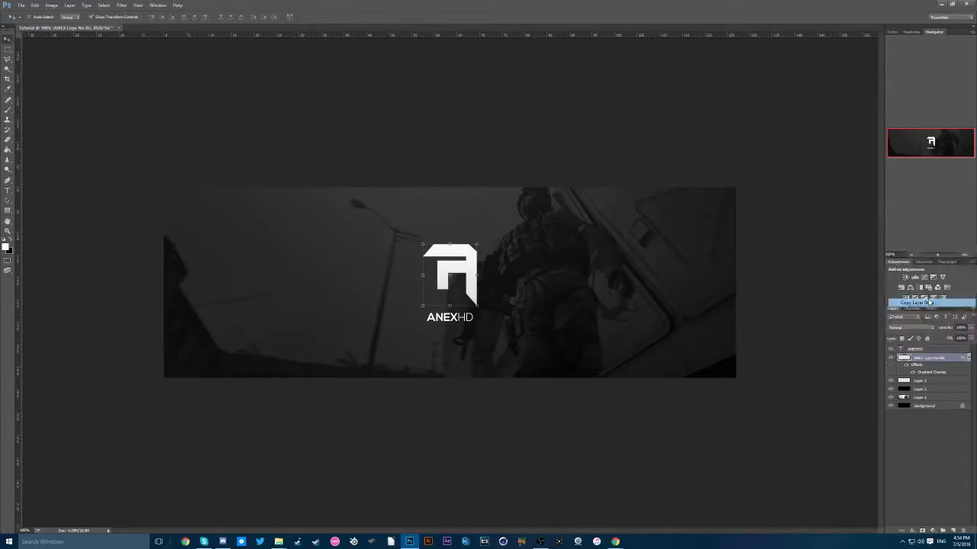
{"action": "right_click", "coordinate": [939, 354]}
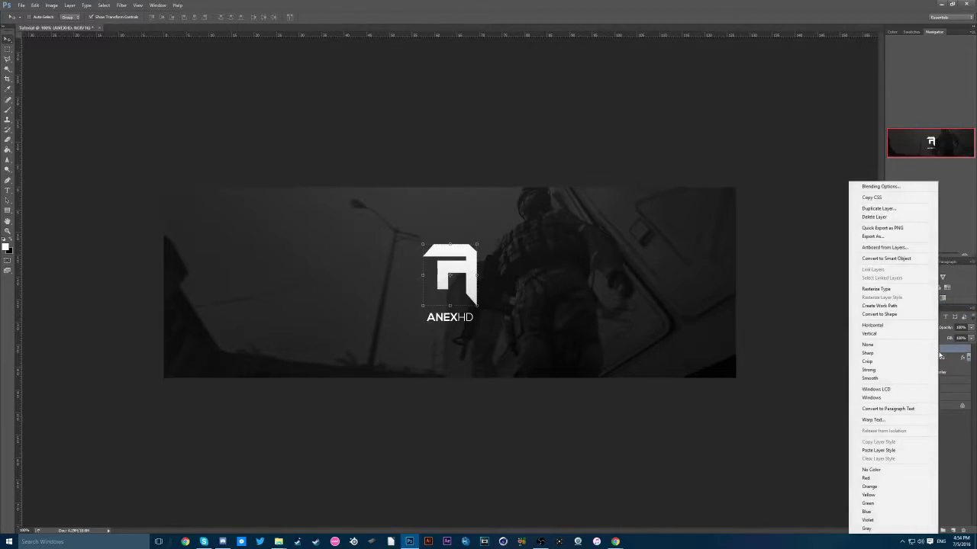
{"action": "left_click", "coordinate": [881, 451]}
{"action": "left_click", "coordinate": [924, 447]}
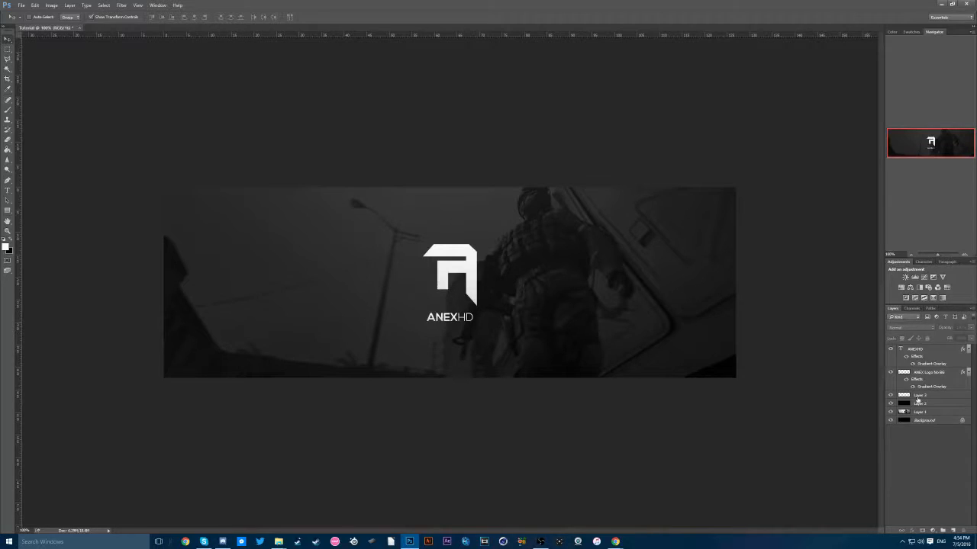
Step: Try a reversed gradient overlay on the wrong layer and undo it
{"action": "left_click", "coordinate": [947, 404]}
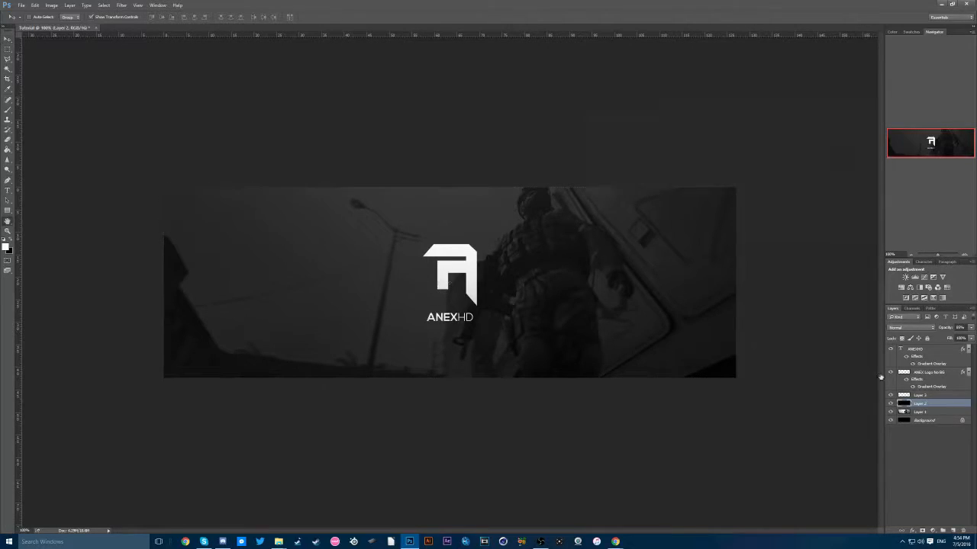
{"action": "double_click", "coordinate": [946, 411]}
{"action": "left_click", "coordinate": [600, 196]}
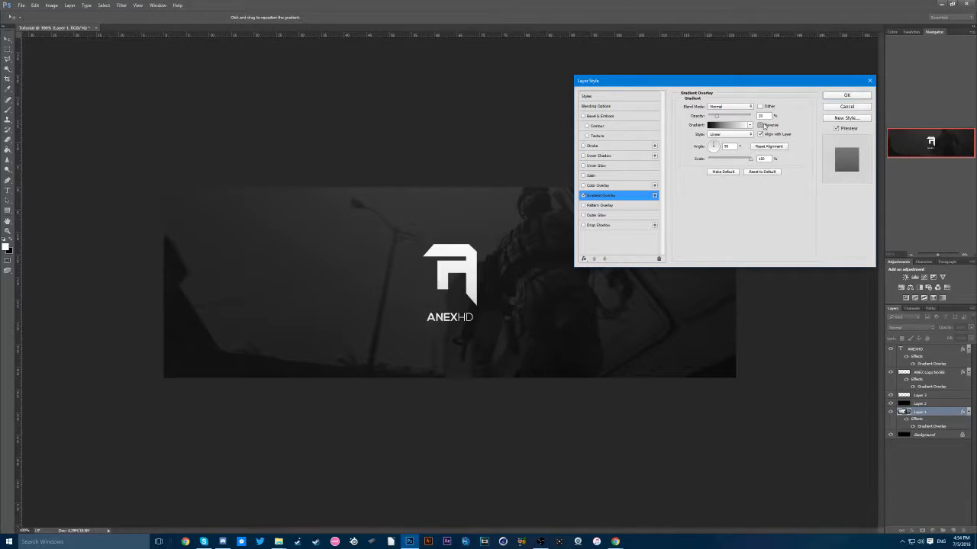
{"action": "left_click", "coordinate": [761, 125]}
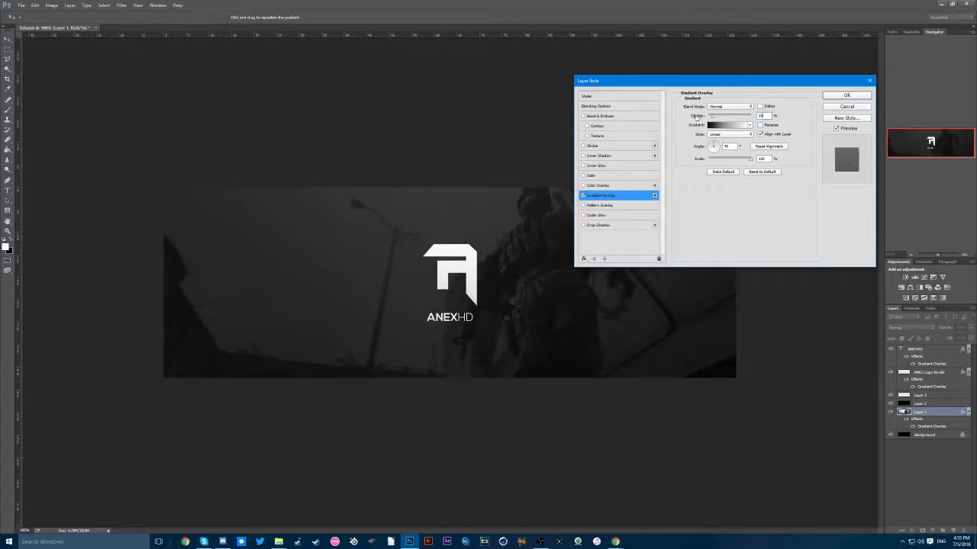
{"action": "key", "text": "Return"}
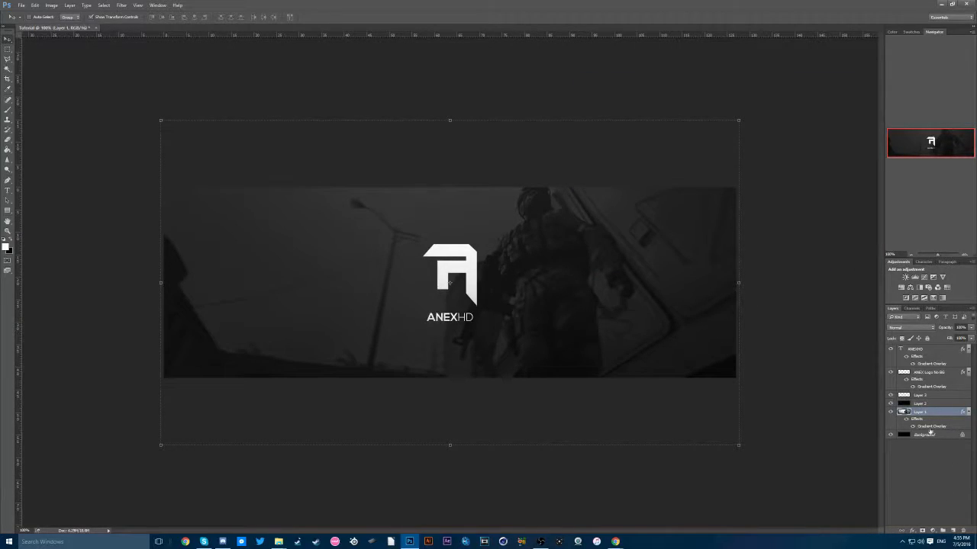
{"action": "key", "text": "ctrl+z"}
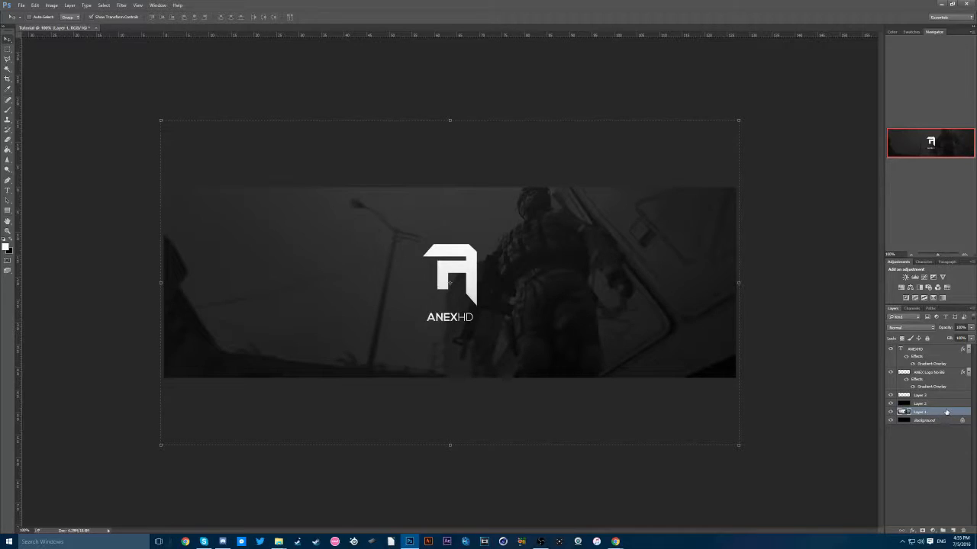
Step: Give Layer 2 a reversed Gradient Overlay and lower the layer to 50% opacity
{"action": "double_click", "coordinate": [946, 404]}
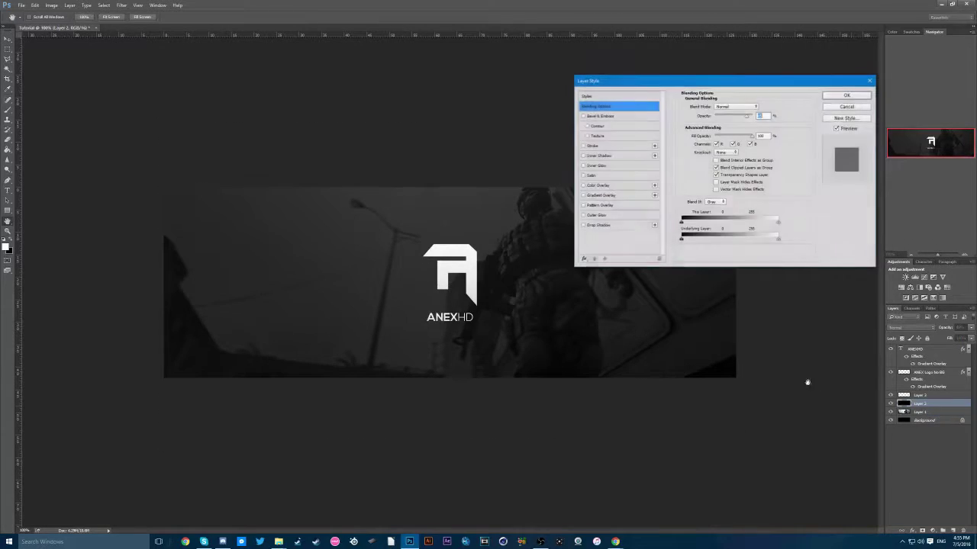
{"action": "left_click", "coordinate": [597, 195]}
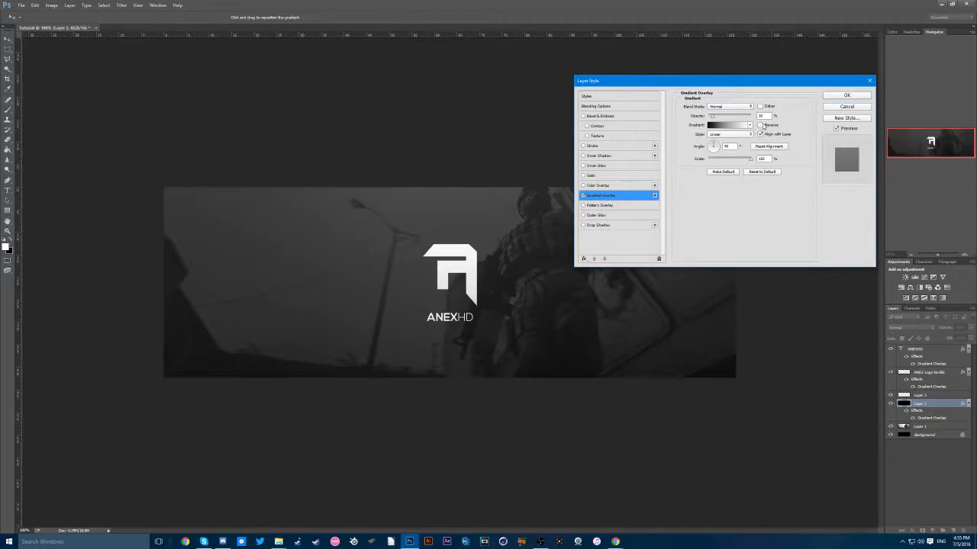
{"action": "left_click", "coordinate": [761, 125]}
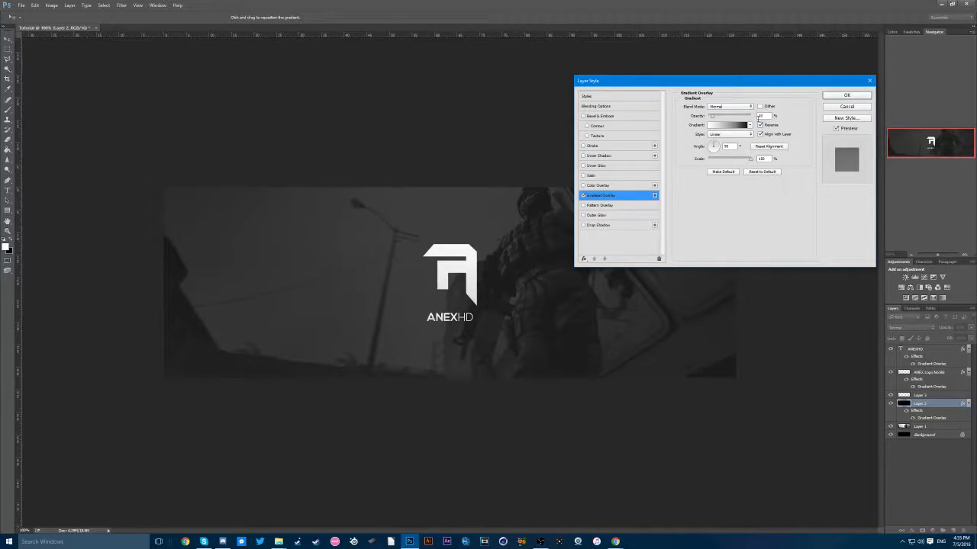
{"action": "key", "text": "Return"}
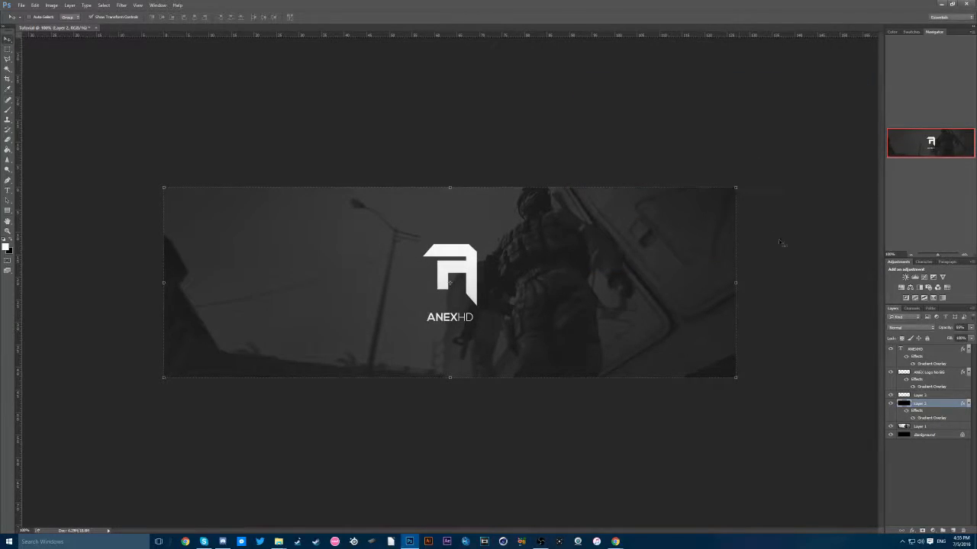
{"action": "left_click", "coordinate": [960, 328]}
{"action": "type", "text": "50"}
{"action": "left_click", "coordinate": [904, 426]}
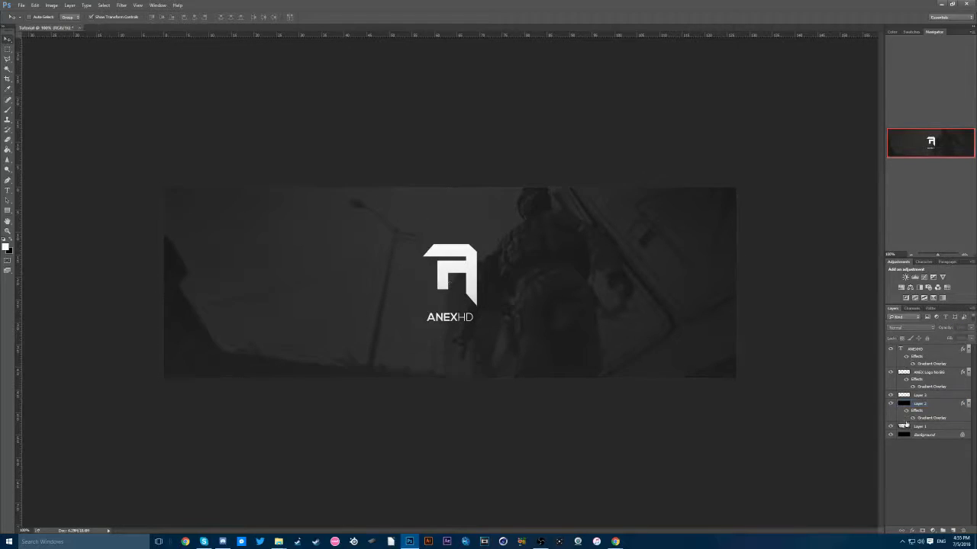
Step: On a new layer above Layer 2, draw a closed triangle path left of the logo with the Pen tool
{"action": "left_click", "coordinate": [930, 405]}
{"action": "left_click", "coordinate": [952, 530]}
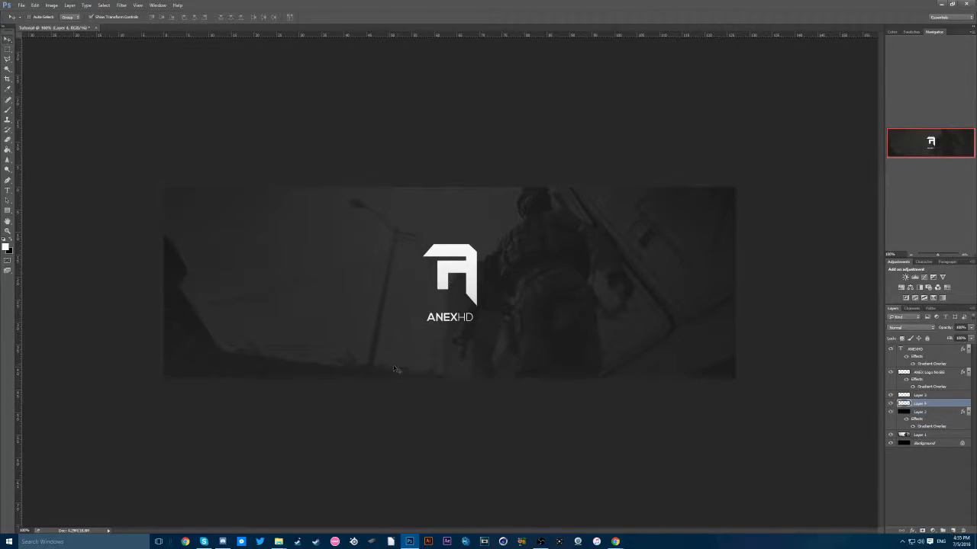
{"action": "key", "text": "p"}
{"action": "left_click", "coordinate": [352, 219]}
{"action": "left_click", "coordinate": [296, 276]}
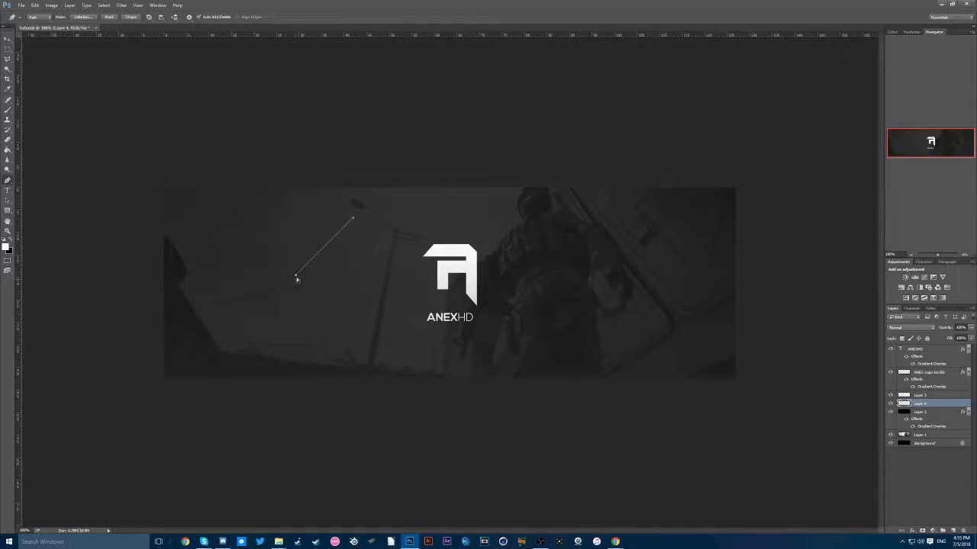
{"action": "left_click", "coordinate": [289, 302]}
{"action": "left_click", "coordinate": [341, 359]}
{"action": "left_click", "coordinate": [353, 219]}
Step: Turn the path into a selection and stroke it white to make a triangle outline, then deselect
{"action": "left_click", "coordinate": [120, 17]}
{"action": "key", "text": "Return"}
{"action": "key", "text": "m"}
{"action": "right_click", "coordinate": [415, 284]}
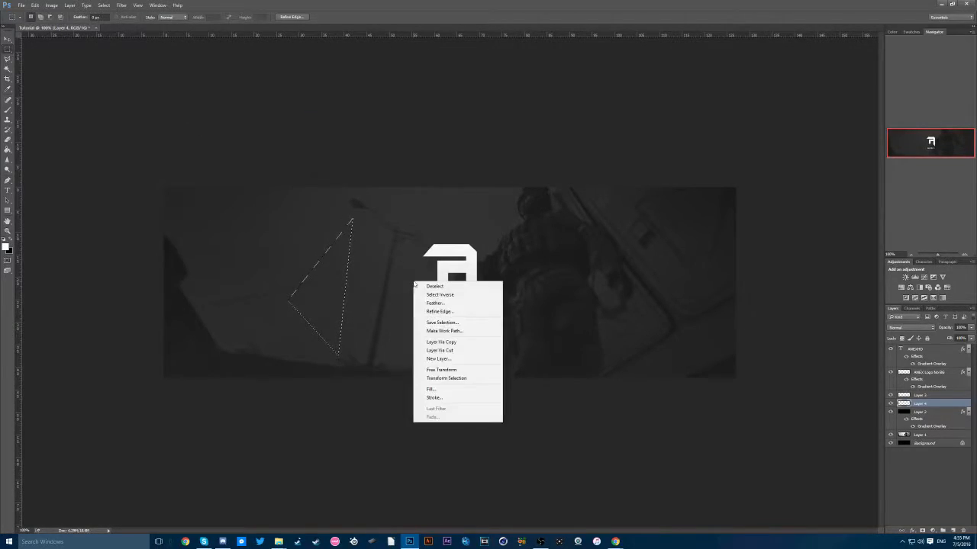
{"action": "left_click", "coordinate": [434, 399]}
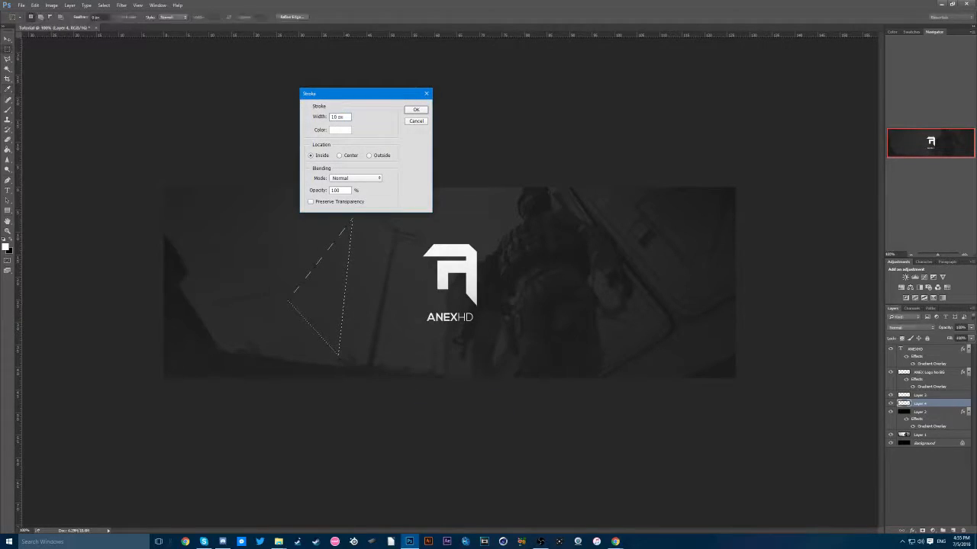
{"action": "key", "text": "Return"}
{"action": "key", "text": "ctrl+z"}
{"action": "right_click", "coordinate": [414, 220]}
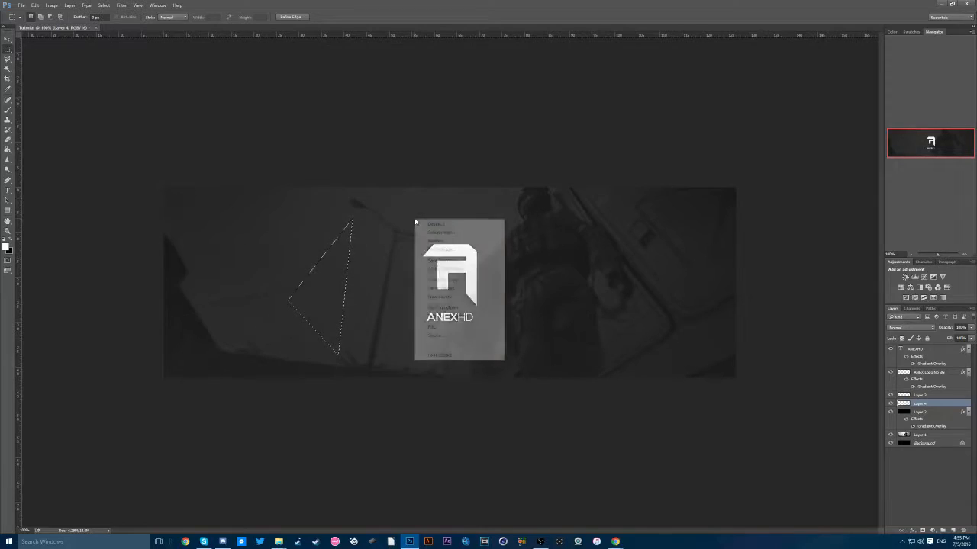
{"action": "left_click", "coordinate": [440, 336]}
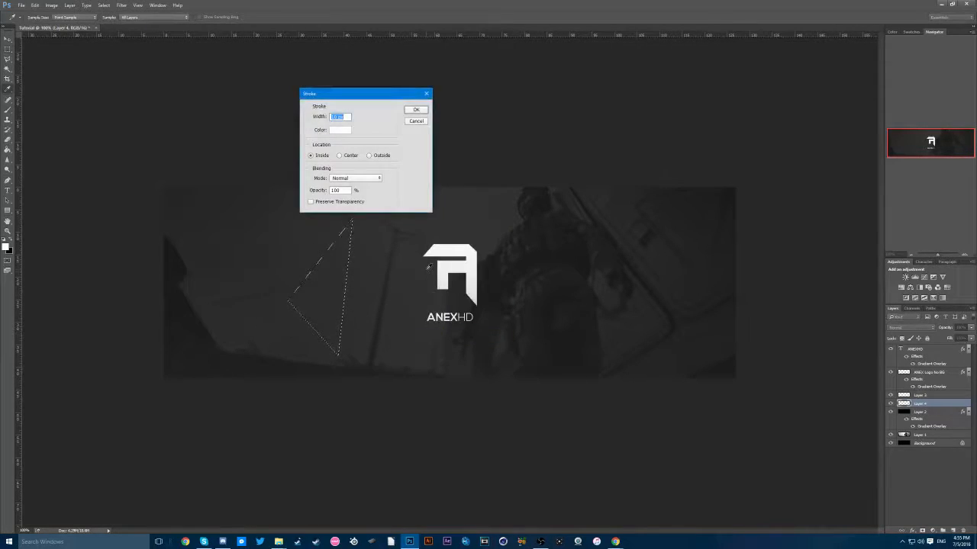
{"action": "key", "text": "Return"}
{"action": "key", "text": "ctrl+d"}
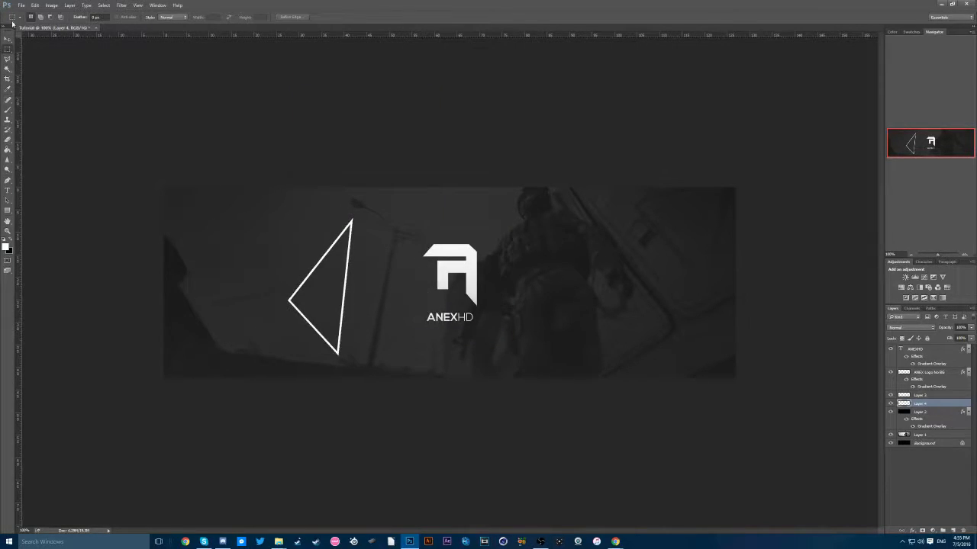
Step: Set the triangle layer to Overlay blend mode, shift it slightly right and fade it to low opacity
{"action": "left_click", "coordinate": [8, 39]}
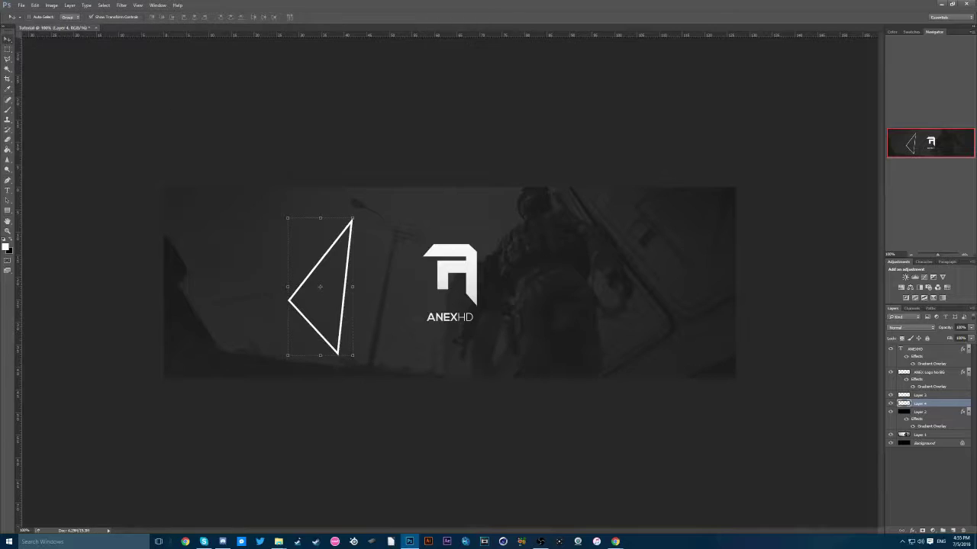
{"action": "left_click", "coordinate": [896, 328]}
{"action": "left_click", "coordinate": [909, 403]}
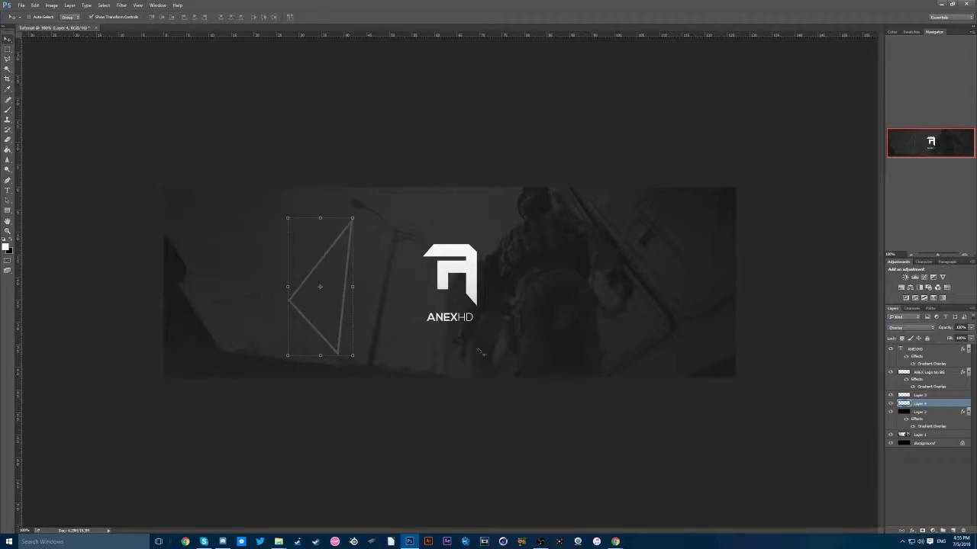
{"action": "left_click_drag", "start_coordinate": [307, 267], "coordinate": [322, 269]}
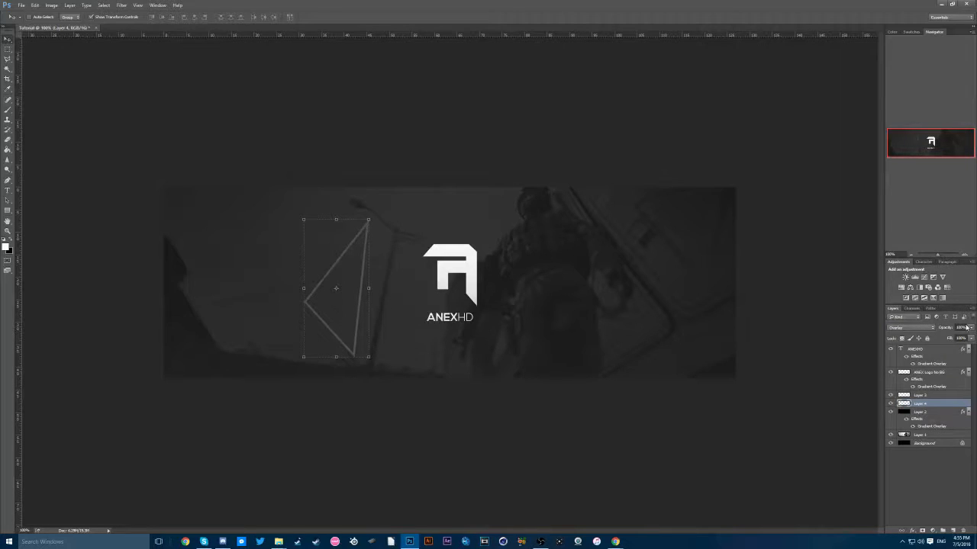
{"action": "double_click", "coordinate": [961, 327]}
{"action": "left_click_drag", "start_coordinate": [963, 328], "coordinate": [947, 327]}
{"action": "type", "text": "30"}
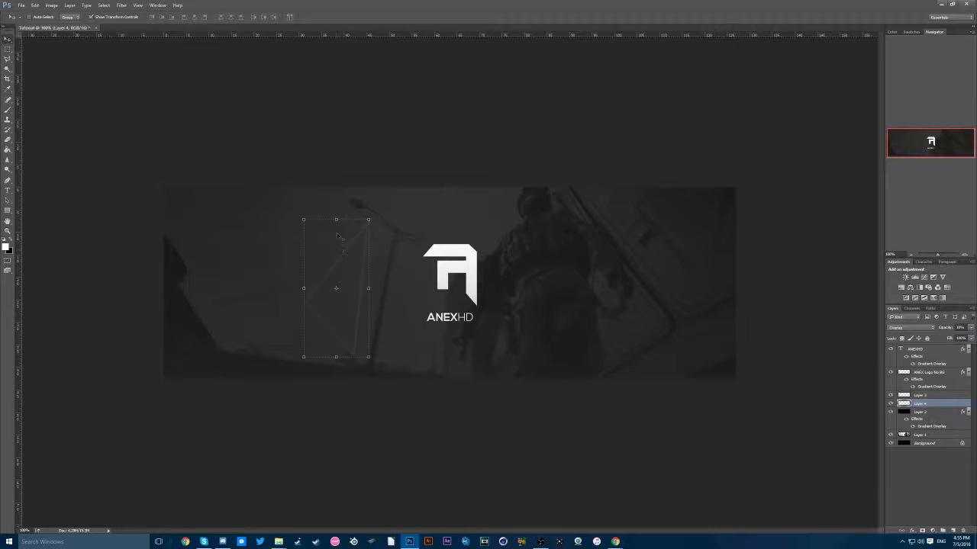
Step: Rotate the faint triangle slightly with Free Transform
{"action": "key", "text": "ctrl+t"}
{"action": "left_click_drag", "start_coordinate": [334, 202], "coordinate": [373, 206]}
{"action": "key", "text": "Return"}
Step: Place a duplicate triangle to the right and rotate it to lie sideways
{"action": "mouse_move", "coordinate": [343, 297]}
{"action": "left_mouse_down"}
{"action": "mouse_move", "coordinate": [414, 354]}
{"action": "mouse_move", "coordinate": [649, 336]}
{"action": "left_mouse_up"}
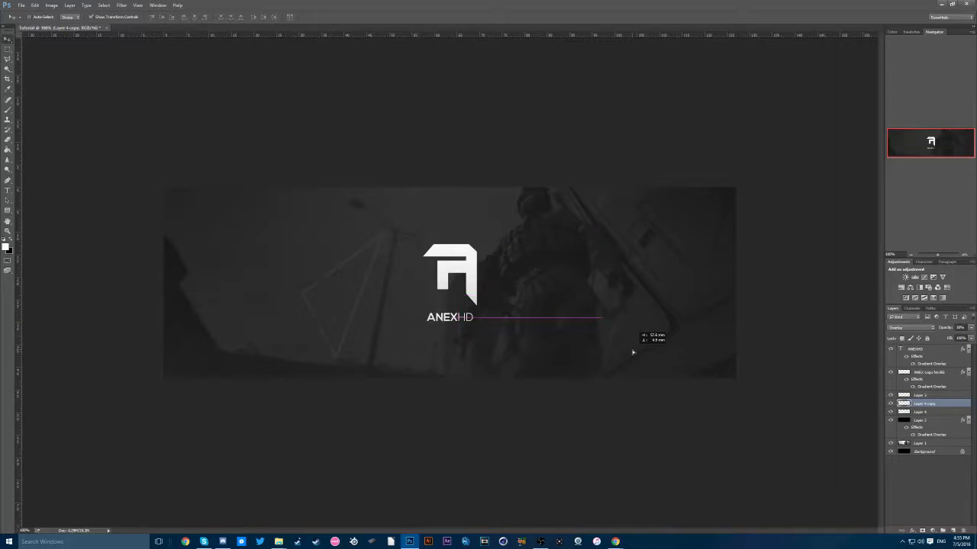
{"action": "key", "text": "ctrl+t"}
{"action": "mouse_move", "coordinate": [629, 219]}
{"action": "left_mouse_down"}
{"action": "mouse_move", "coordinate": [551, 273]}
{"action": "mouse_move", "coordinate": [574, 297]}
{"action": "left_mouse_up"}
{"action": "key", "text": "Return"}
Step: Duplicate the triangle again, enlarge it into a line accent and position it over the banner's left side
{"action": "key", "text": "ctrl+j"}
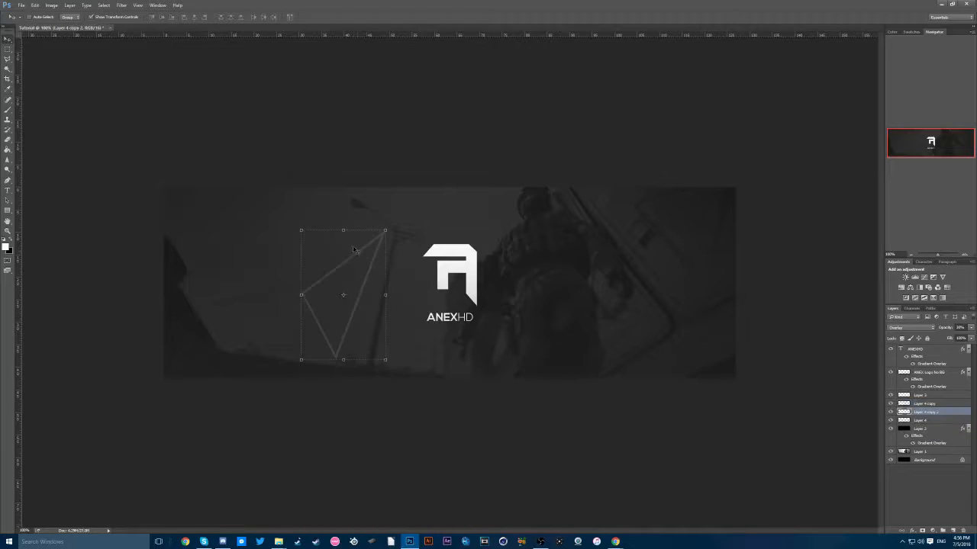
{"action": "mouse_move", "coordinate": [335, 344]}
{"action": "left_mouse_down"}
{"action": "mouse_move", "coordinate": [192, 173]}
{"action": "mouse_move", "coordinate": [275, 114]}
{"action": "left_mouse_up"}
{"action": "key", "text": "ctrl+t"}
{"action": "left_click_drag", "start_coordinate": [183, 213], "coordinate": [163, 437]}
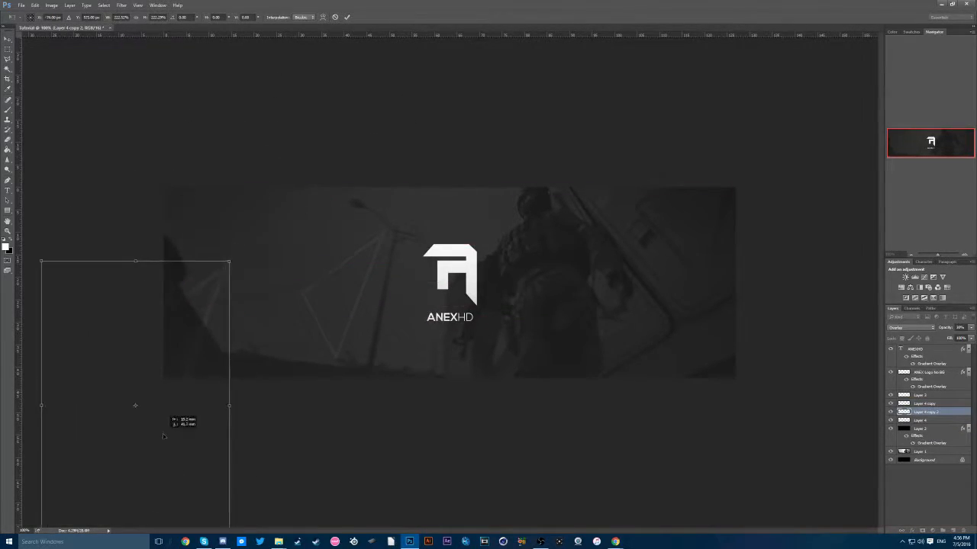
{"action": "mouse_move", "coordinate": [137, 328]}
{"action": "left_mouse_down"}
{"action": "mouse_move", "coordinate": [206, 261]}
{"action": "mouse_move", "coordinate": [192, 312]}
{"action": "left_mouse_up"}
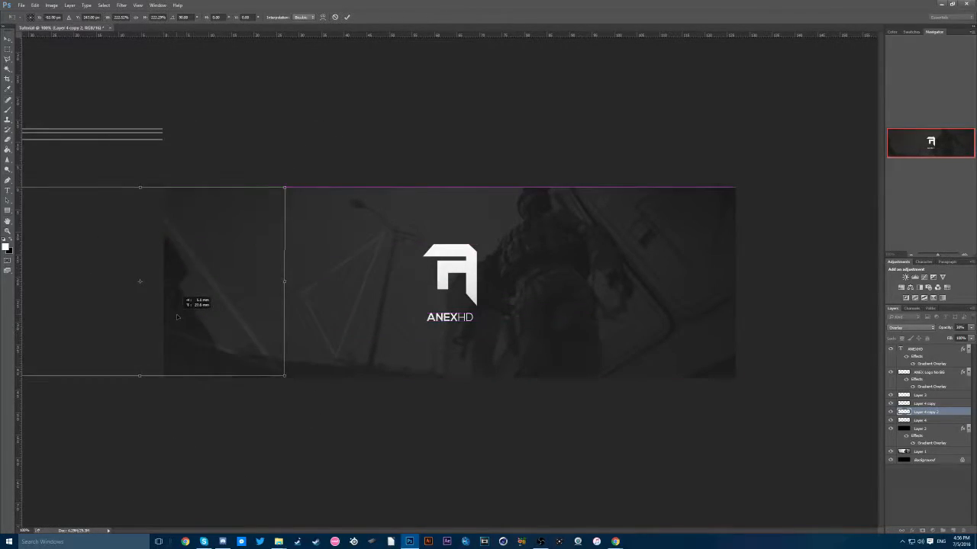
{"action": "key", "text": "Return"}
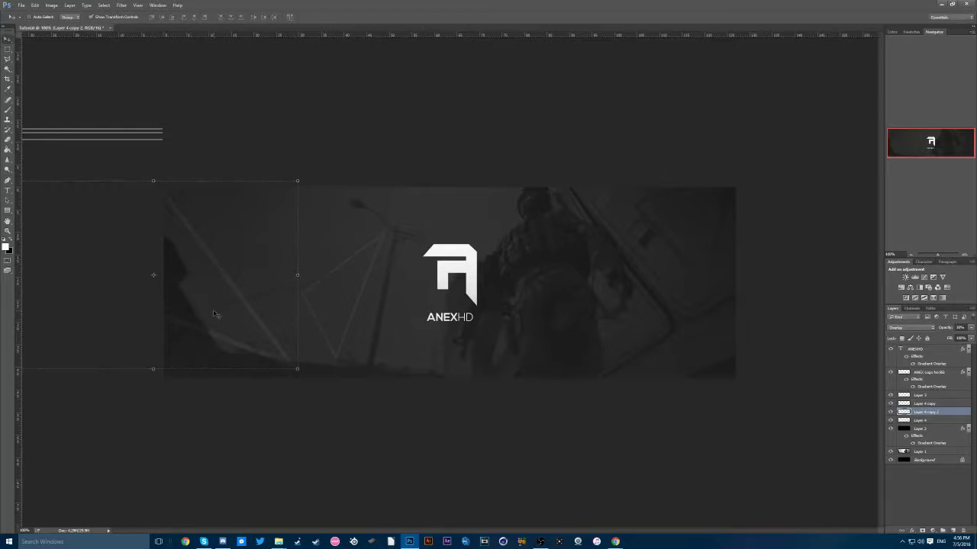
{"action": "left_click_drag", "start_coordinate": [213, 308], "coordinate": [213, 308]}
Step: Make a copy of the line accent, flip it horizontally and move it to the banner's right side
{"action": "key", "text": "ctrl+t"}
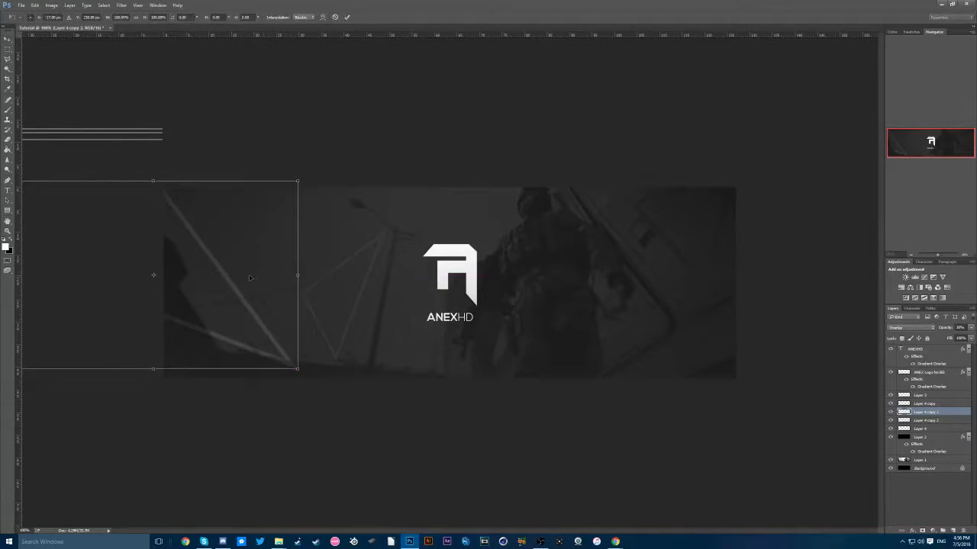
{"action": "right_click", "coordinate": [249, 278]}
{"action": "left_click", "coordinate": [283, 391]}
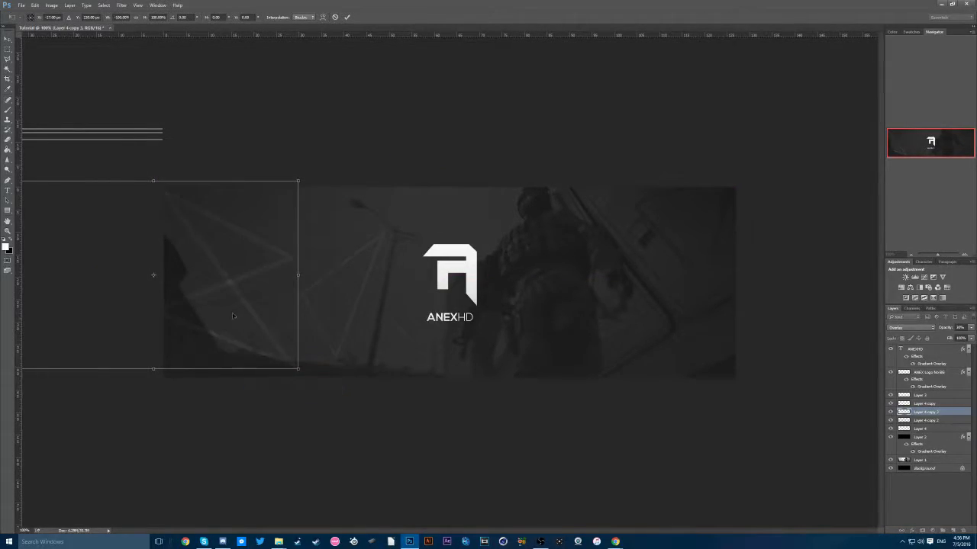
{"action": "mouse_move", "coordinate": [233, 315]}
{"action": "left_mouse_down"}
{"action": "mouse_move", "coordinate": [808, 293]}
{"action": "mouse_move", "coordinate": [764, 296]}
{"action": "left_mouse_up"}
{"action": "key", "text": "Return"}
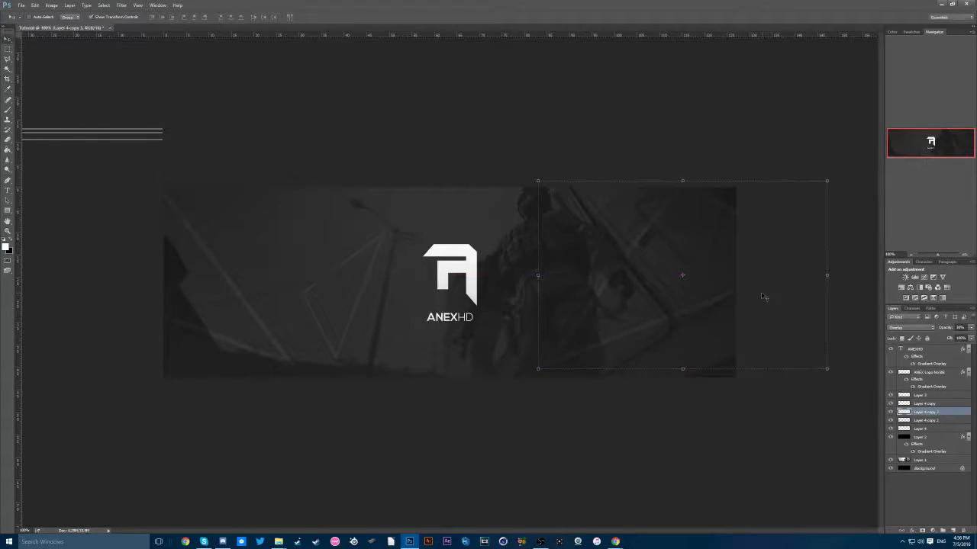
Step: Duplicate the ANEX logo, clear the original's layer style and set it to Overlay blending
{"action": "left_click", "coordinate": [927, 372]}
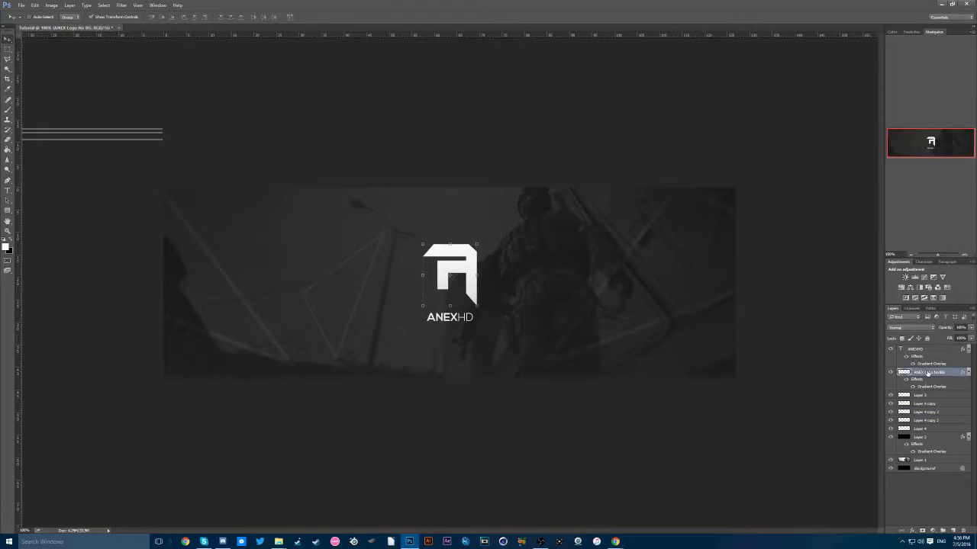
{"action": "key", "text": "ctrl+j"}
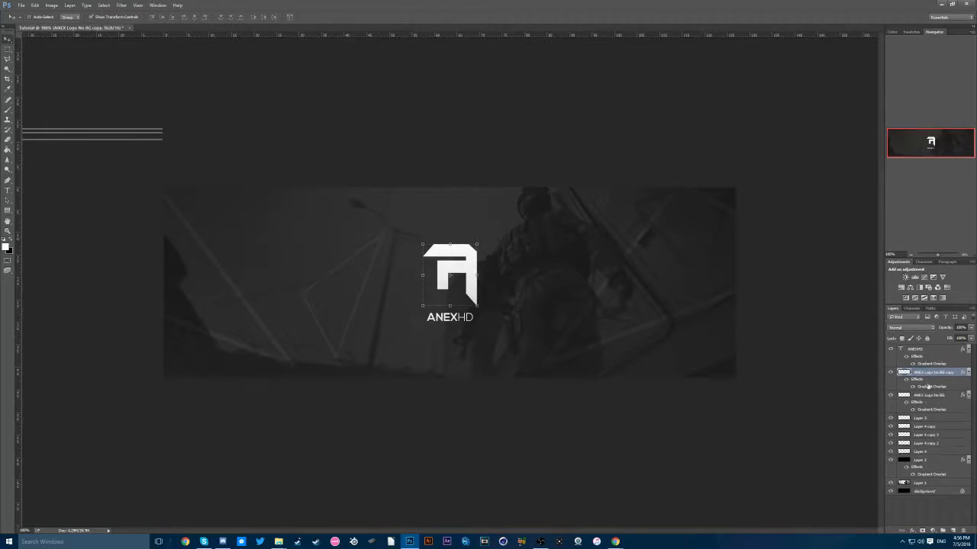
{"action": "left_click", "coordinate": [933, 397]}
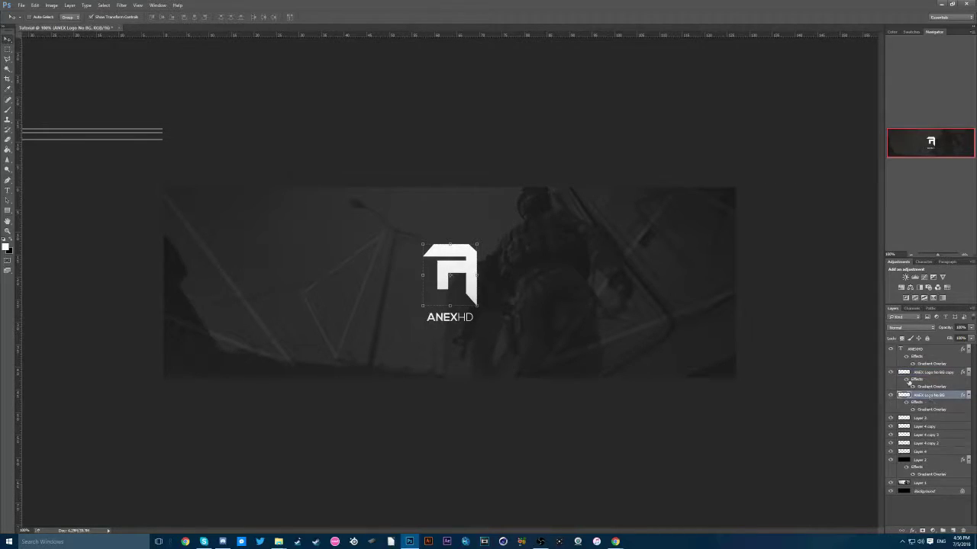
{"action": "right_click", "coordinate": [943, 398]}
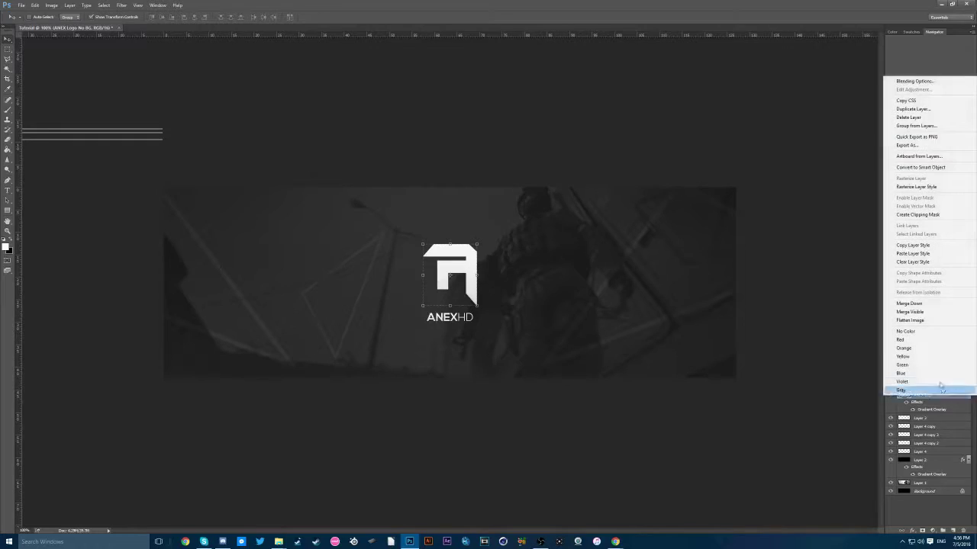
{"action": "left_click", "coordinate": [912, 263]}
{"action": "left_click", "coordinate": [921, 328]}
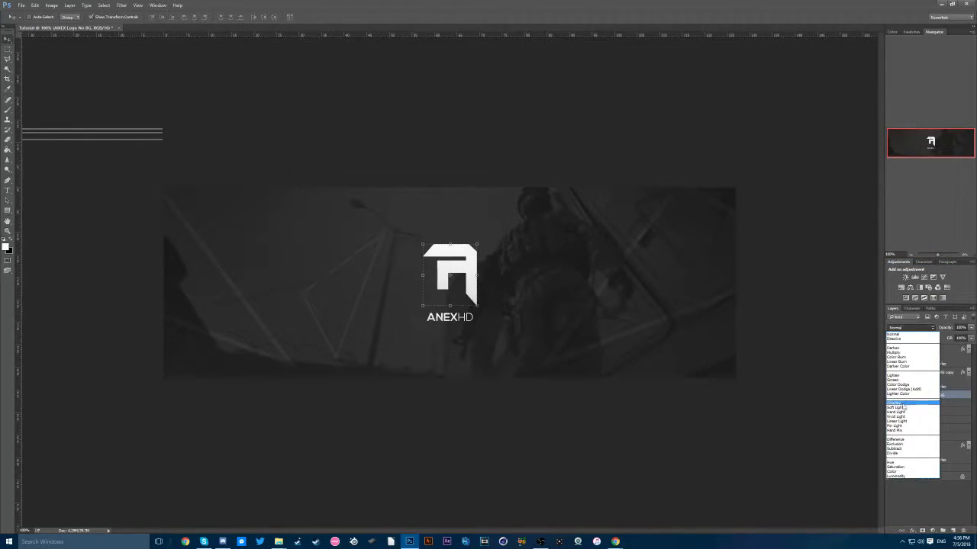
{"action": "left_click", "coordinate": [905, 403]}
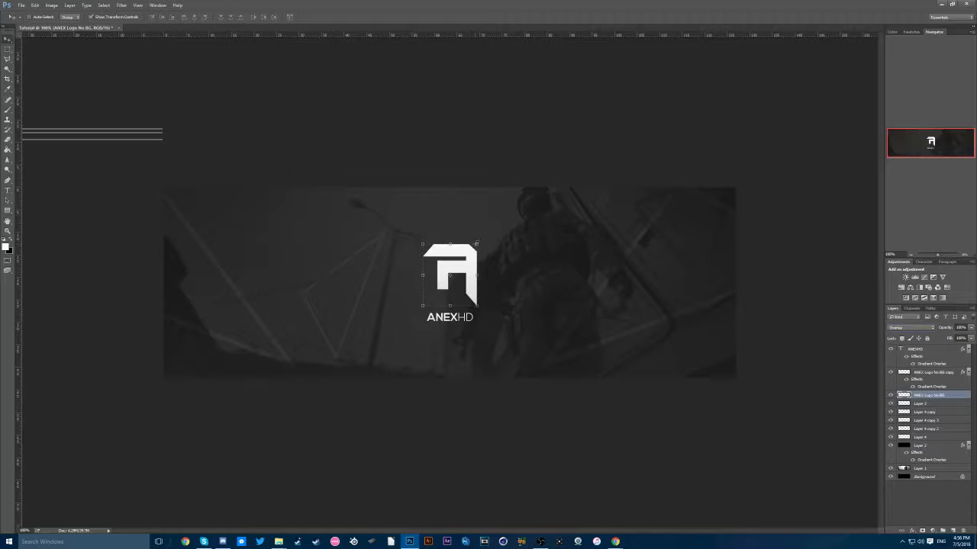
Step: Scale the logo up to watermark size and tilt it about 19 degrees
{"action": "key", "text": "ctrl+t"}
{"action": "mouse_move", "coordinate": [479, 244]}
{"action": "left_mouse_down"}
{"action": "mouse_move", "coordinate": [567, 145]}
{"action": "mouse_move", "coordinate": [556, 157]}
{"action": "left_mouse_up"}
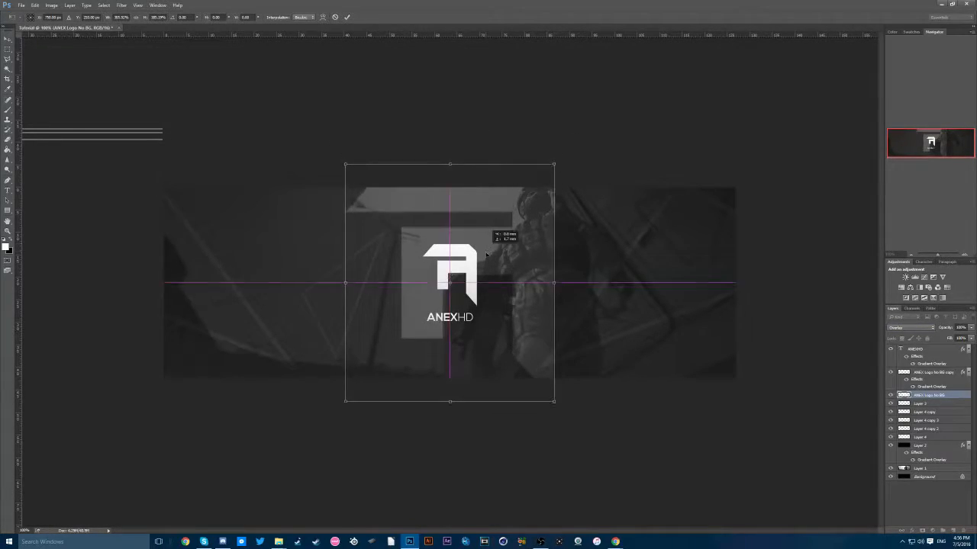
{"action": "left_click_drag", "start_coordinate": [486, 244], "coordinate": [486, 265]}
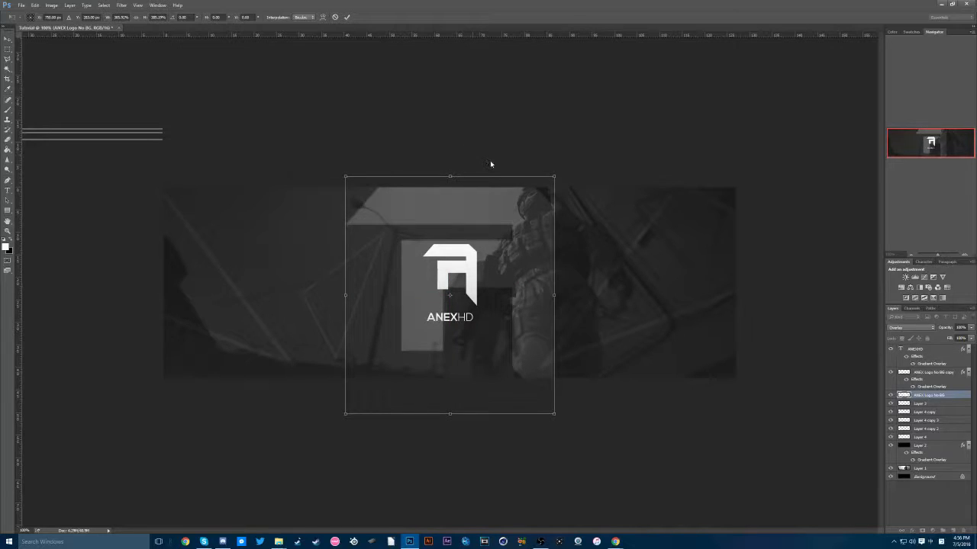
{"action": "left_click_drag", "start_coordinate": [521, 156], "coordinate": [557, 190]}
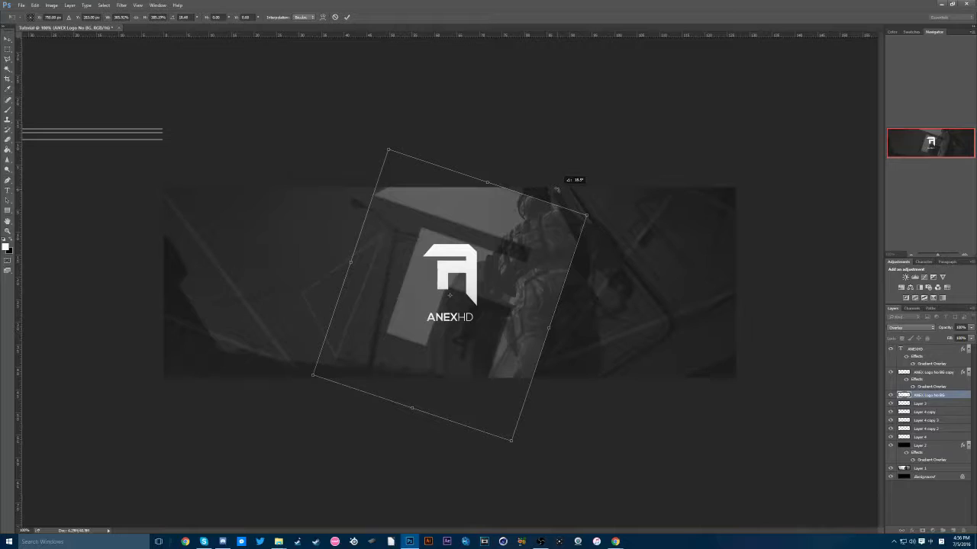
{"action": "key", "text": "Escape"}
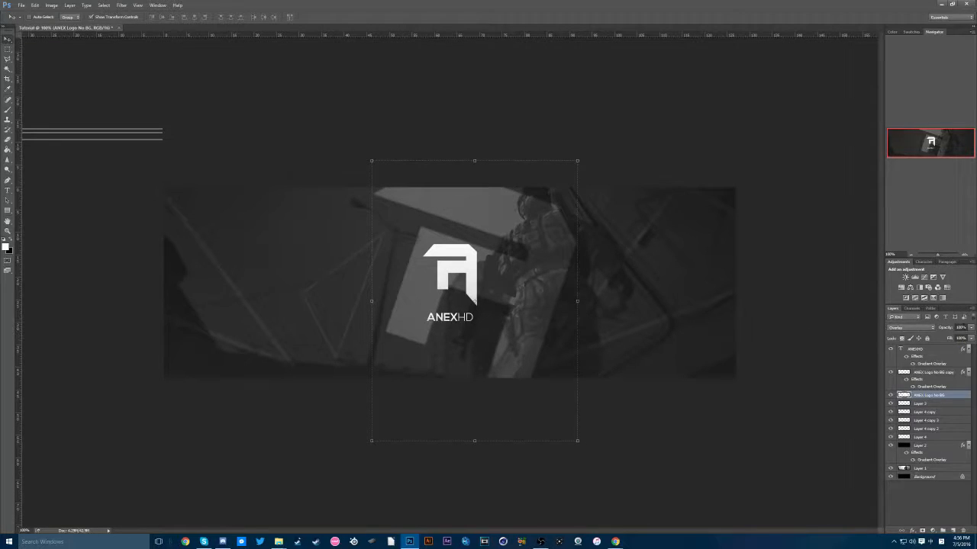
Step: Fade the watermark to 20% opacity and reposition it on the banner
{"action": "left_click", "coordinate": [961, 327]}
{"action": "type", "text": "2"}
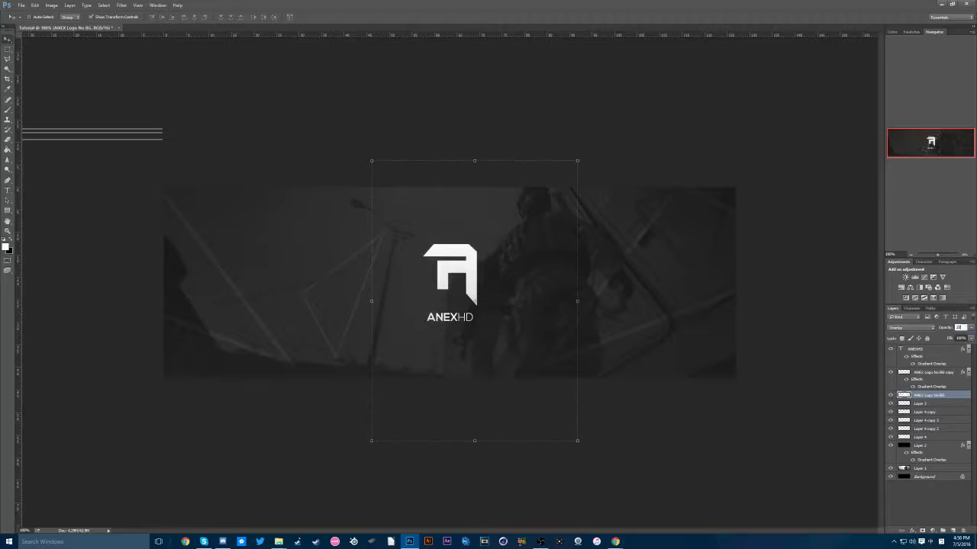
{"action": "key", "text": "Return"}
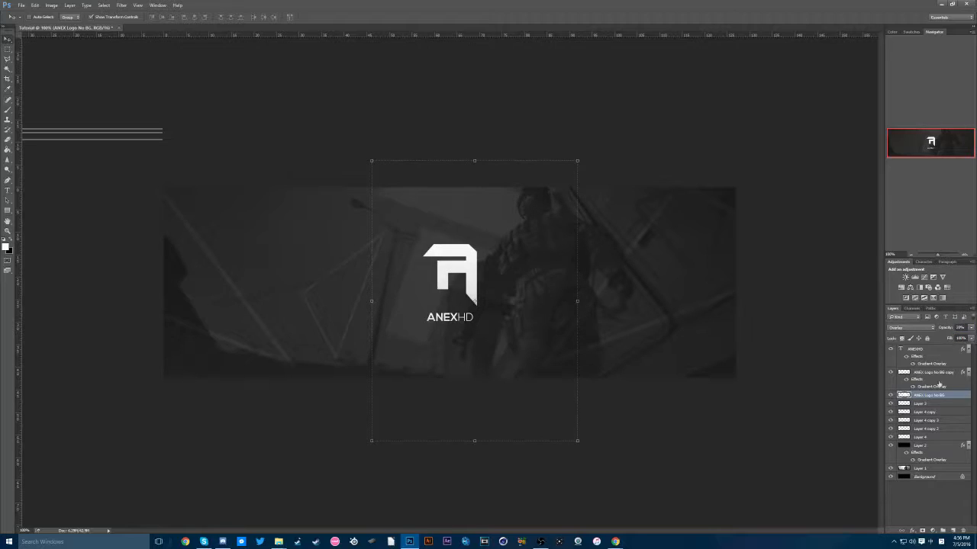
{"action": "left_click_drag", "start_coordinate": [515, 421], "coordinate": [498, 417]}
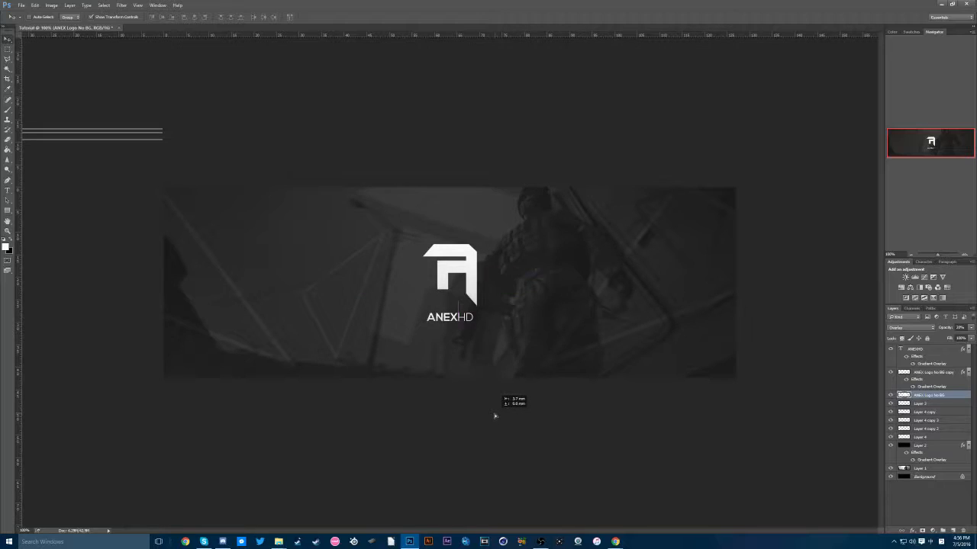
{"action": "left_click", "coordinate": [906, 505]}
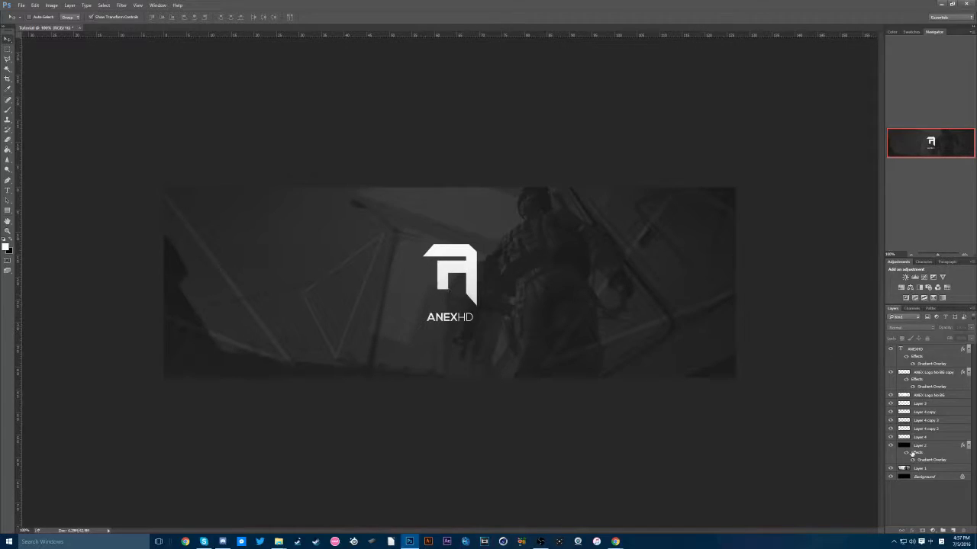
Step: Raise the dark Layer 2's opacity so the soldier background darkens
{"action": "left_click", "coordinate": [923, 445]}
{"action": "left_click", "coordinate": [961, 327]}
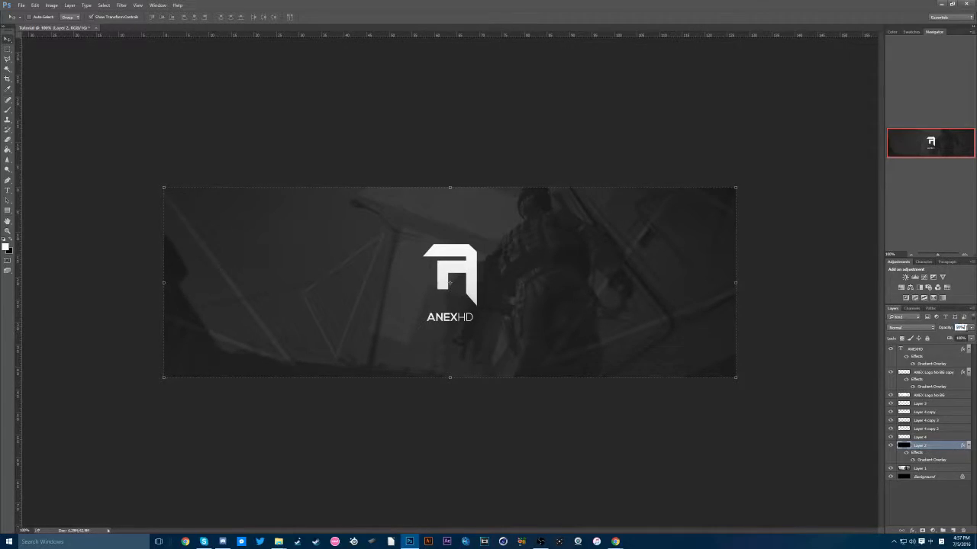
{"action": "type", "text": "5"}
{"action": "key", "text": "BackSpace"}
{"action": "type", "text": "3"}
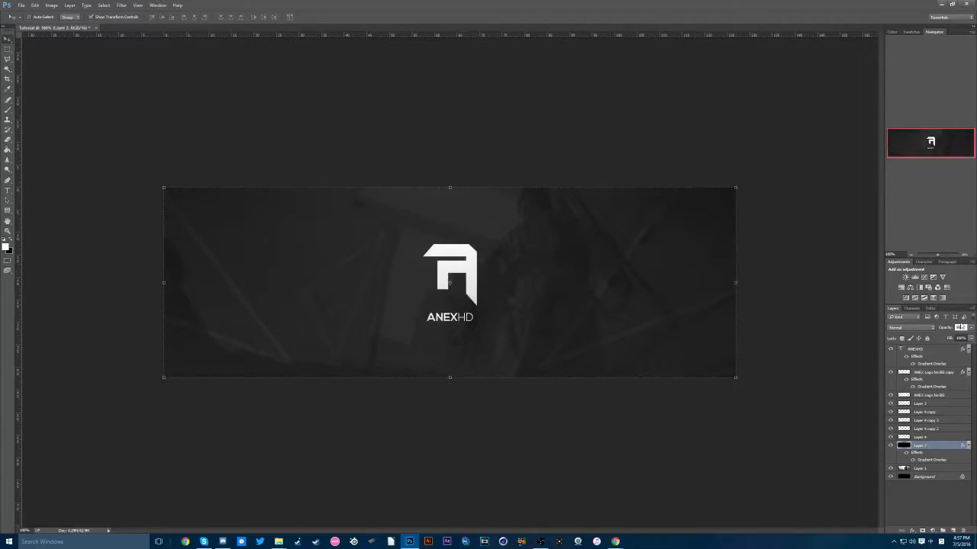
{"action": "key", "text": "Return"}
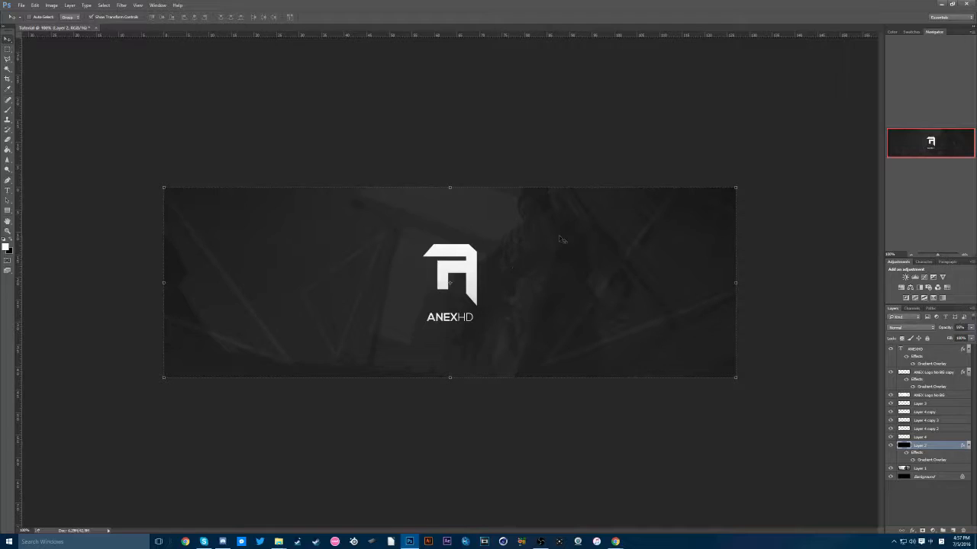